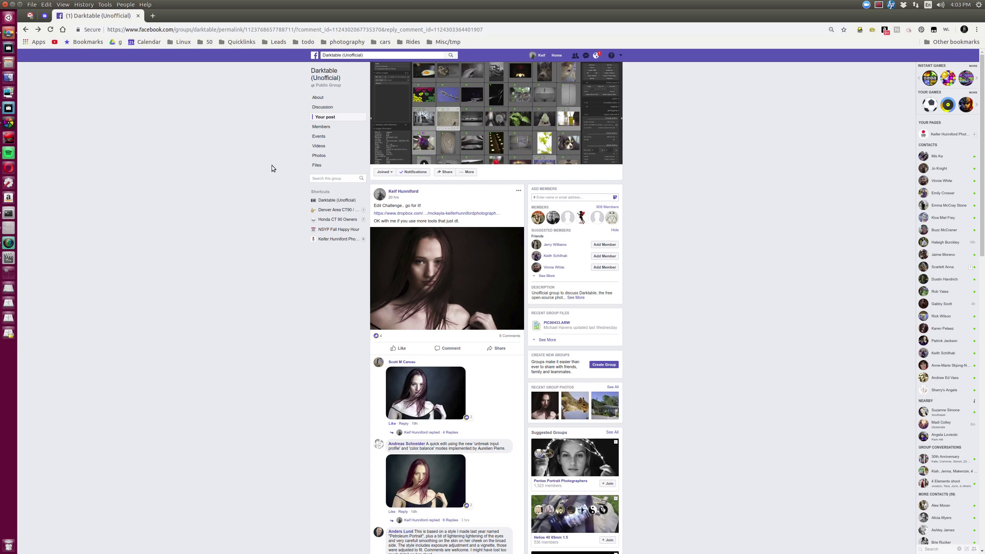
- Look through the edit challenge post in the Darktable (Unofficial) group and the edited portraits in its comments
scroll(338, 332, "down", 5)
scroll(339, 334, "down", 15)
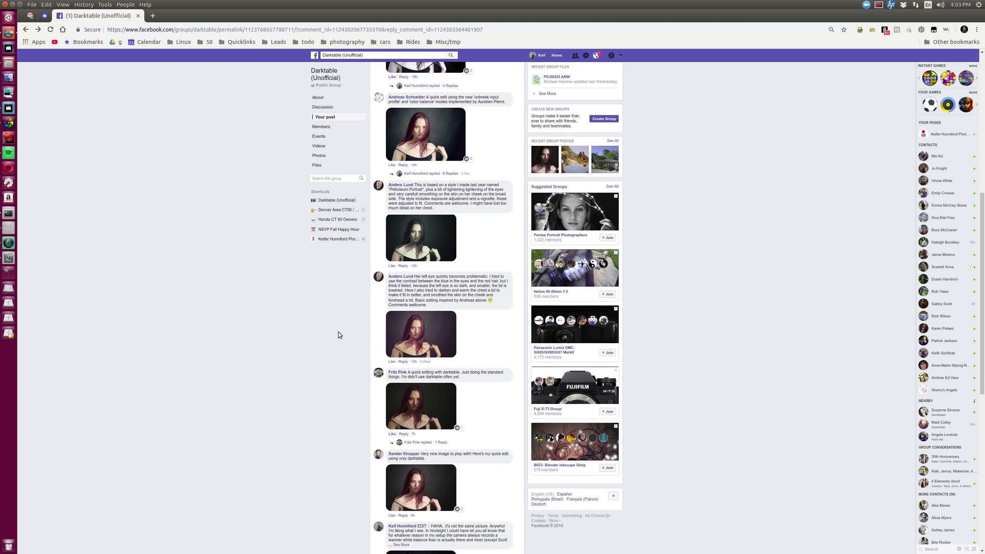
scroll(339, 331, "up", 10)
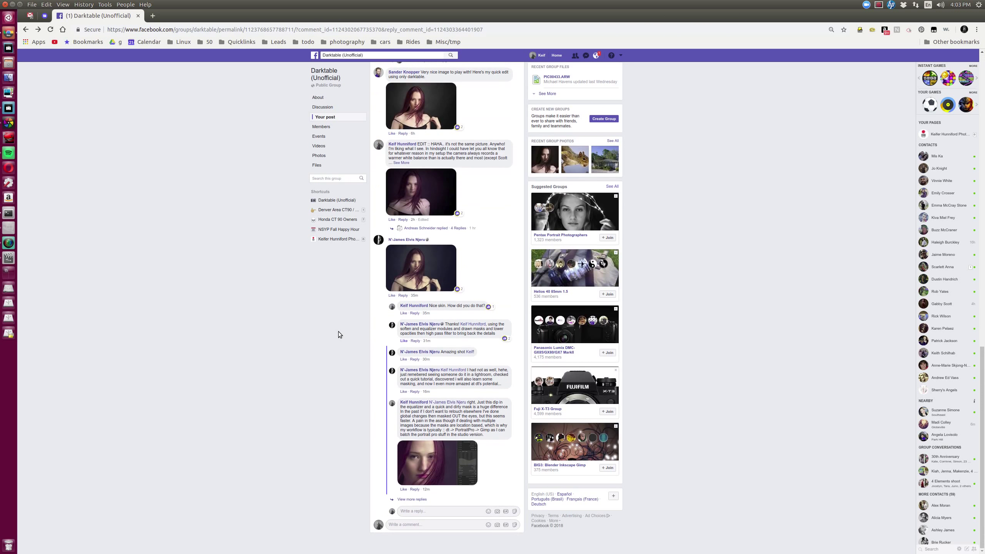
scroll(339, 331, "up", 5)
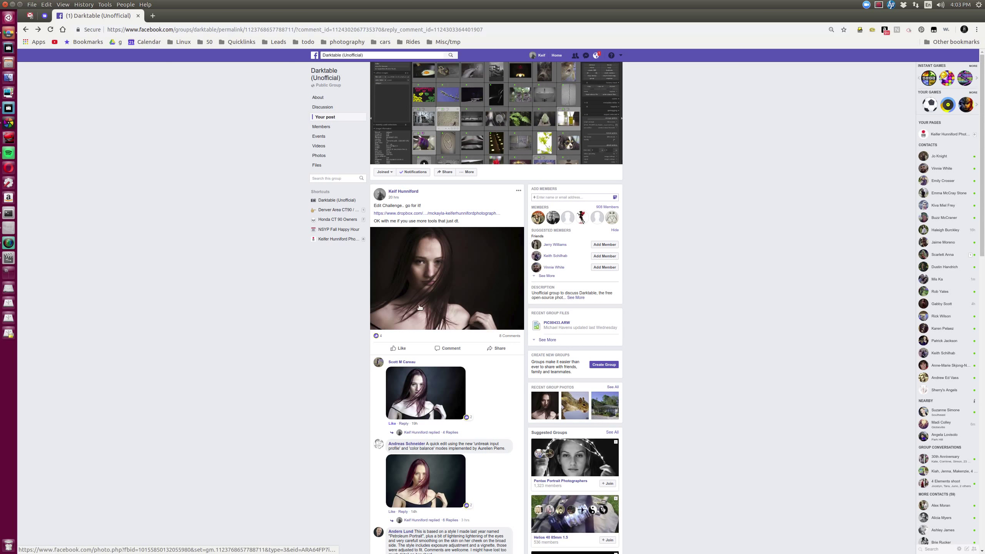
scroll(497, 289, "down", 4)
scroll(414, 309, "down", 15)
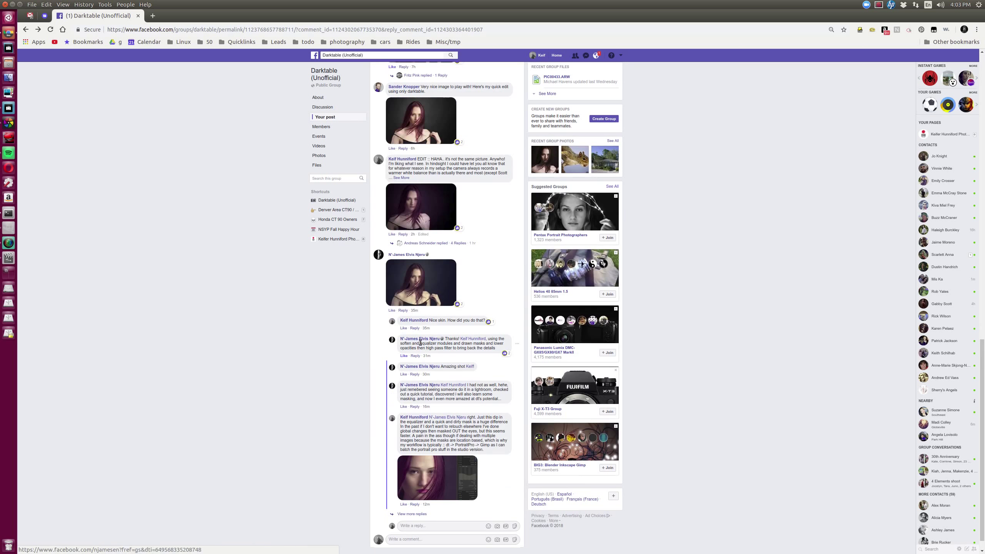
scroll(480, 344, "down", 1)
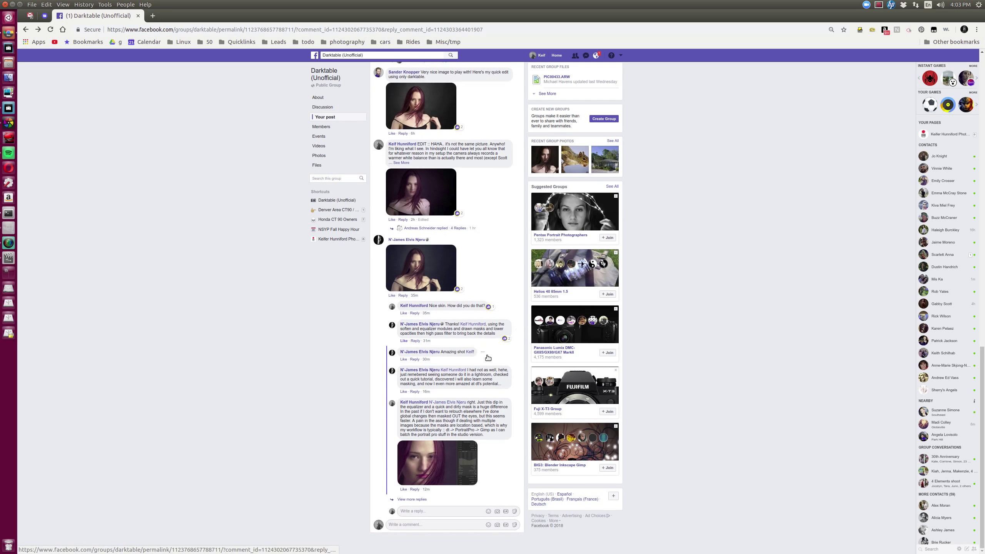
- Open the edited portrait in the last main comment, inspect its skin retouching enlarged to full screen, and close it
left_click(440, 268)
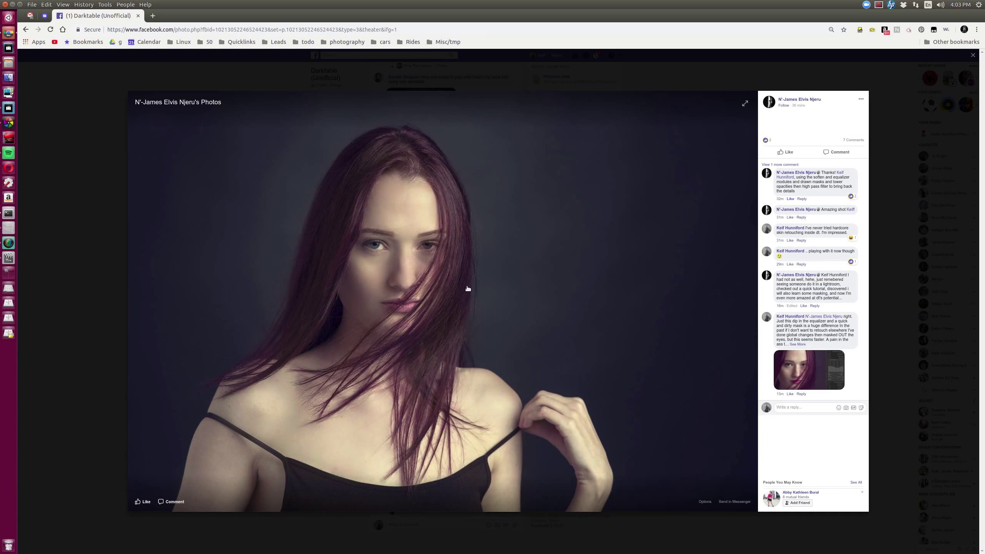
left_click(395, 263)
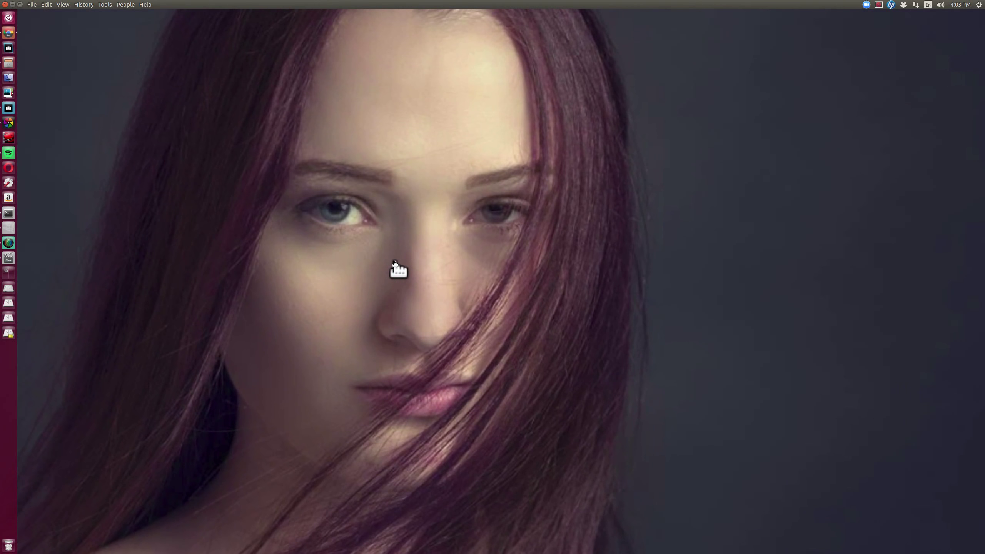
key("Escape")
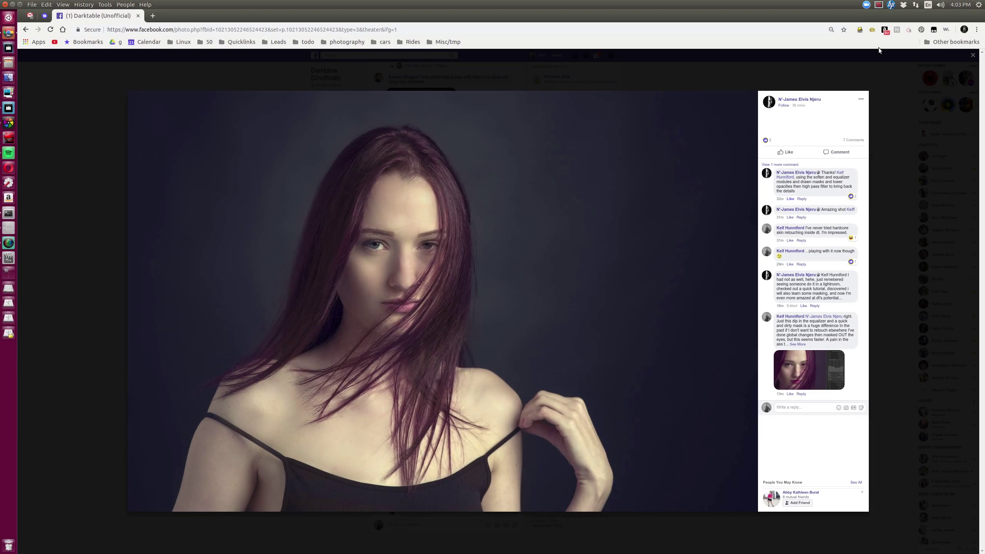
left_click(972, 55)
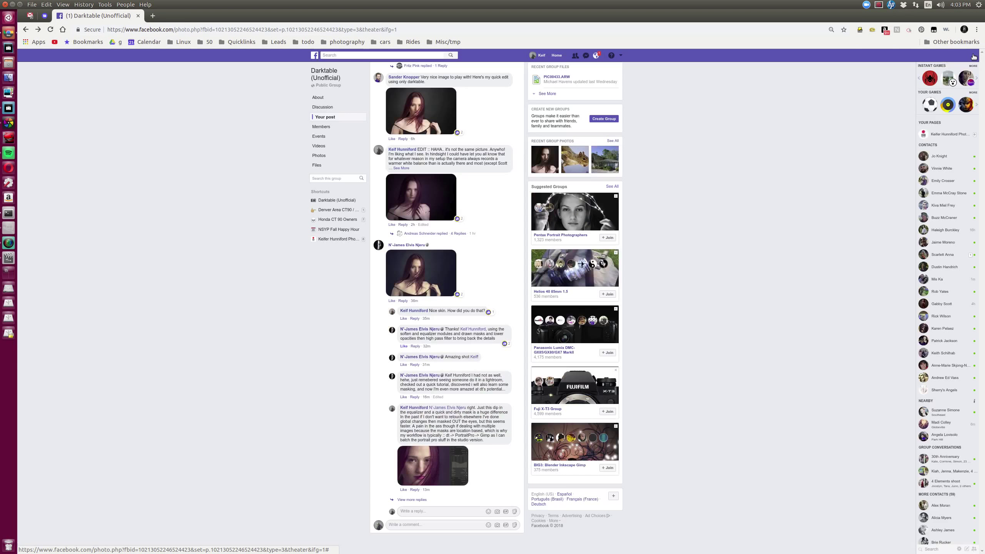
- Review the other members' edits in the comment thread again, comparing them with the original post's photo
scroll(423, 403, "up", 5)
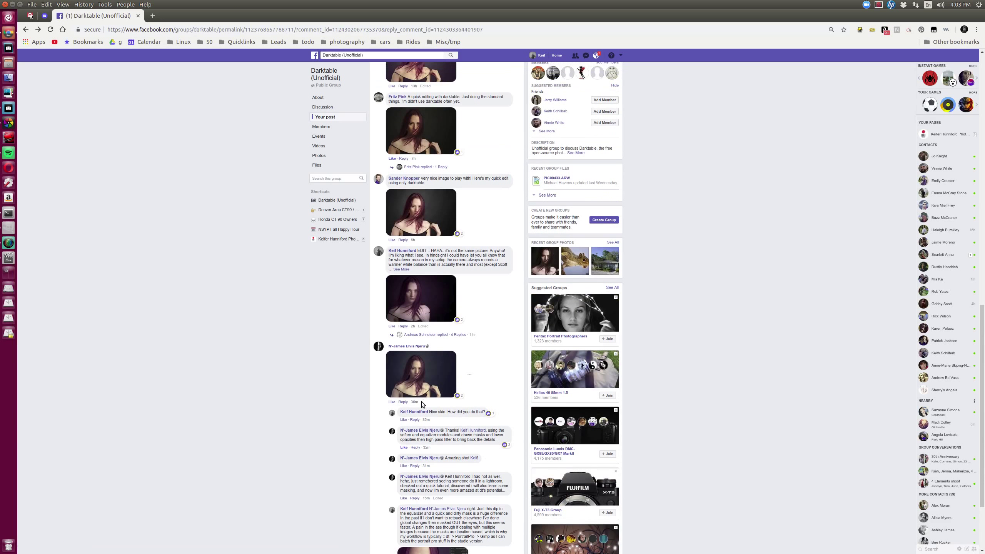
scroll(423, 403, "up", 6)
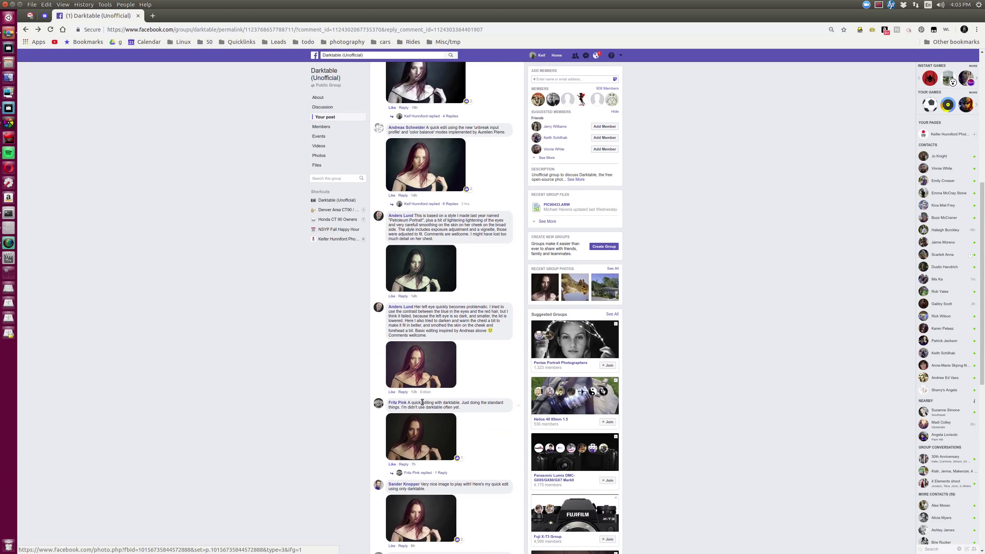
scroll(425, 402, "up", 8)
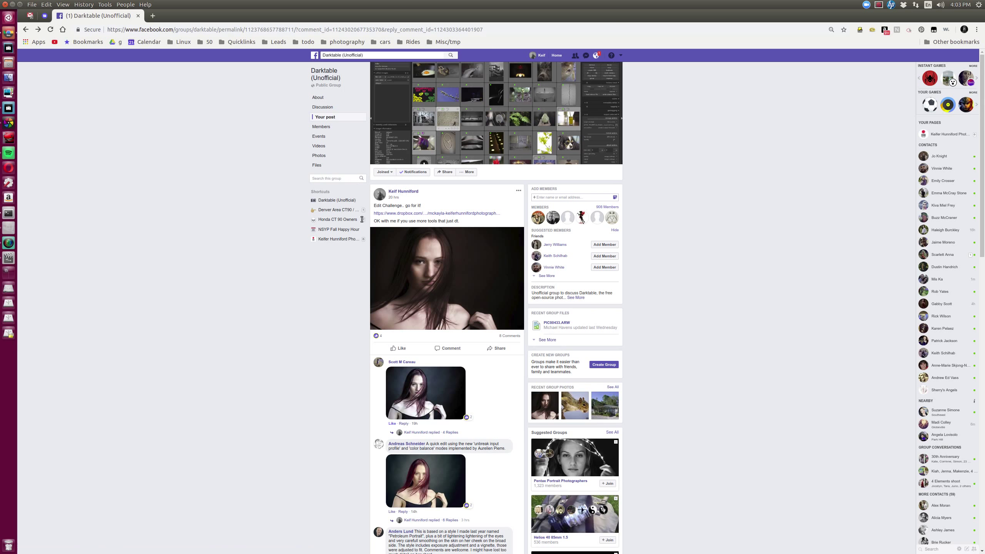
scroll(752, 356, "down", 10)
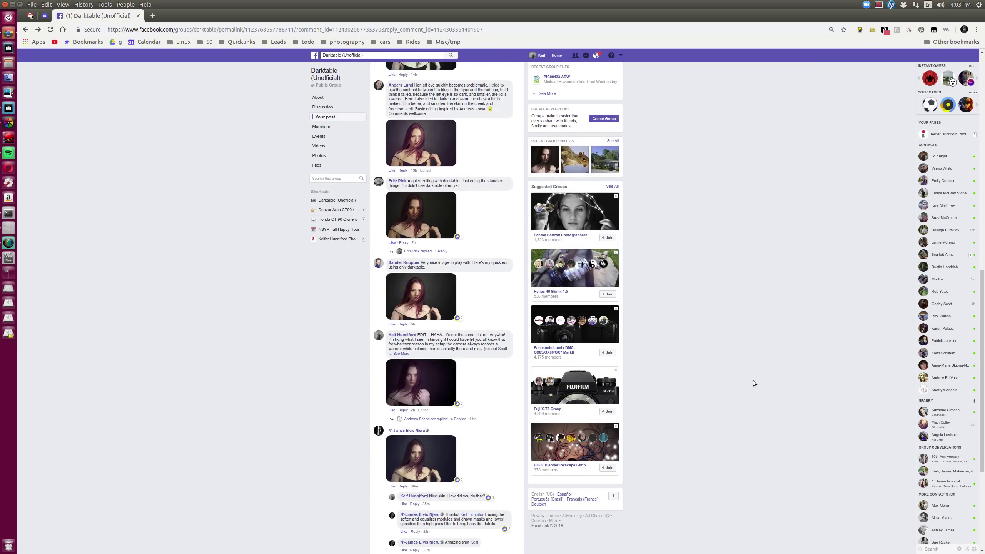
scroll(752, 383, "down", 5)
- Switch to darktable's lighttable and enlarge the thumbnails to five per row
key("alt+Tab")
key("alt+Tab")
key("alt+Tab")
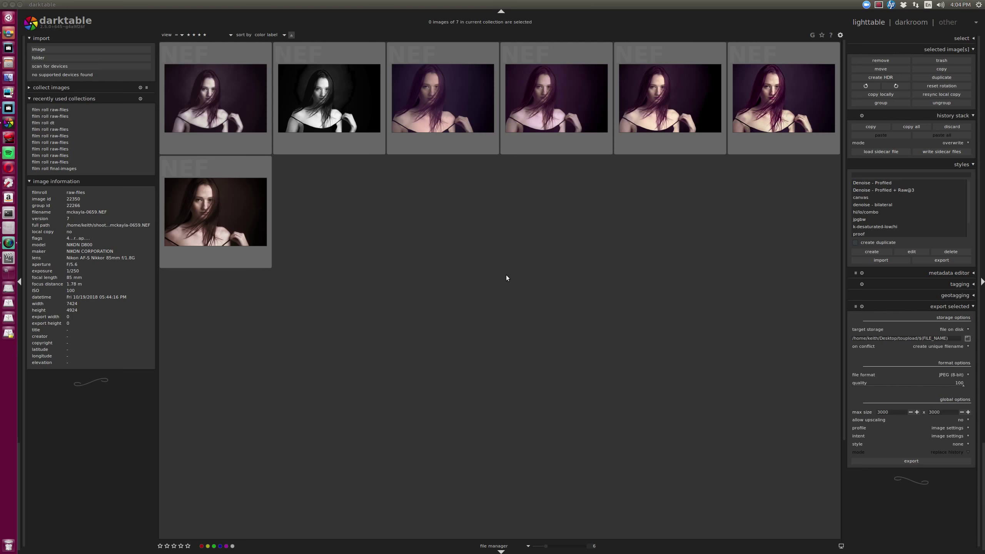
scroll(506, 278, "up", 1)
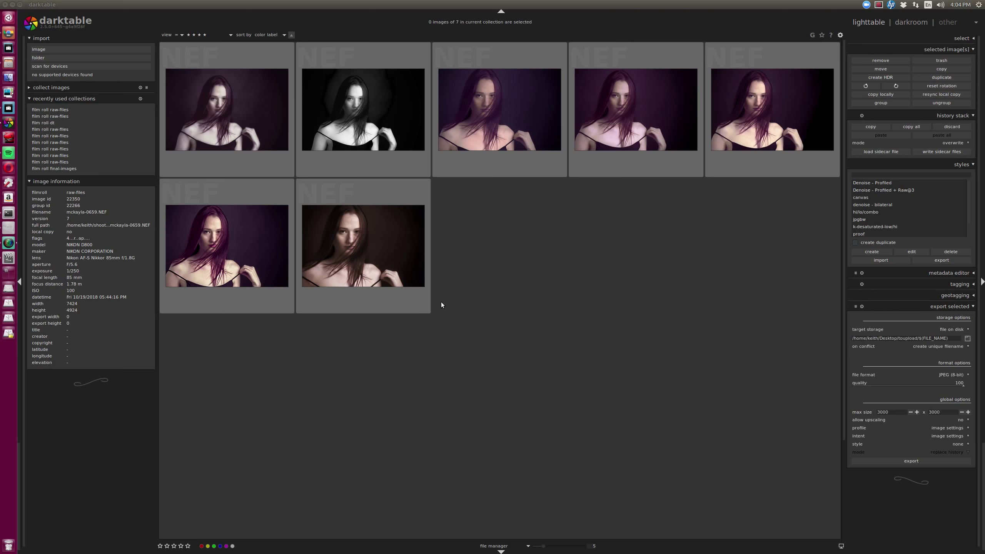
- Duplicate the last portrait in the collection and clear the selected copy's edit history
left_click(361, 247)
key("ctrl+d")
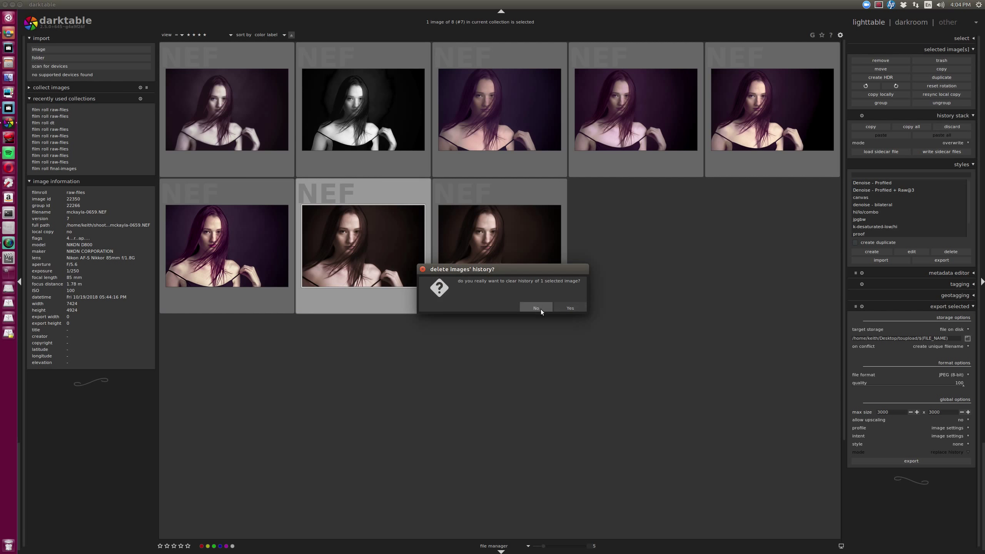
left_click(580, 307)
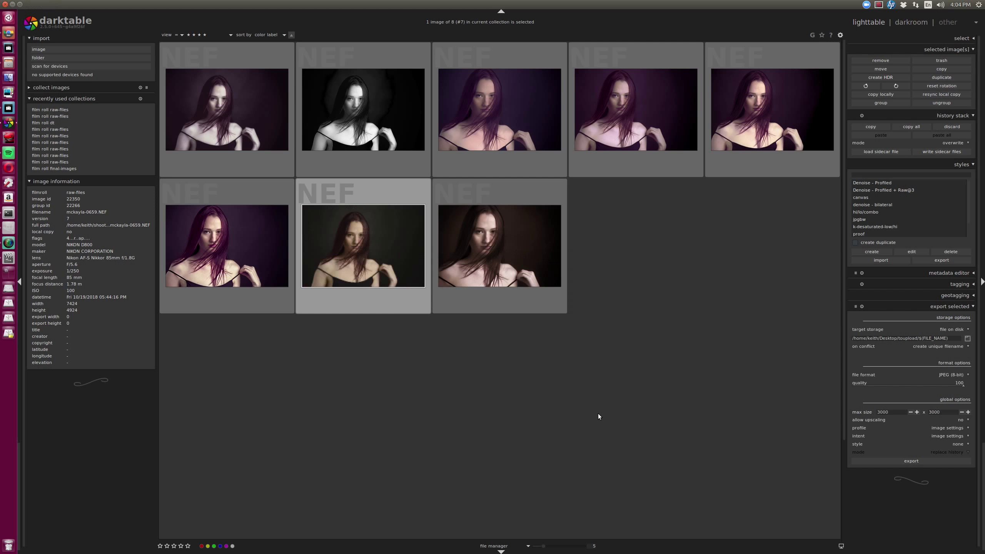
- Compare the unedited copy with the edited version at full size and inspect its hair and skin up close
mouse_move(373, 253)
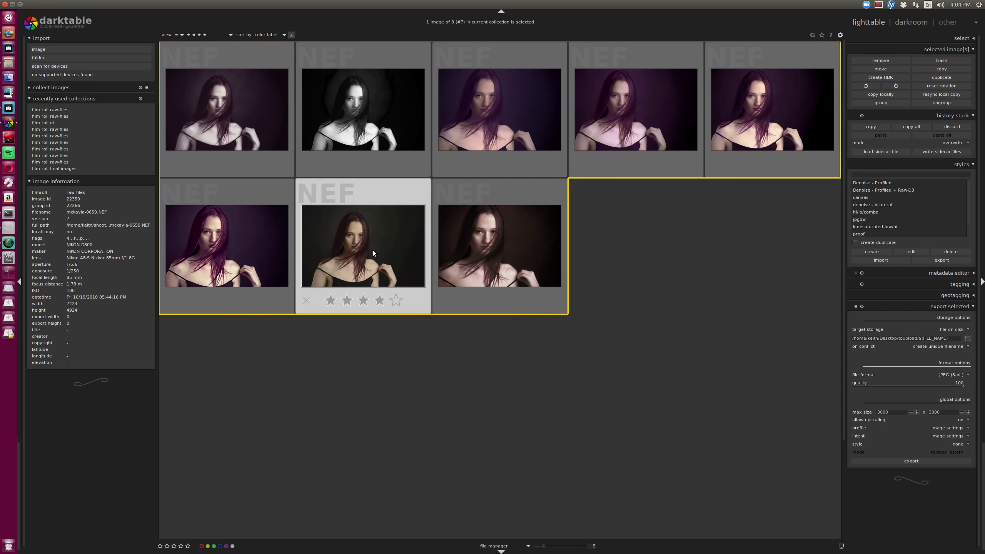
key("w")
scroll(468, 348, "down", 1)
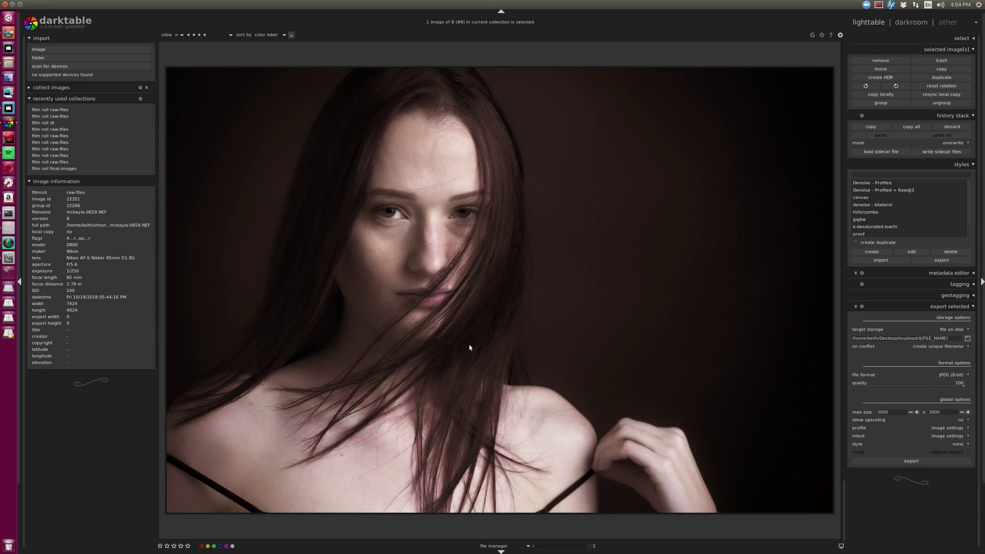
scroll(469, 348, "up", 1)
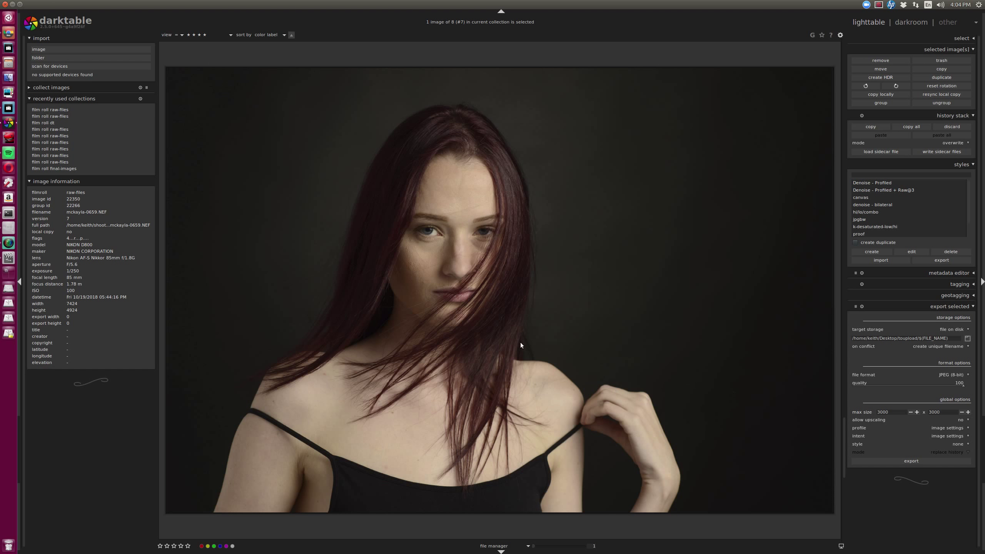
scroll(523, 342, "up", 7)
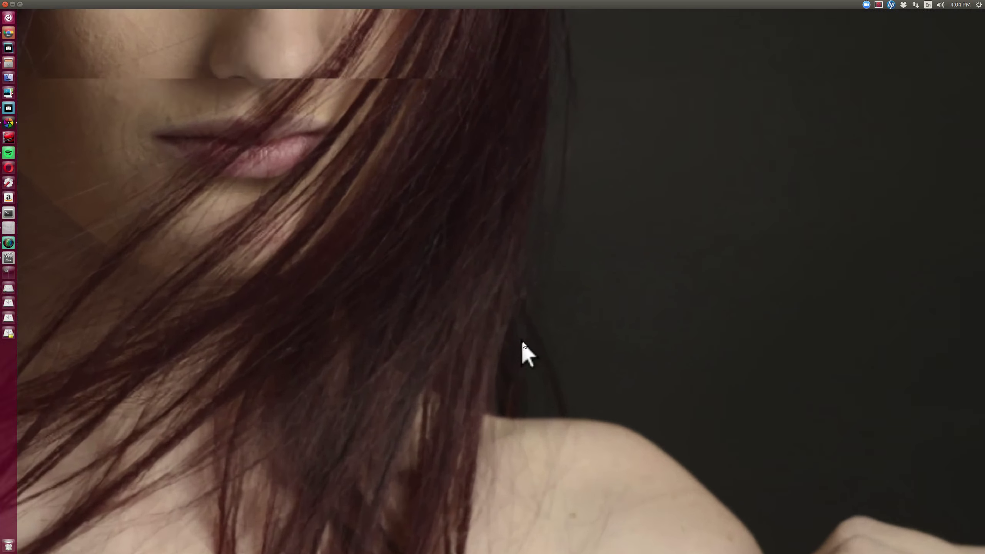
scroll(522, 341, "up", 2)
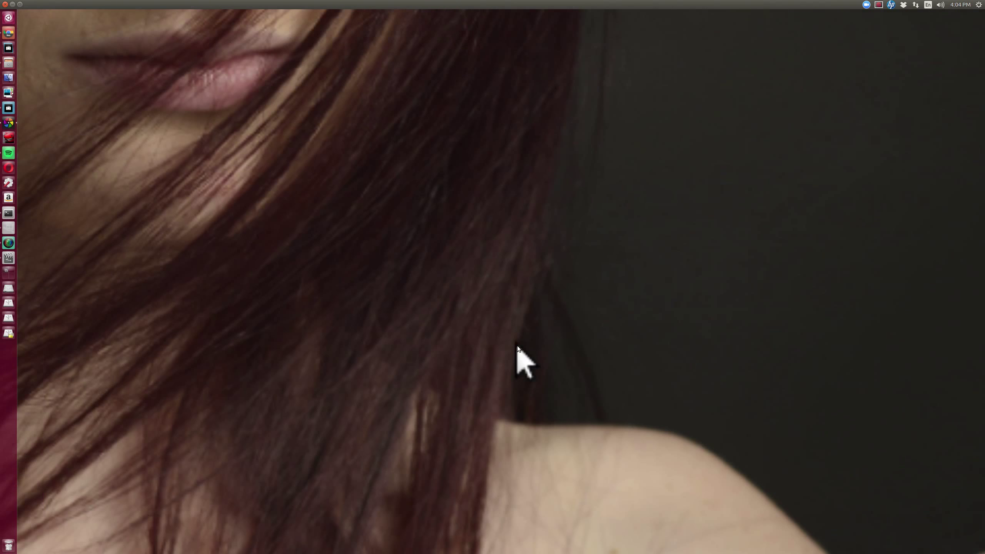
scroll(518, 347, "down", 9)
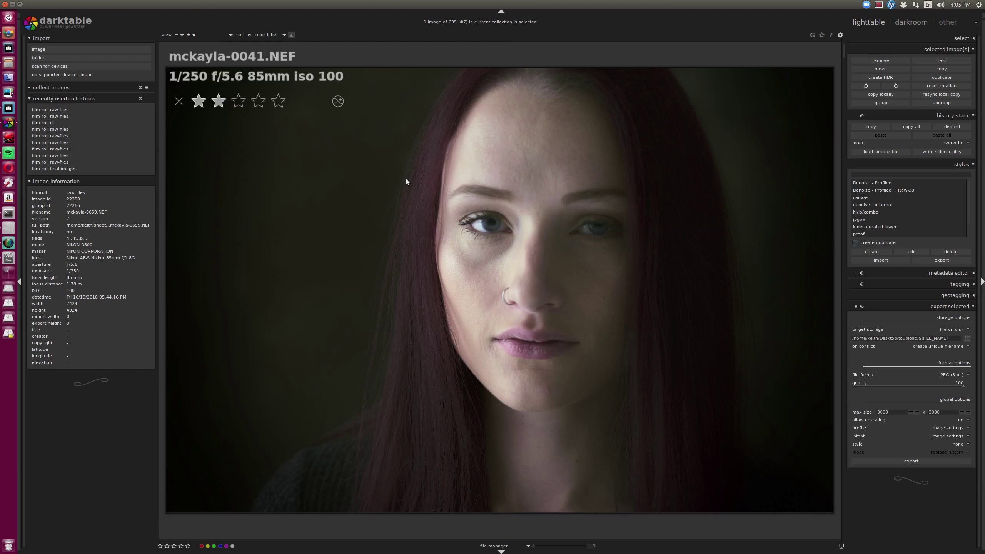
- Browse the thumbnails of the whole shoot with the two-star filter, examining some of the portraits at a larger size
scroll(611, 299, "down", 5)
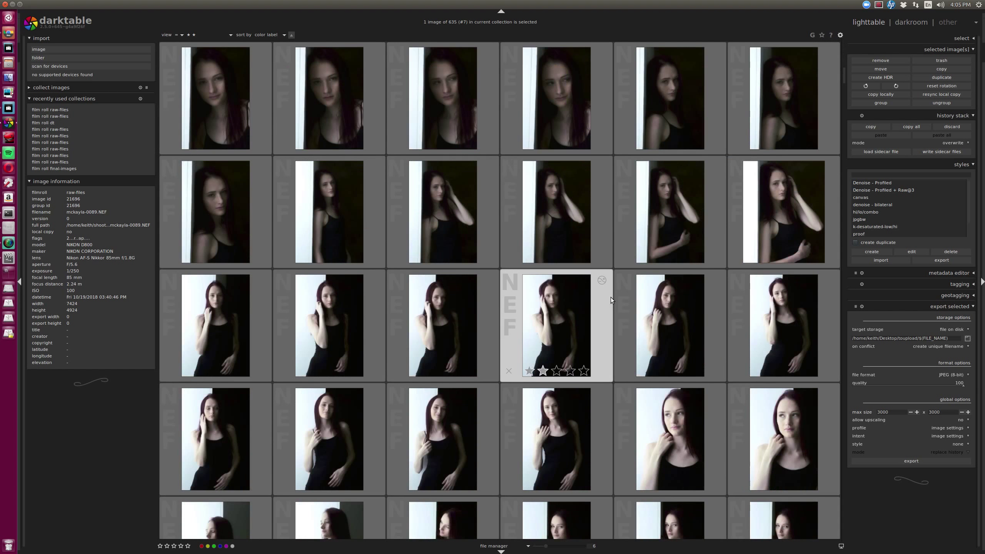
scroll(611, 299, "down", 20)
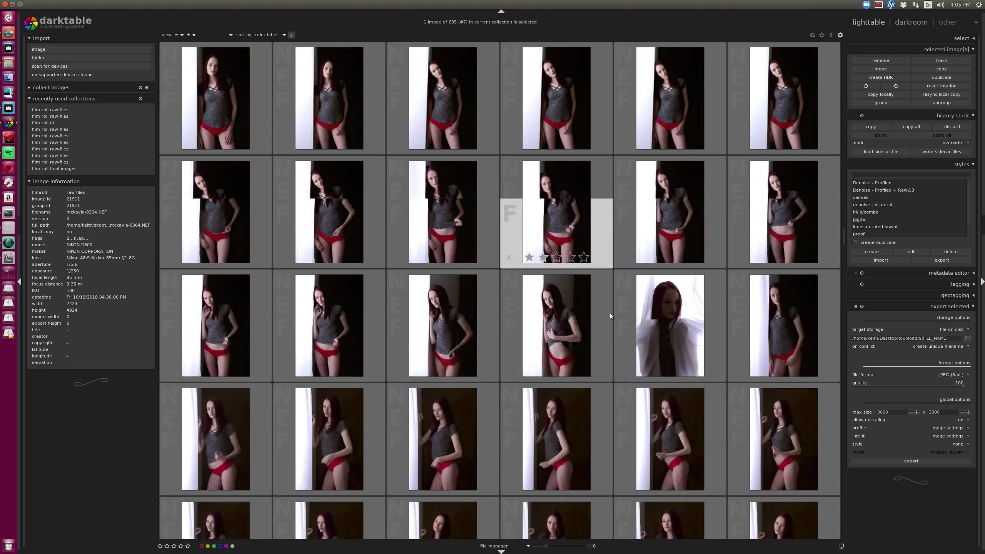
scroll(613, 317, "down", 20)
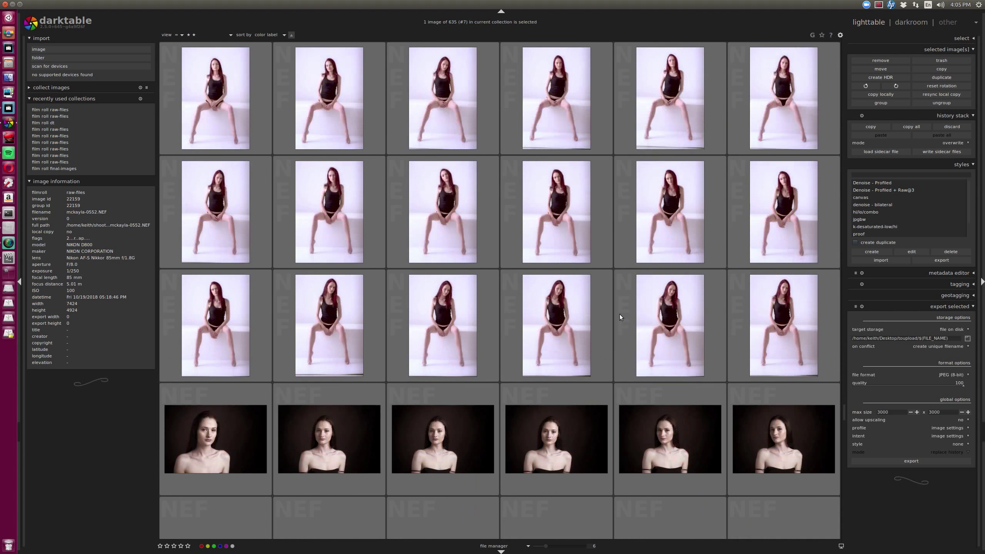
scroll(620, 318, "down", 3)
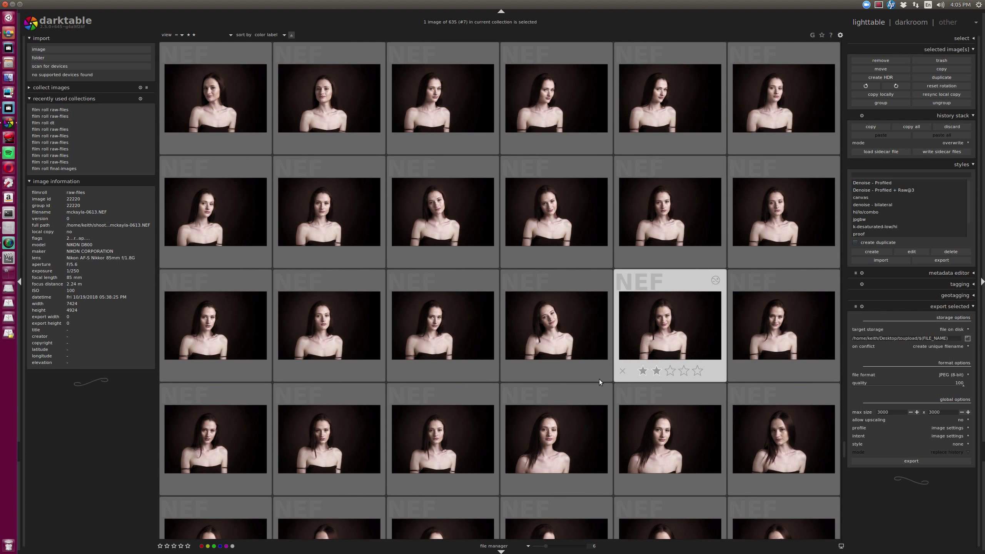
scroll(595, 374, "down", 12)
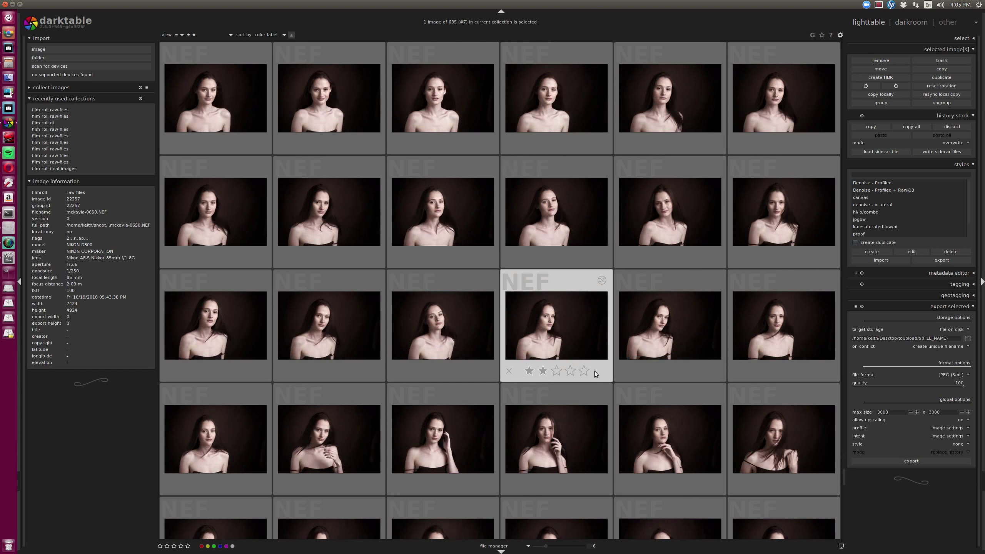
scroll(583, 363, "up", 4)
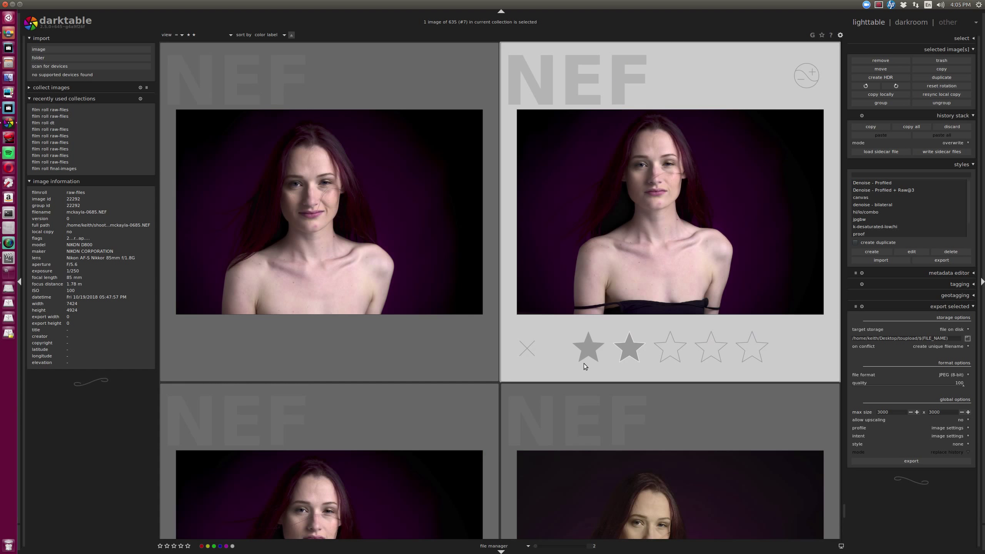
scroll(584, 363, "down", 2)
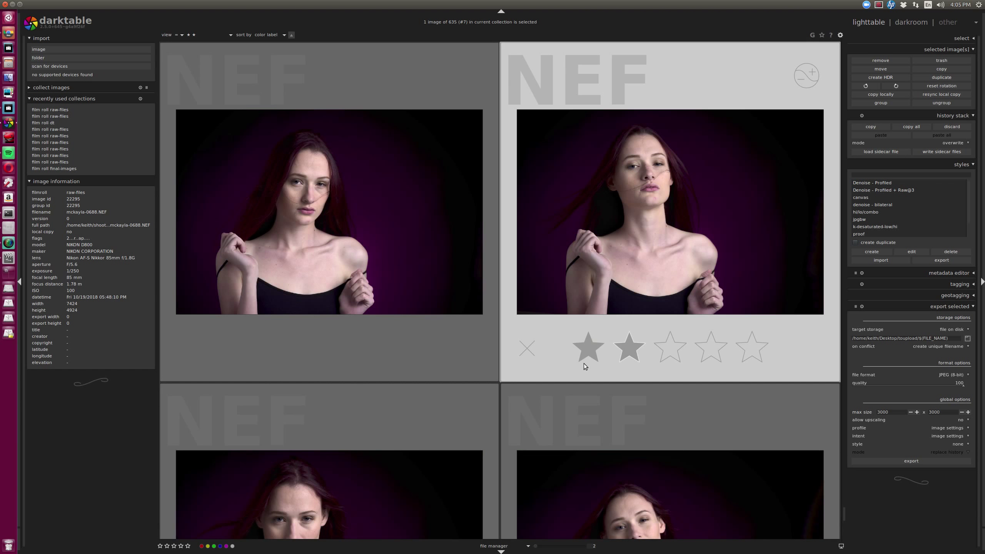
scroll(584, 363, "up", 6)
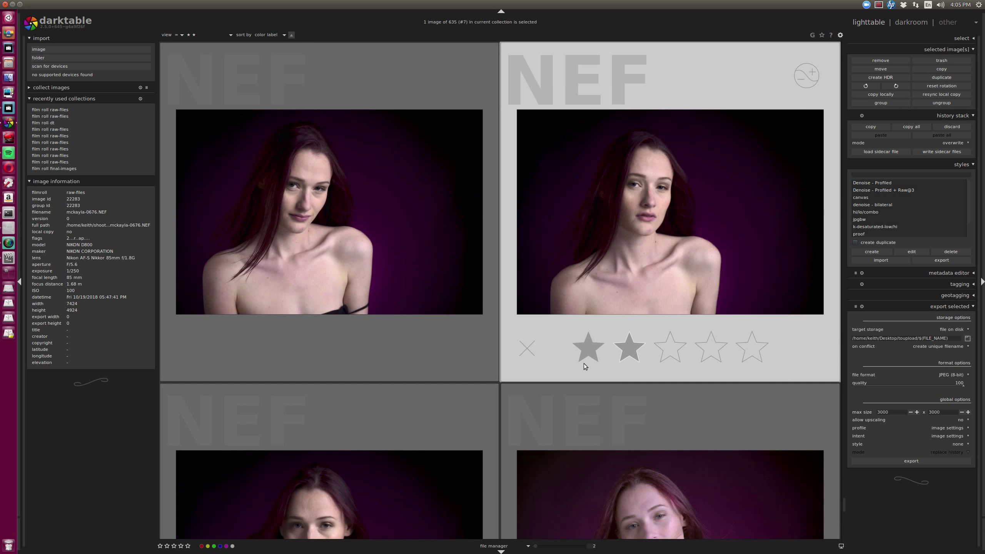
scroll(583, 363, "up", 11)
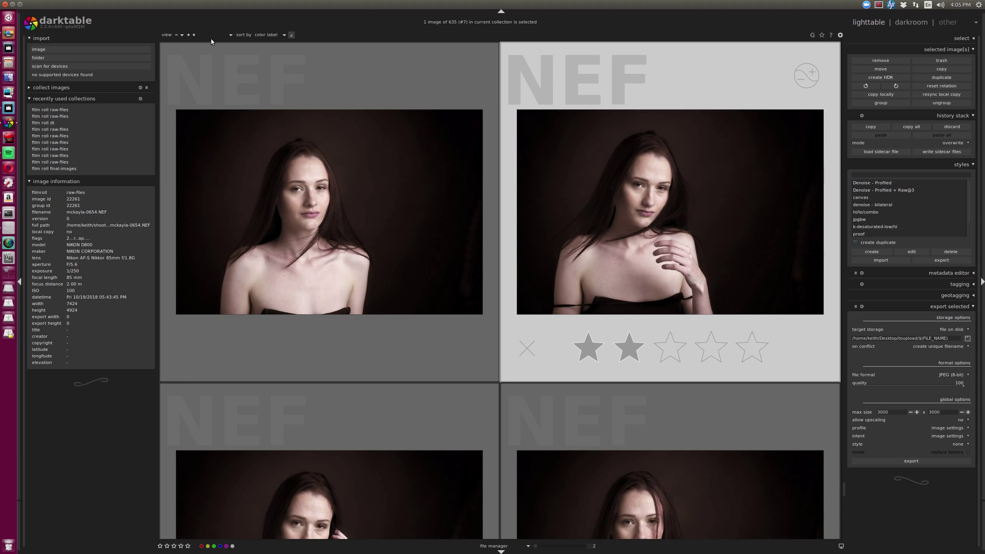
- Filter the collection to four-star images and open the unedited duplicate portrait in the darkroom
scroll(207, 37, "down", 1)
scroll(208, 37, "down", 1)
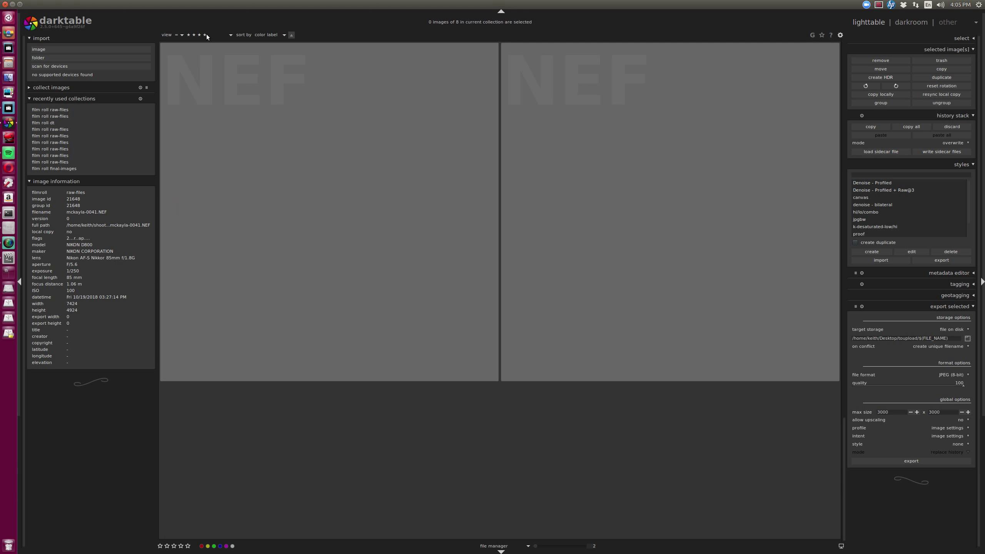
scroll(619, 355, "down", 2, "ctrl")
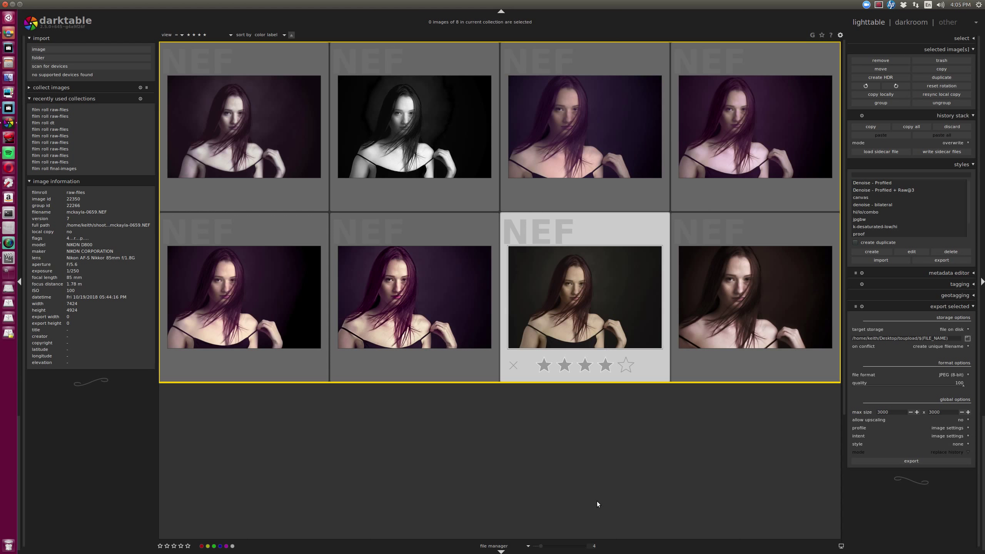
key("d")
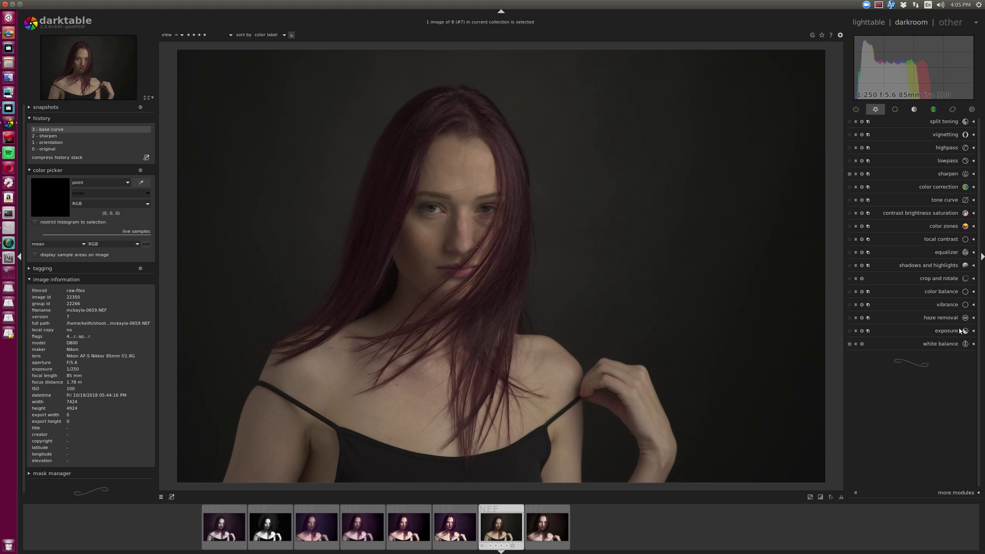
- Cool the portrait's white balance by lowering the color temperature
left_click(952, 344)
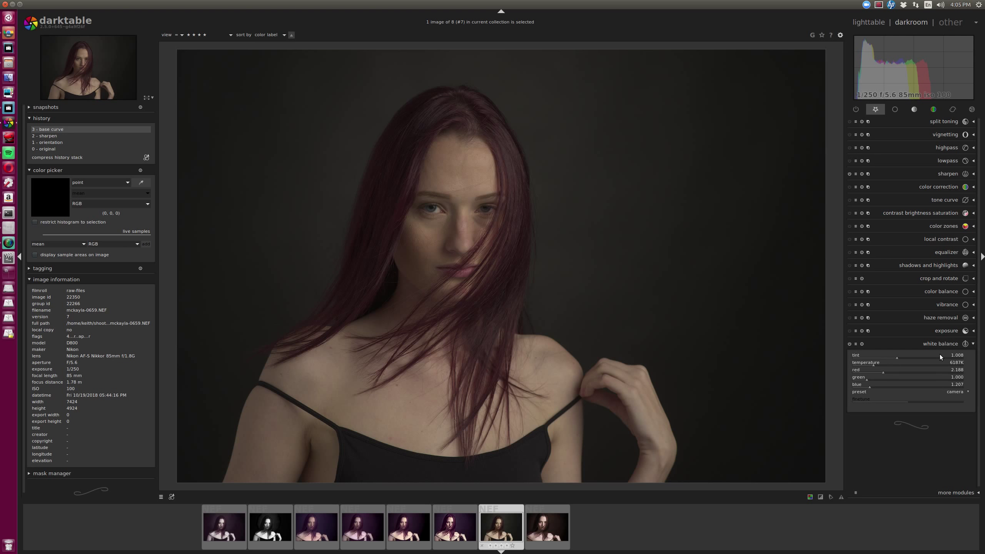
left_click(872, 366)
left_click_drag(871, 368, 869, 368)
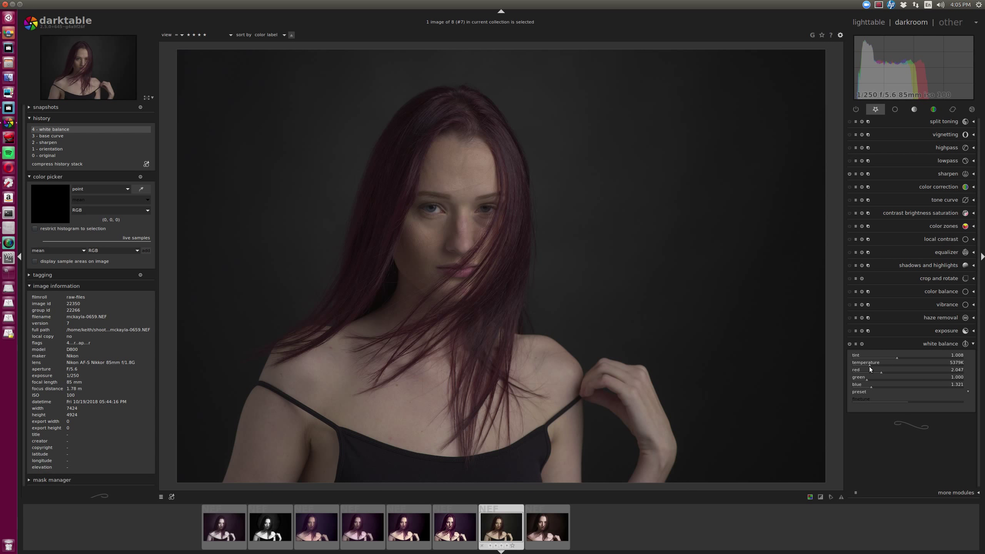
left_click_drag(870, 368, 870, 369)
scroll(875, 365, "down", 1)
scroll(875, 365, "down", 1)
- Brighten the portrait by raising the exposure to 1.40 EV
left_click(943, 330)
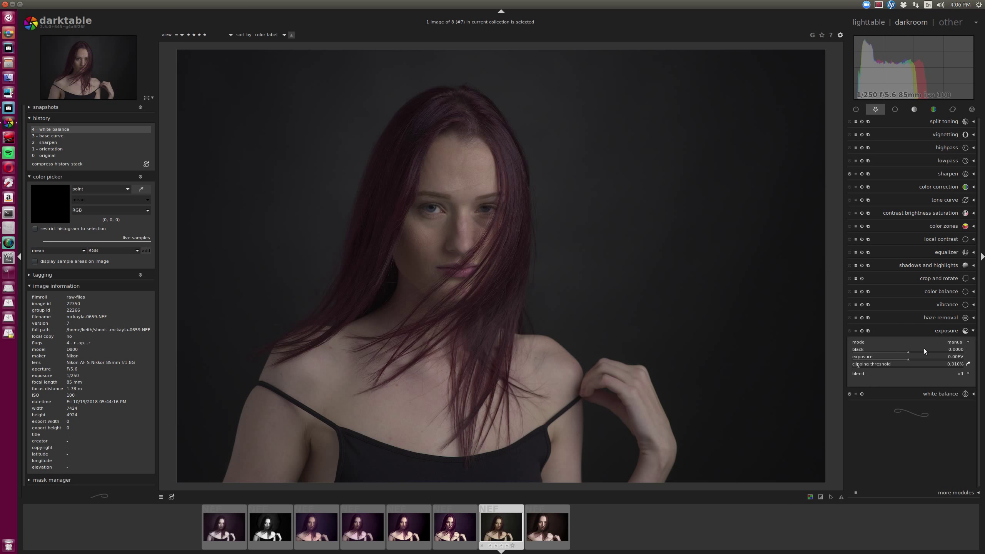
left_click_drag(908, 361, 928, 358)
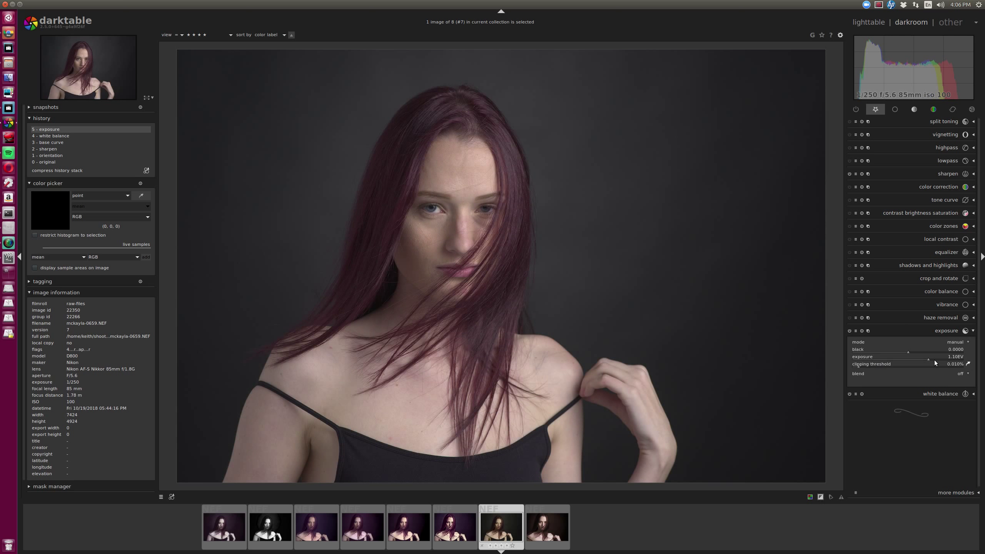
left_click_drag(934, 360, 937, 360)
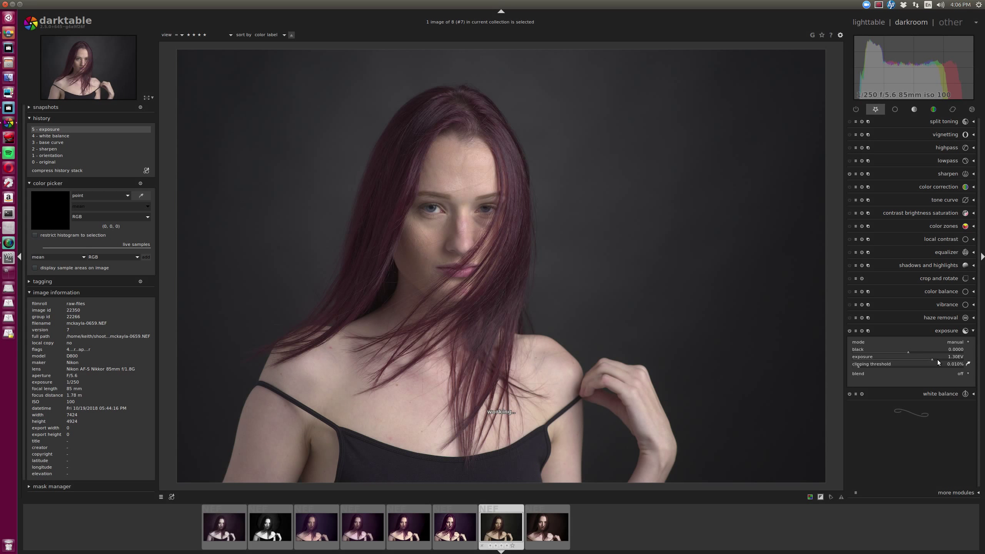
scroll(937, 360, "up", 3)
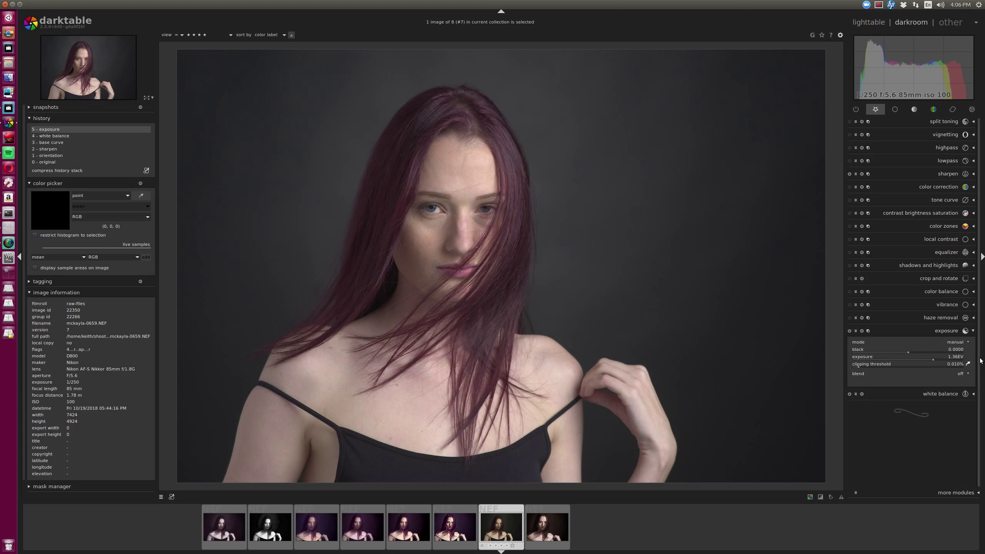
scroll(954, 361, "up", 1)
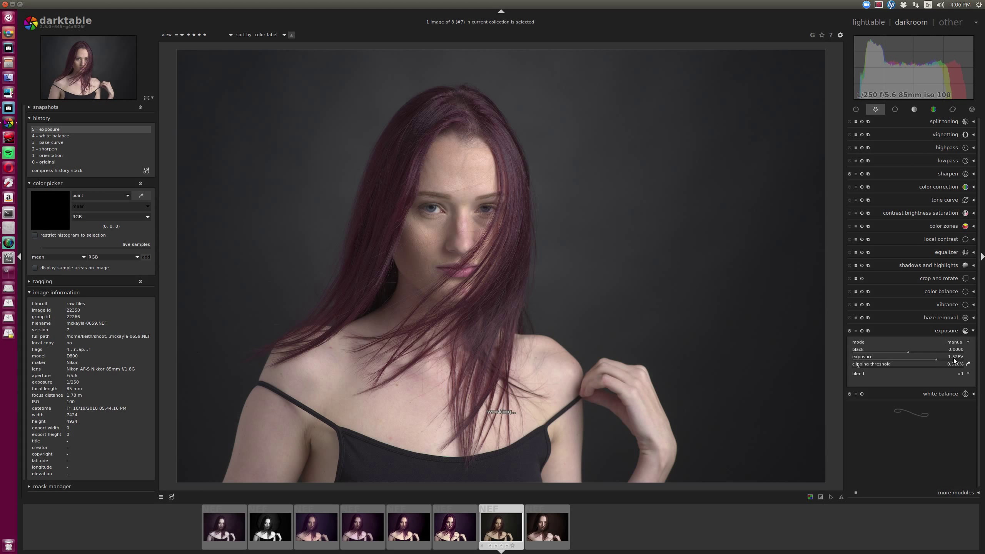
scroll(954, 360, "down", 4)
- Set the black level to 0.0030 and the exposure to 1.46 EV, checking the clipped areas with the over/under exposure indicator
scroll(932, 349, "up", 4)
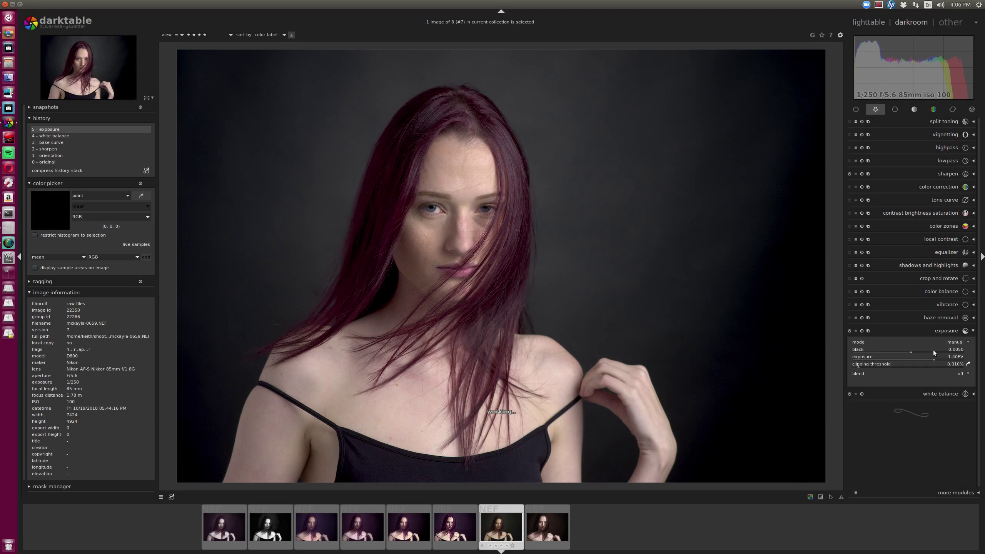
scroll(932, 350, "up", 6)
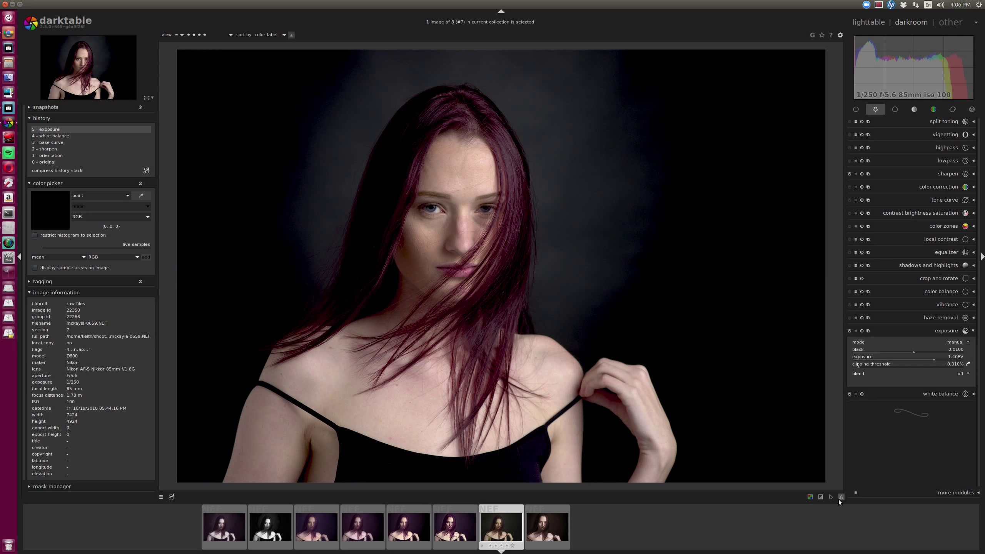
left_click(821, 496)
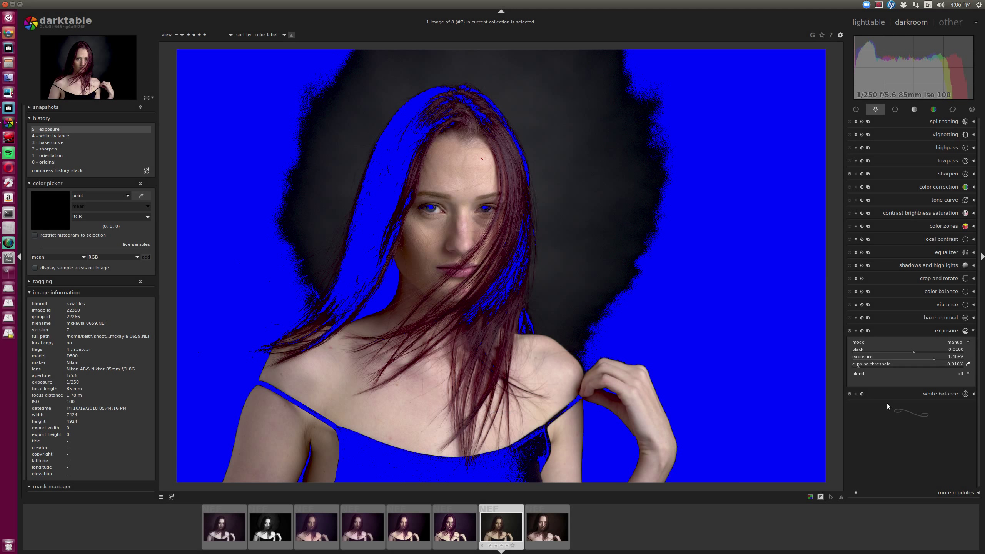
scroll(935, 351, "down", 3)
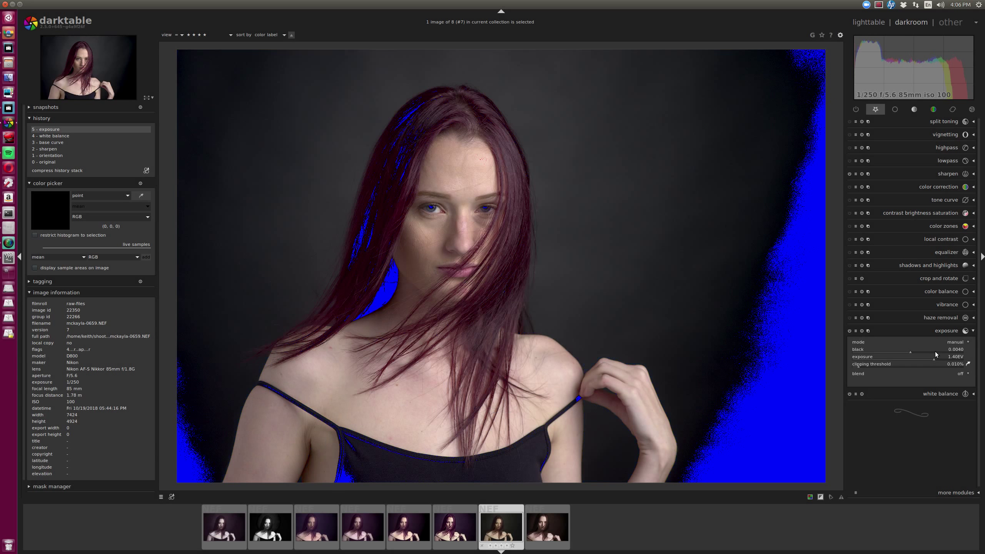
scroll(935, 351, "down", 1)
scroll(939, 360, "up", 3)
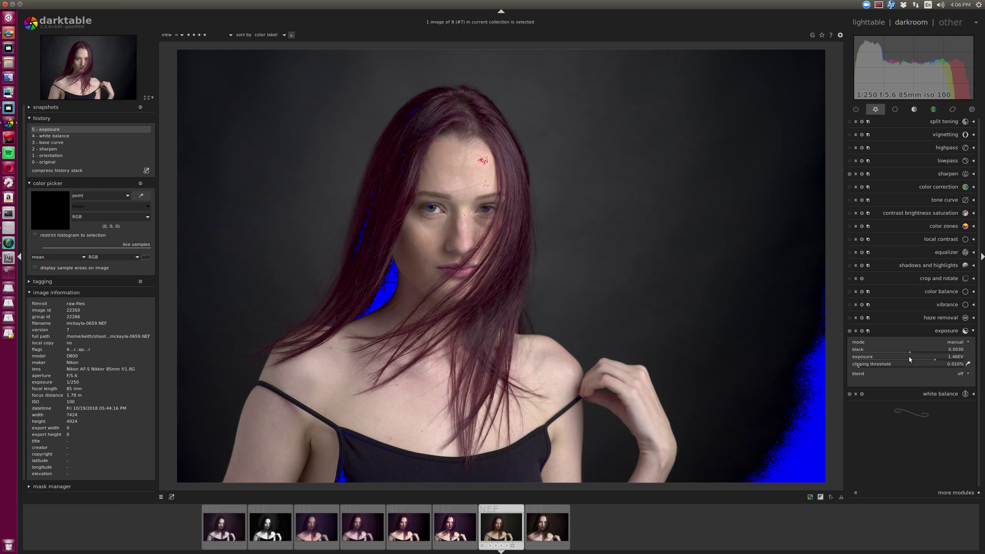
left_click(820, 497)
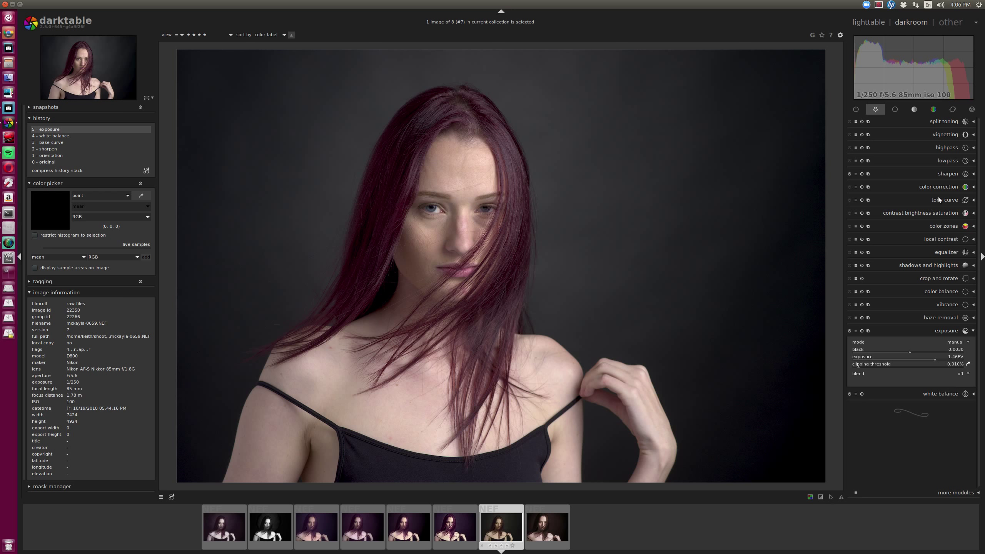
- Shift the hue of the orange skin tones slightly in color zones and lower their saturation a little
left_click(944, 225)
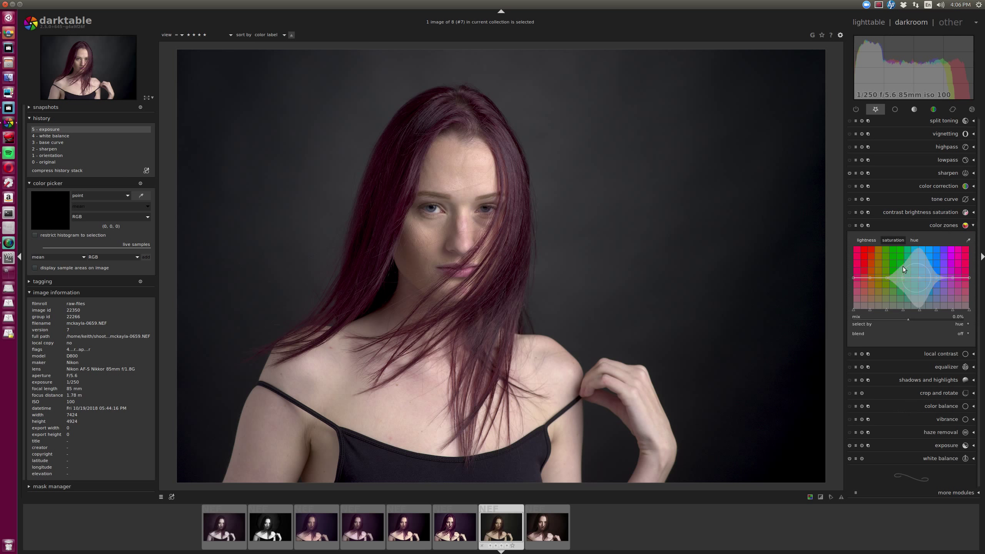
left_click(914, 241)
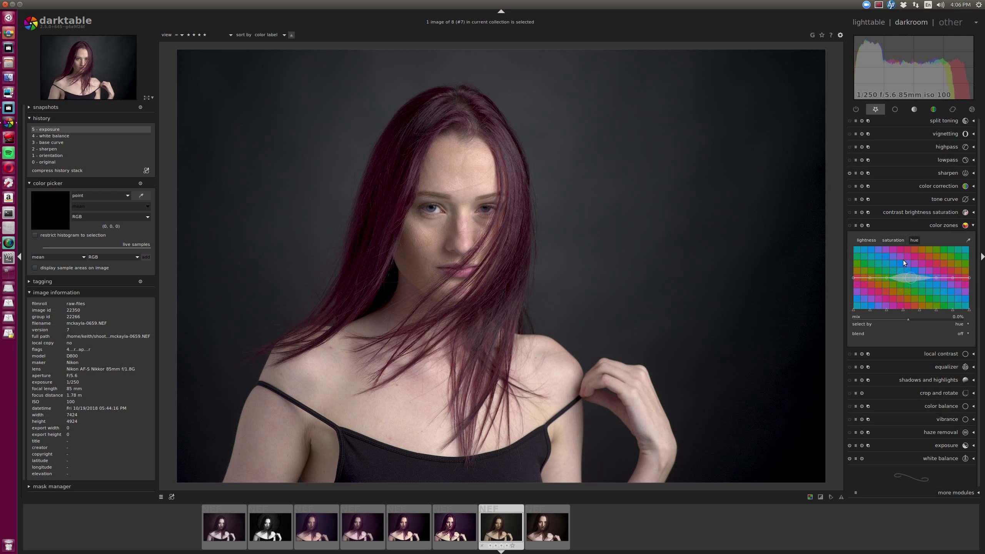
left_click(869, 277)
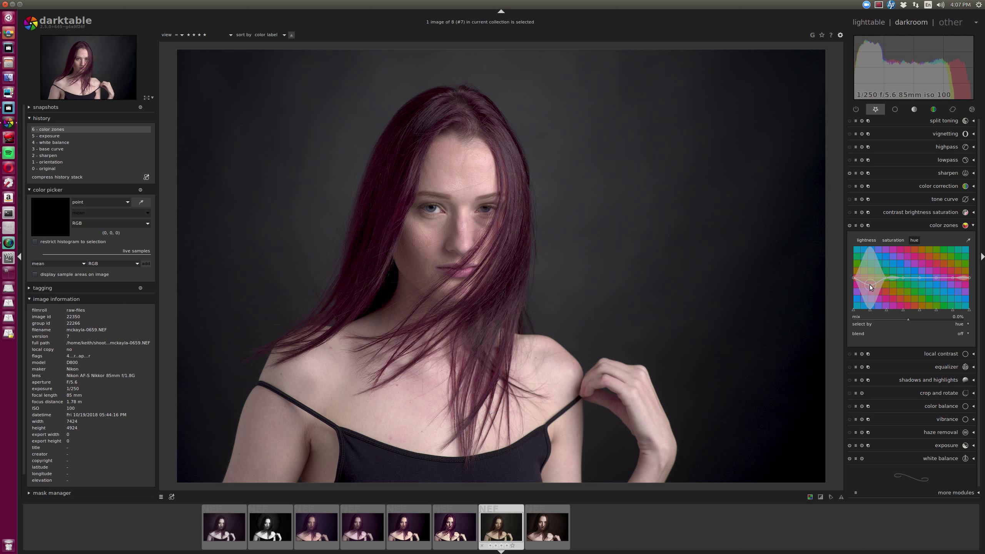
left_click_drag(870, 284, 869, 283)
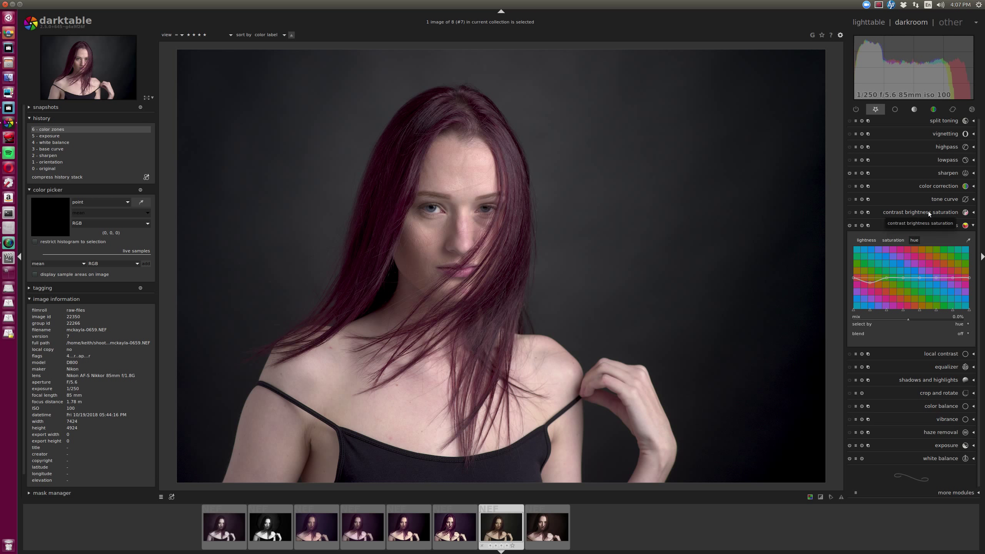
left_click(893, 240)
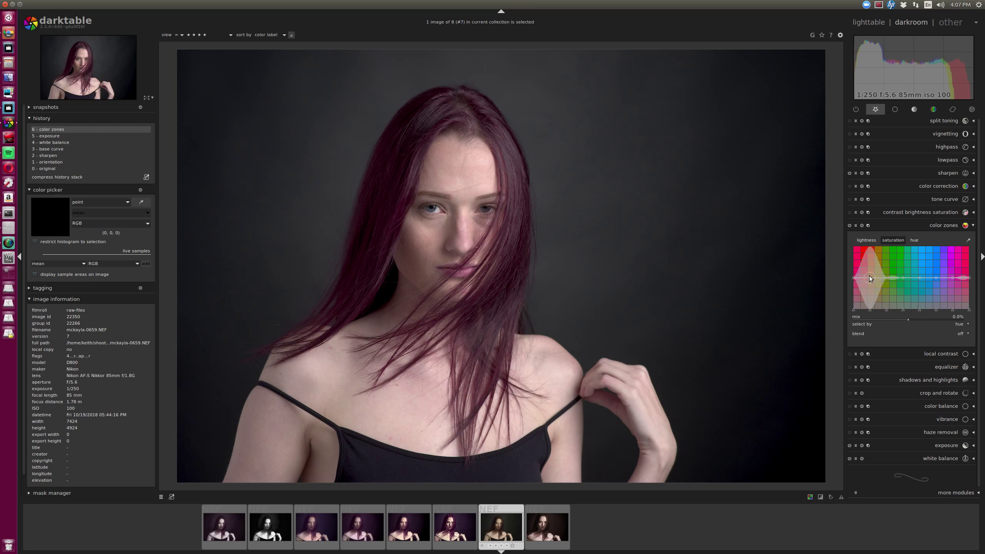
left_click_drag(870, 276, 870, 279)
- Raise the portrait's overall saturation slightly with the contrast brightness saturation module
left_click(938, 213)
scroll(920, 239, "up", 3)
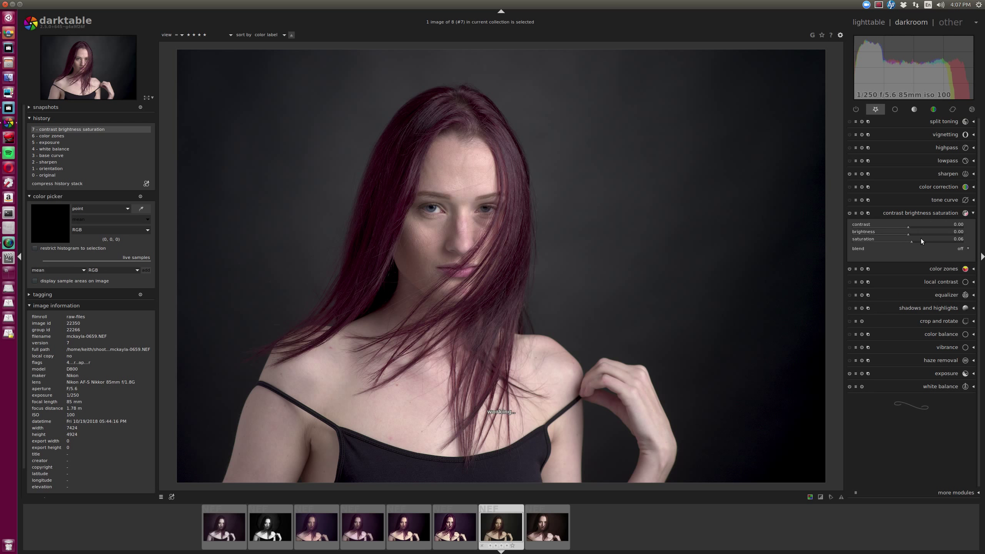
scroll(921, 239, "up", 2)
scroll(923, 227, "up", 1)
scroll(924, 227, "up", 1)
scroll(923, 226, "up", 1)
- Crop the portrait to about 6527x4364 pixels at the original aspect, trimming empty background beside and above the woman
left_click(943, 322)
left_click_drag(178, 51, 185, 54)
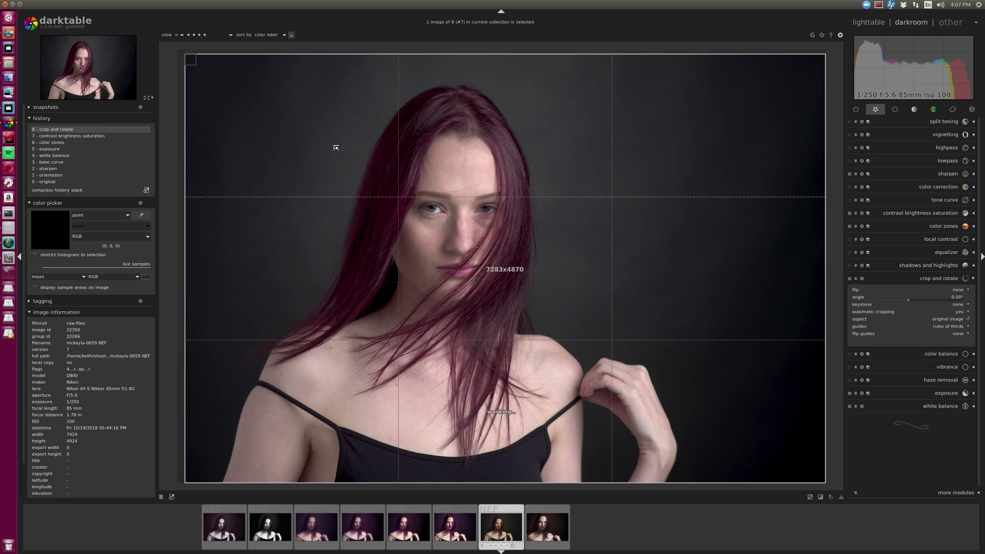
mouse_move(336, 147)
left_mouse_down()
mouse_move(496, 252)
mouse_move(321, 137)
left_mouse_up()
left_click_drag(708, 336, 681, 316)
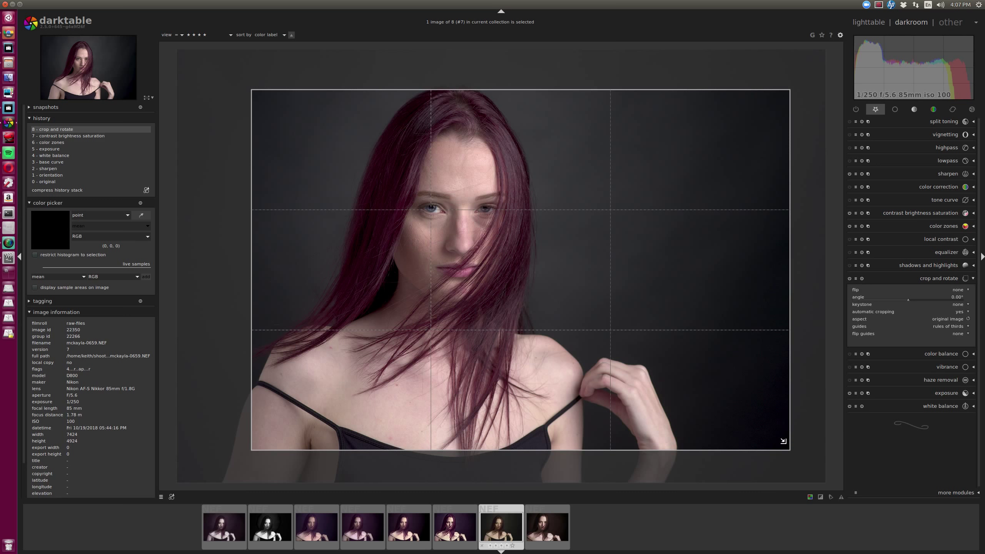
left_click_drag(782, 441, 818, 464)
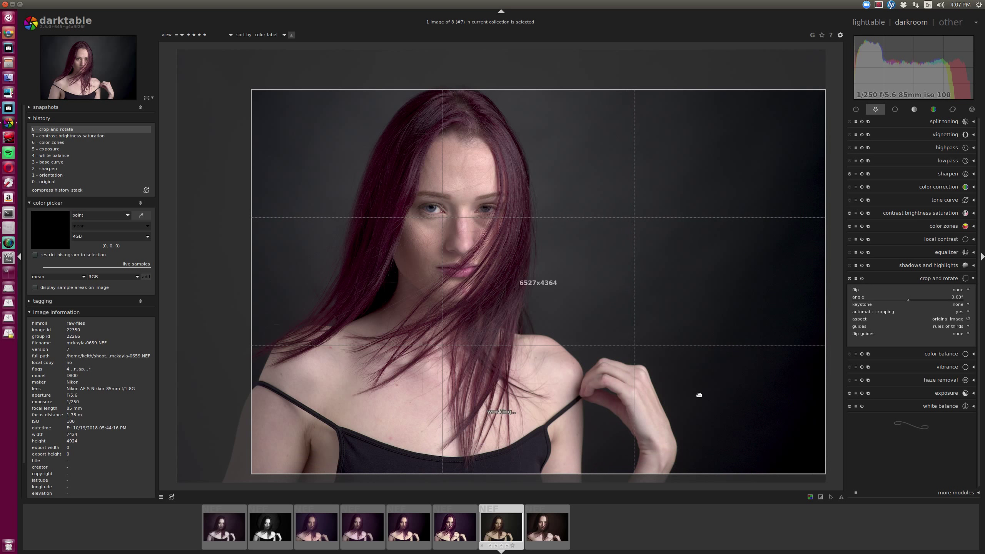
left_click_drag(699, 395, 693, 391)
left_click(946, 278)
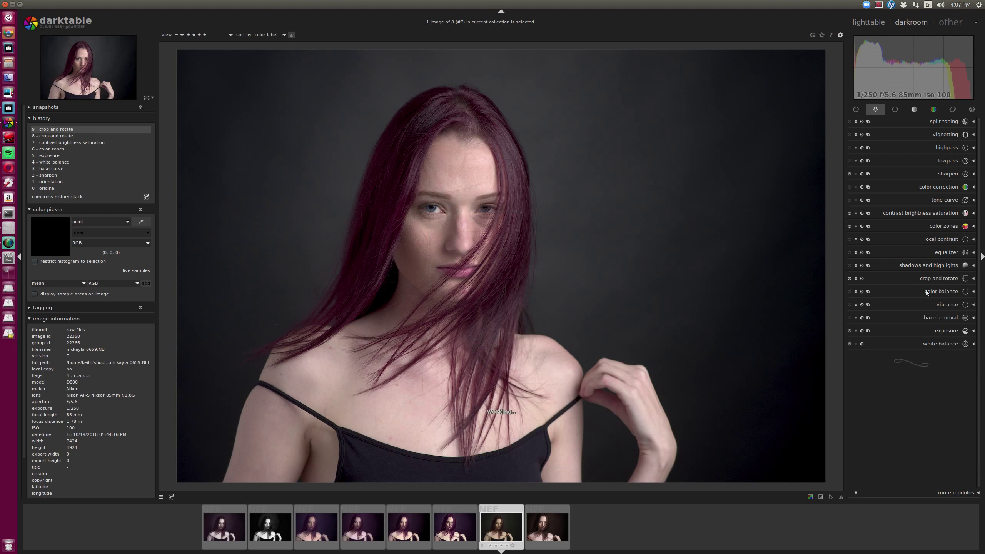
- Add a vignette centered on the woman's face and set its saturation to about 0.006
left_click(849, 135)
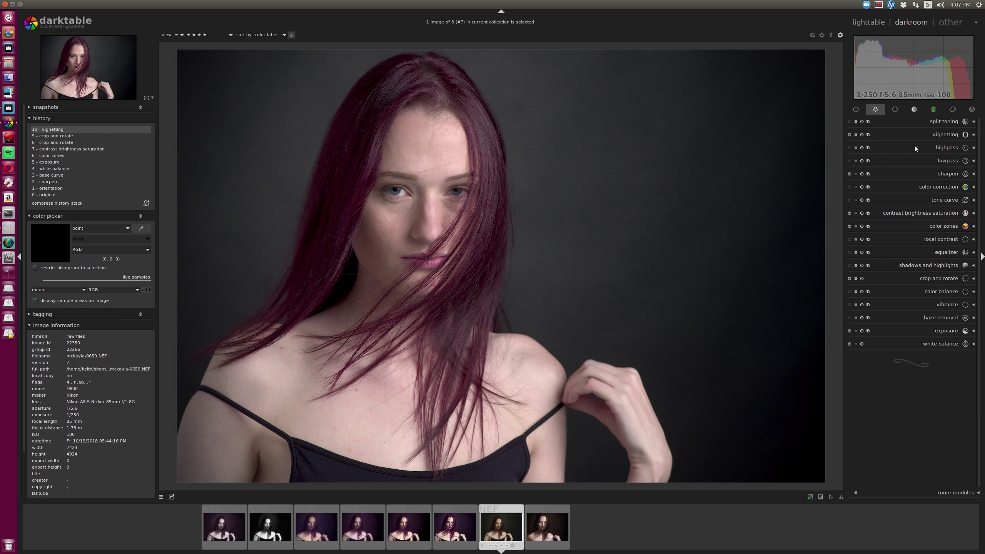
left_click(937, 136)
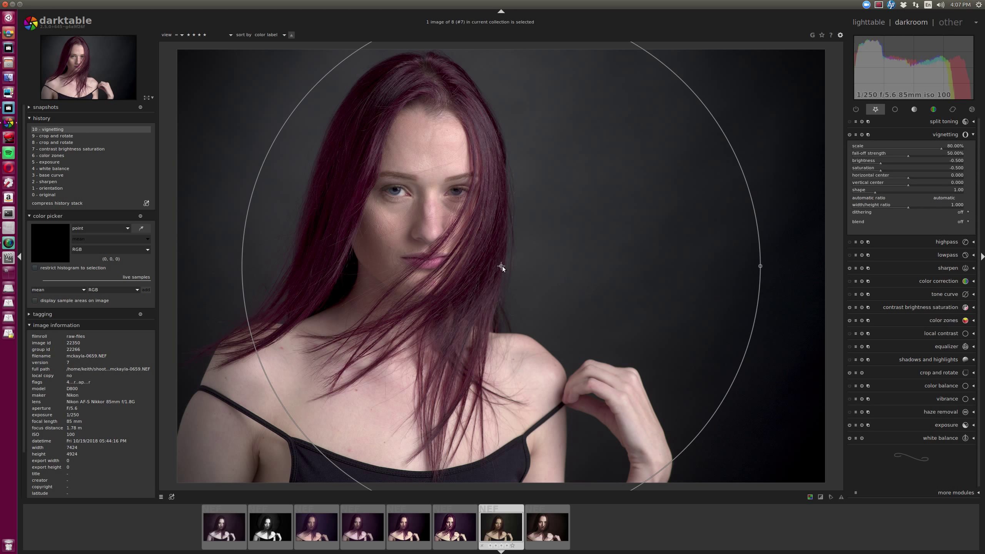
left_click_drag(501, 266, 422, 243)
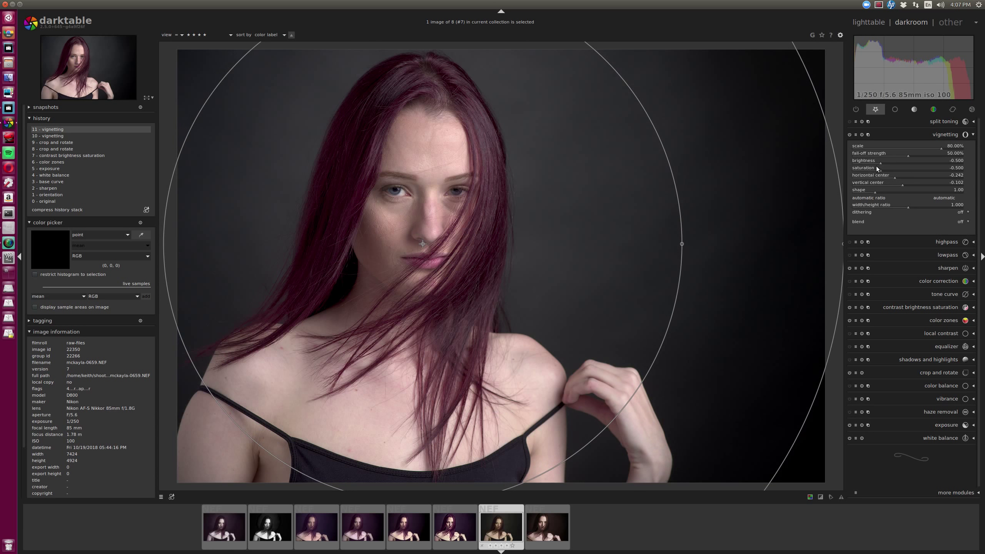
left_click_drag(881, 169, 907, 171)
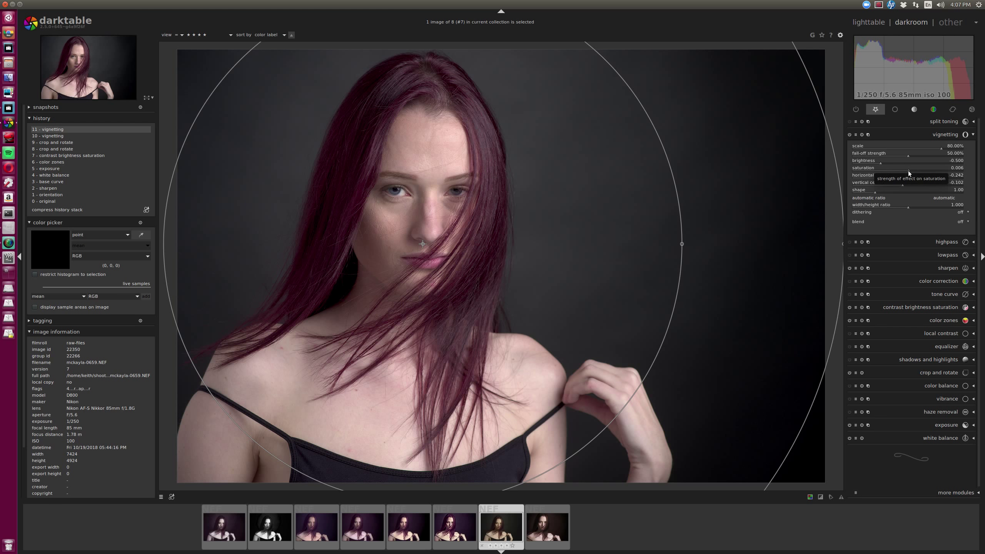
left_click(945, 134)
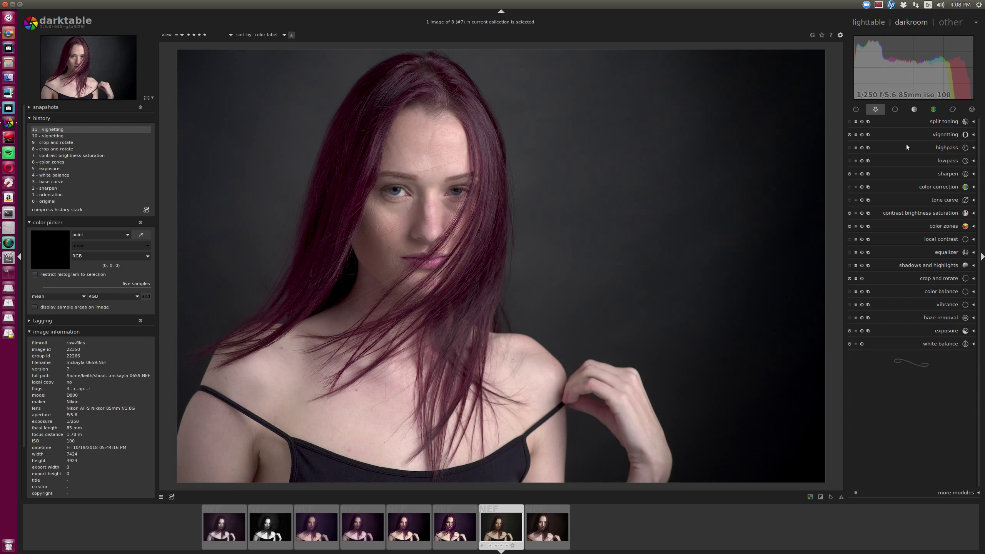
- Examine the cropped and vignetted portrait at several magnifications, checking the face, skin and hair up close
scroll(563, 289, "down", 1)
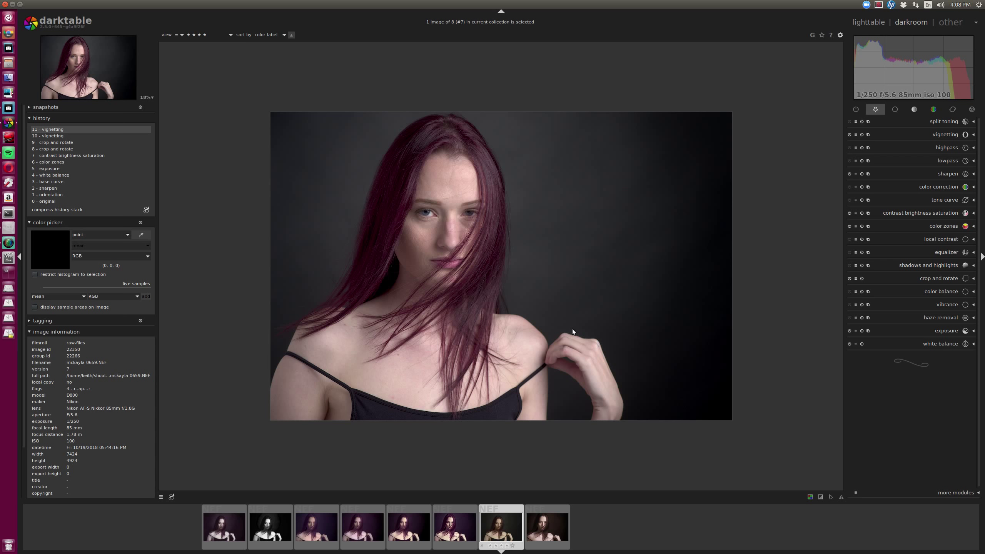
scroll(458, 226, "up", 3)
scroll(458, 226, "down", 2)
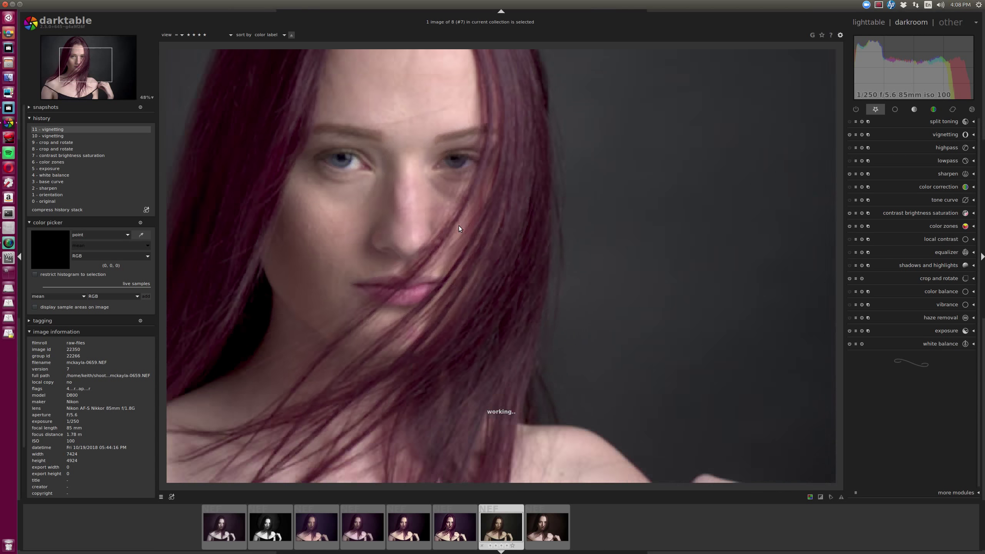
scroll(372, 224, "up", 2)
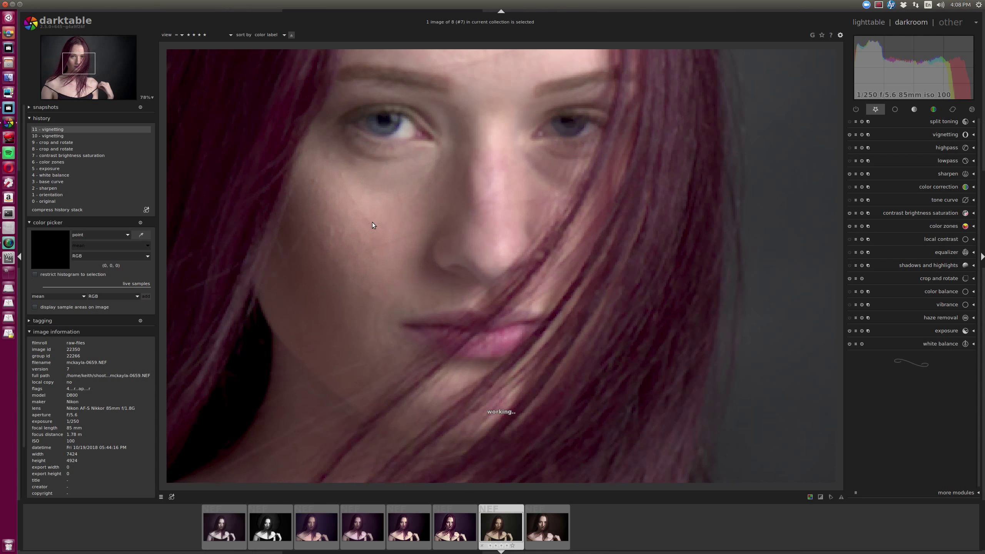
scroll(373, 225, "down", 2)
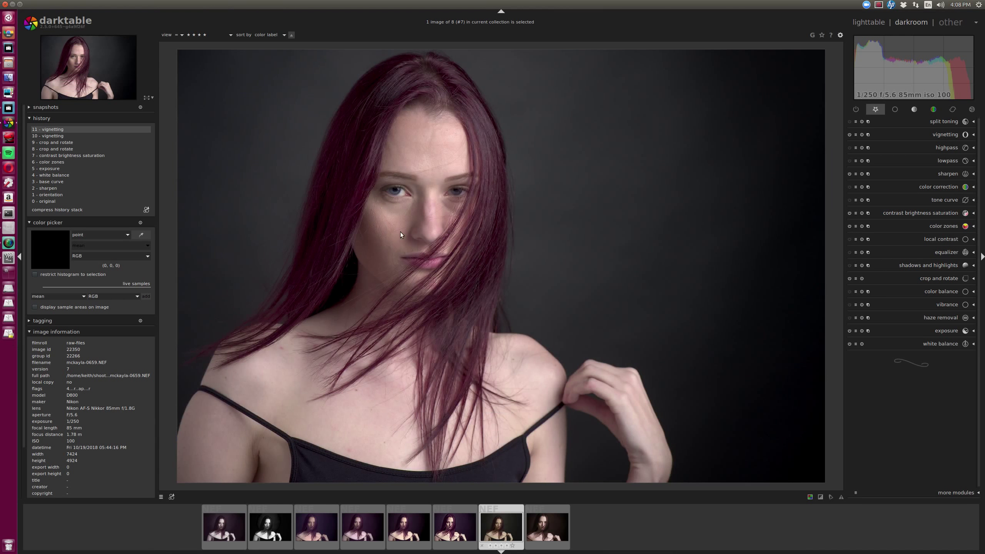
scroll(450, 264, "up", 2)
scroll(451, 262, "down", 1)
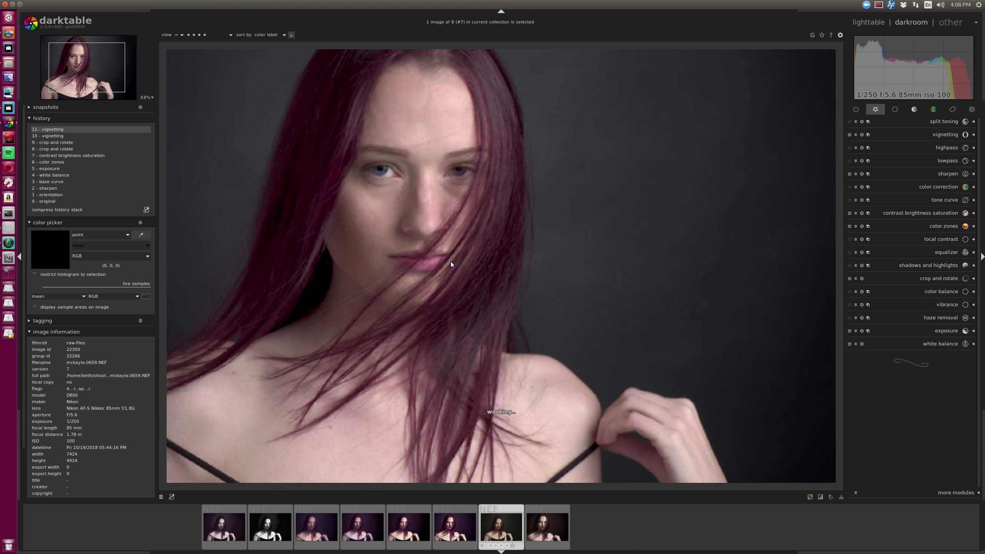
scroll(465, 254, "down", 1)
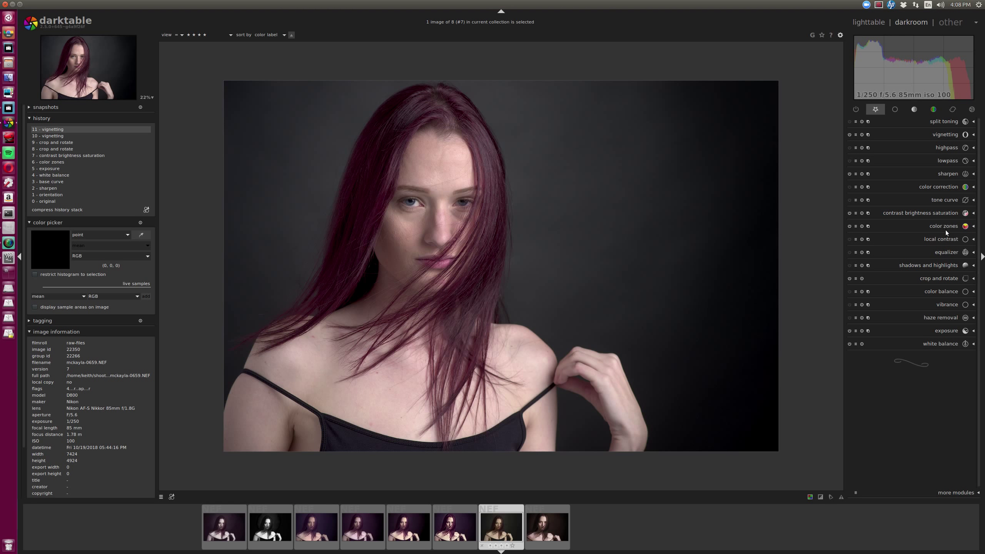
- Apply local contrast to the portrait and set its detail to 89%
left_click(938, 239)
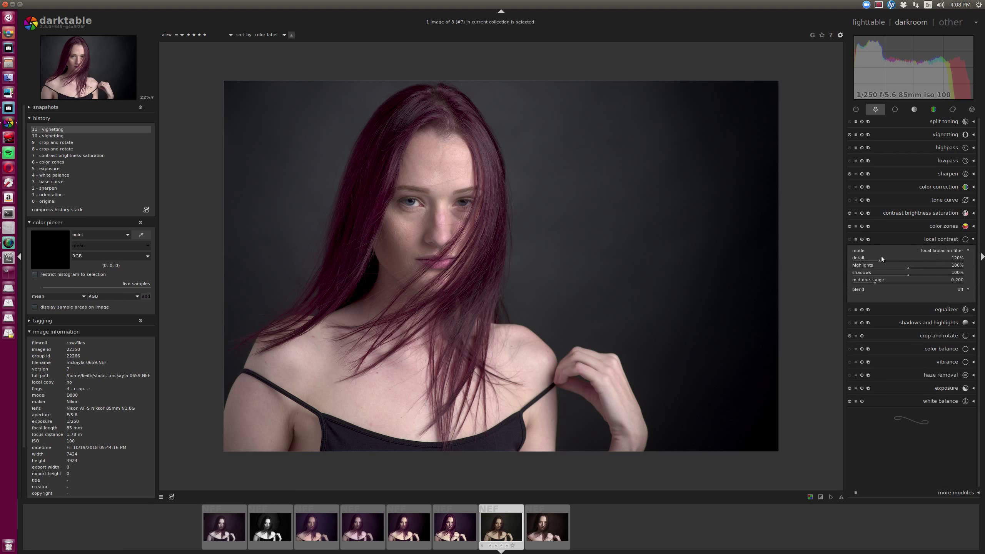
left_click_drag(878, 261, 865, 259)
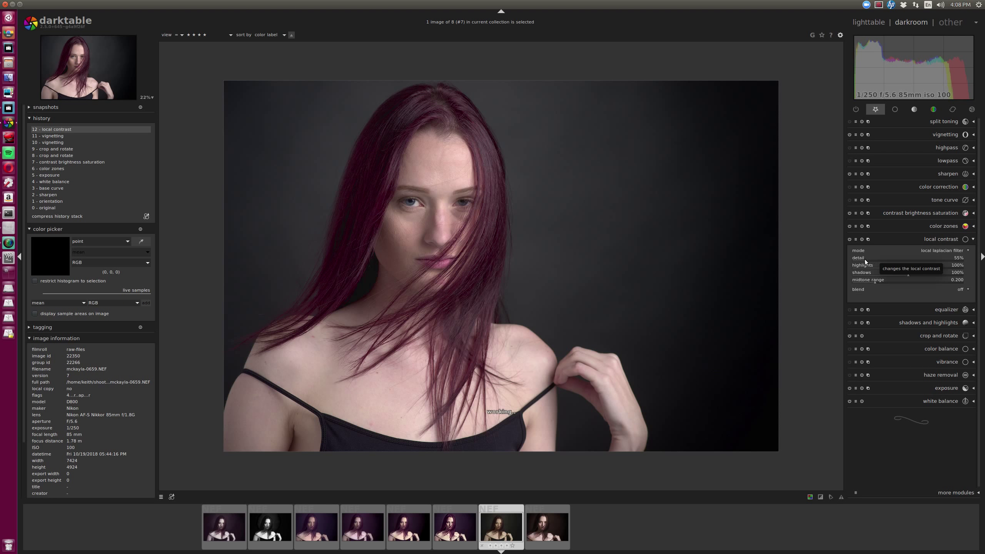
scroll(865, 259, "up", 3)
scroll(454, 212, "up", 5)
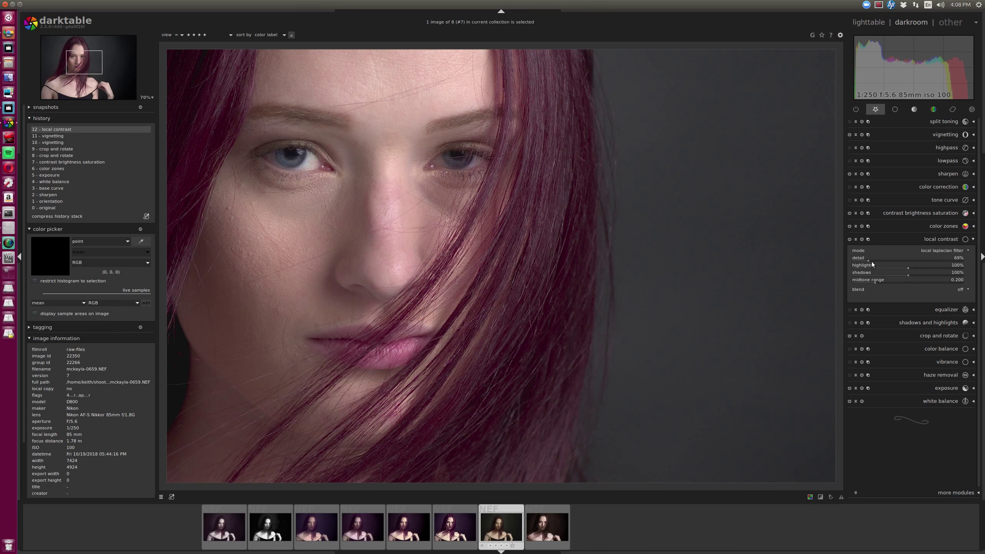
scroll(873, 263, "up", 4)
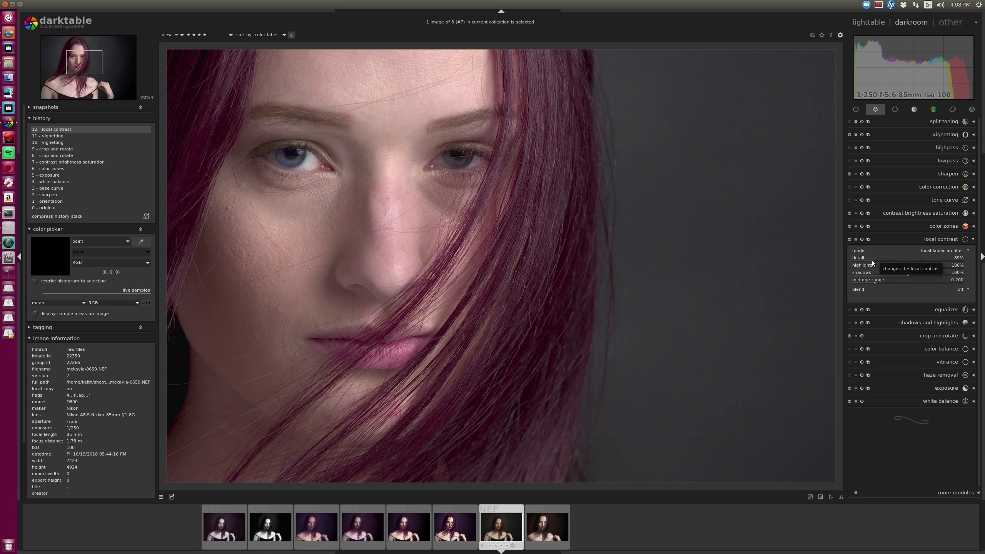
scroll(872, 263, "down", 2)
scroll(870, 262, "down", 1)
scroll(871, 262, "up", 3)
- Compare the portrait with local contrast off and on, and reduce its detail to 71%
left_click(849, 239)
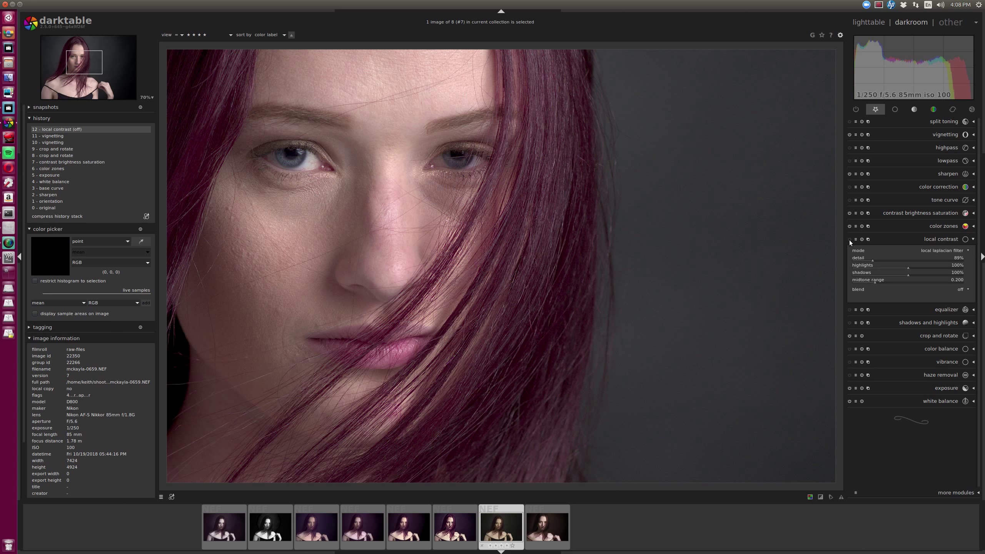
left_click(849, 238)
left_click_drag(873, 263, 865, 263)
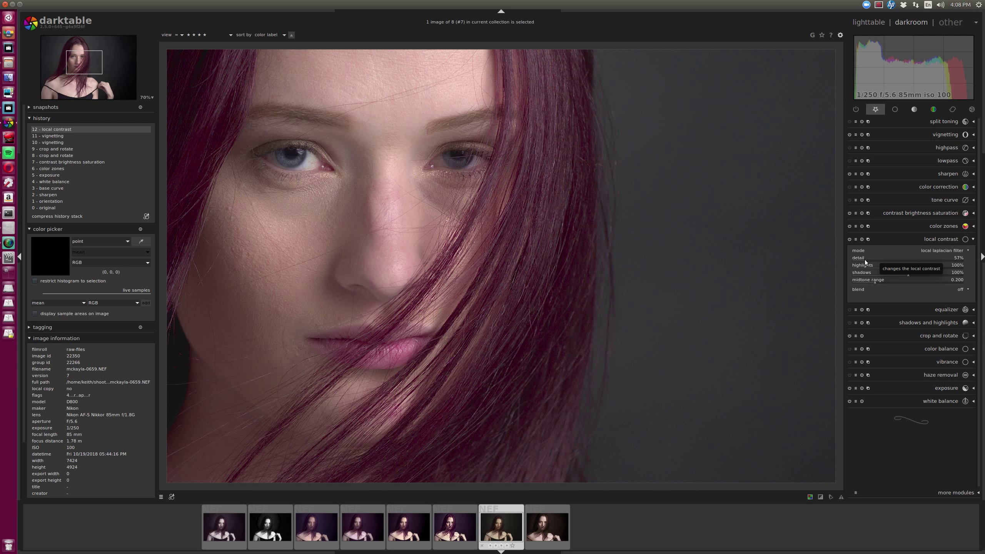
scroll(864, 260, "up", 5)
scroll(547, 337, "down", 2)
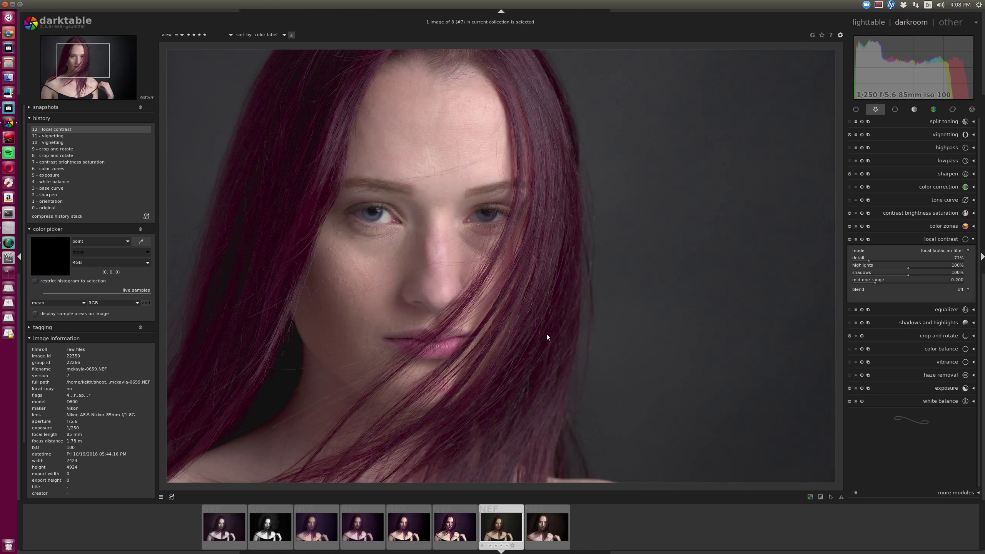
- Inspect the face, hair and shoulders with local contrast off and on, up close and in full view
left_click_drag(547, 335, 563, 260)
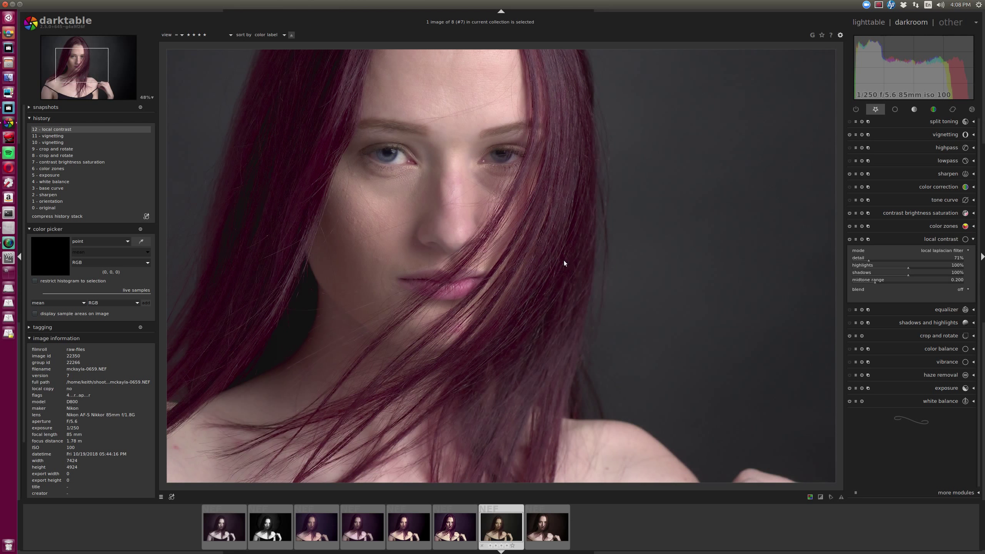
left_click(849, 239)
left_click(849, 239)
left_click(849, 239)
left_click(849, 239)
scroll(597, 340, "down", 1)
scroll(640, 321, "down", 1)
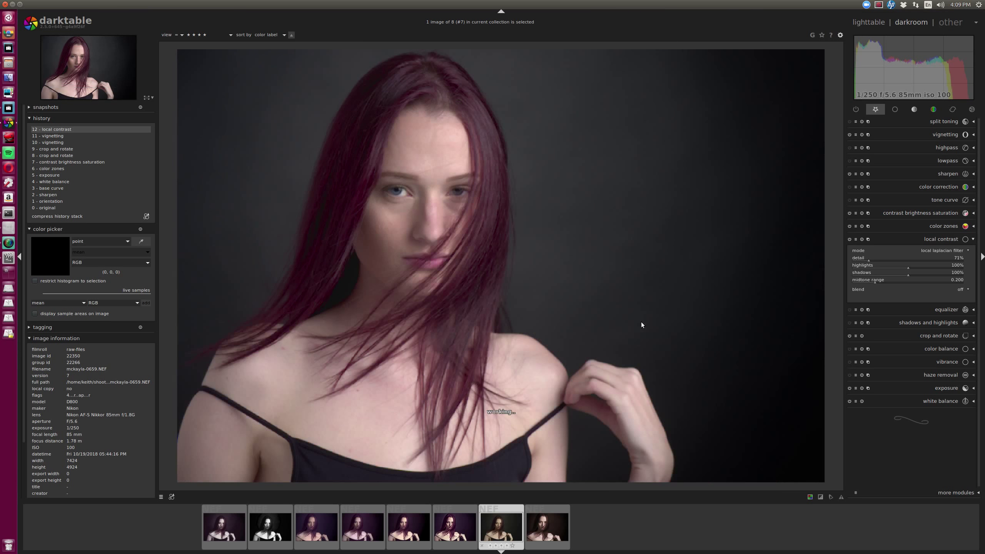
- Enable the lowpass module with gaussian softening and blend it uniformly in softlight mode
left_click(935, 160)
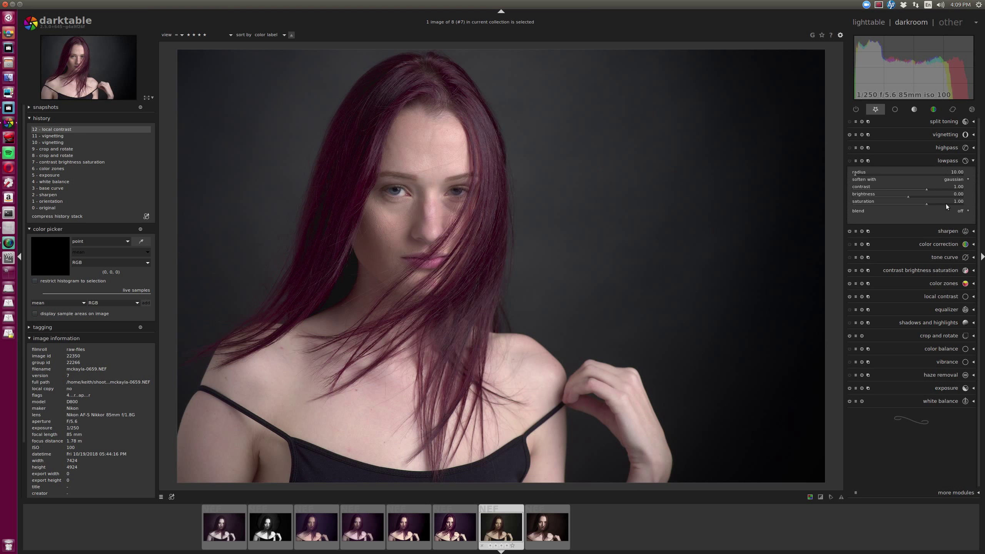
left_click(849, 160)
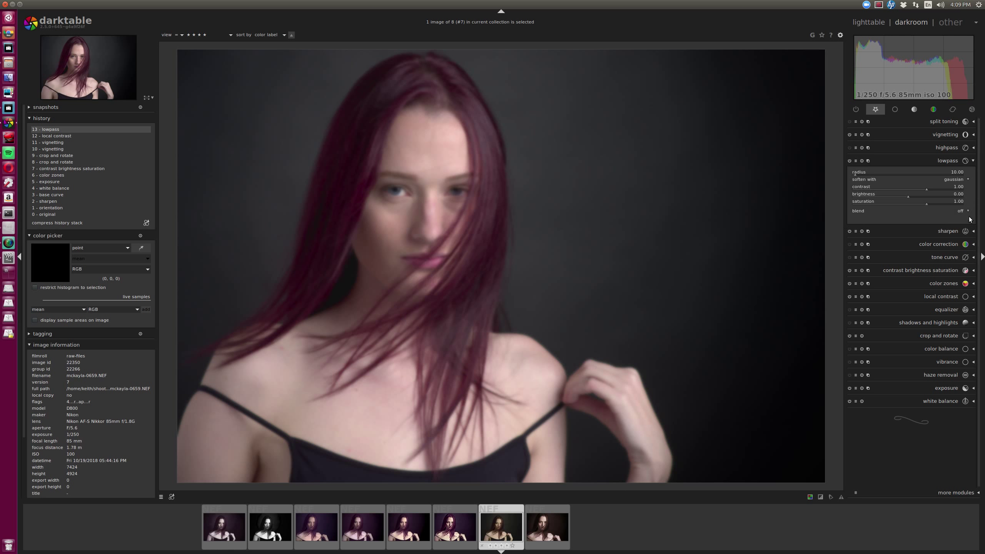
left_click(963, 181)
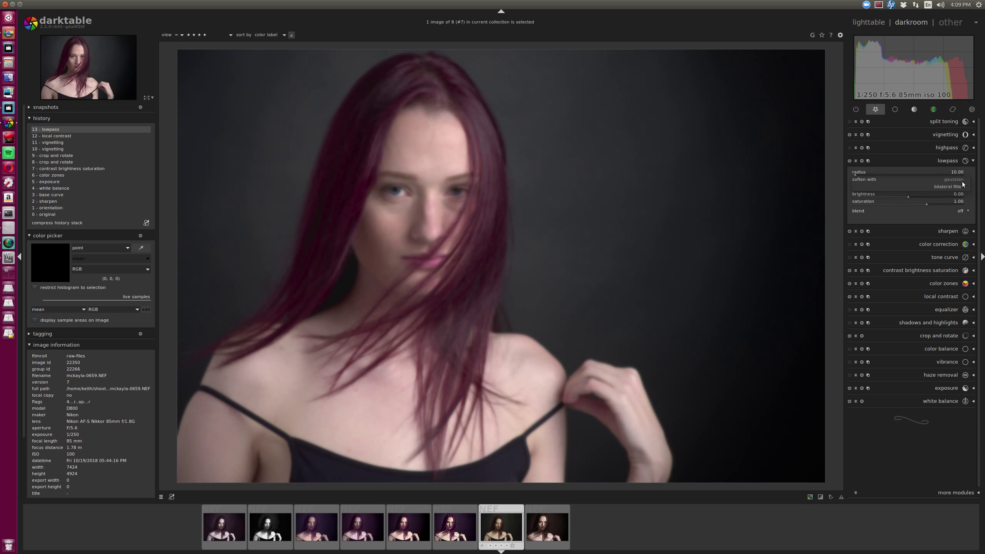
left_click(961, 180)
left_click(964, 214)
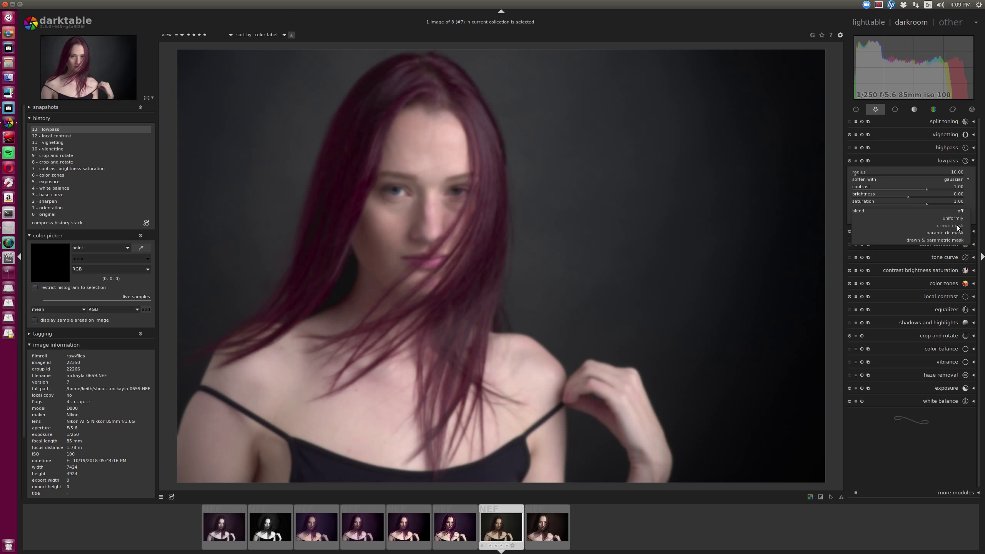
left_click(953, 218)
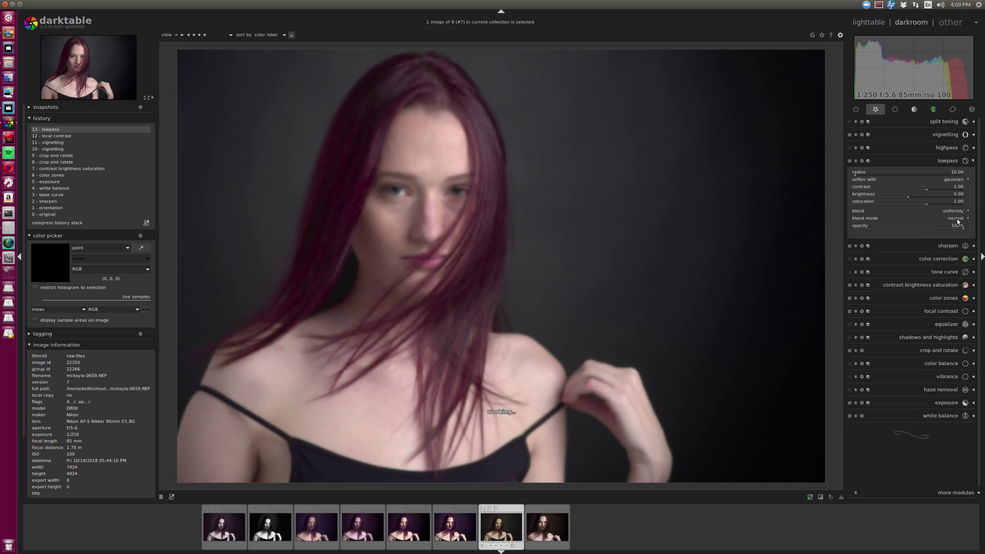
left_click(962, 218)
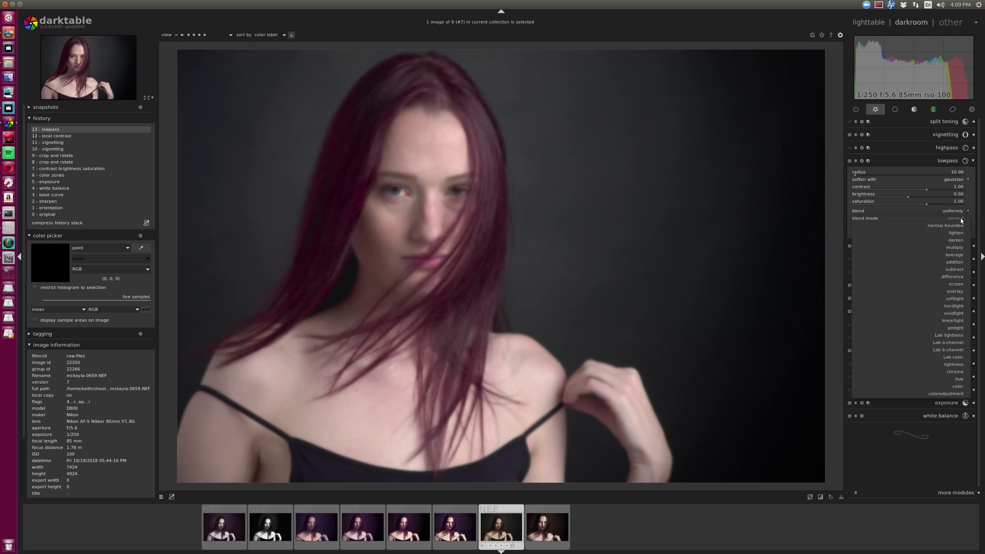
left_click(954, 298)
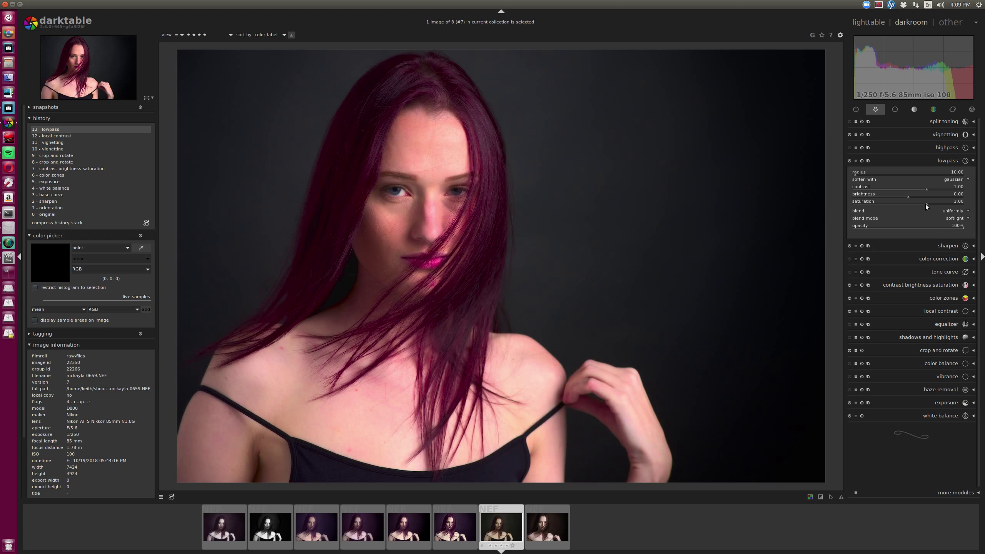
- Lower the lowpass saturation to 0.02 and compare the portrait with the lowpass effect off and on
left_click_drag(925, 204, 914, 206)
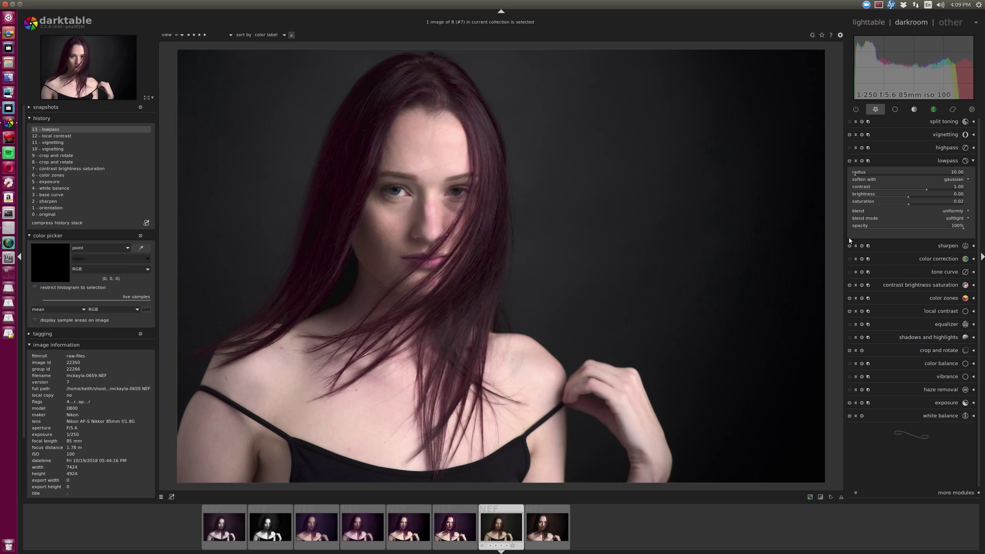
left_click(848, 160)
left_click(849, 160)
left_click(849, 159)
left_click(849, 159)
- Try a lowpass contrast of 0.68 with a radius of about 461, comparing the portrait with the effect off and on
left_click_drag(927, 189, 920, 187)
left_click_drag(853, 175, 935, 174)
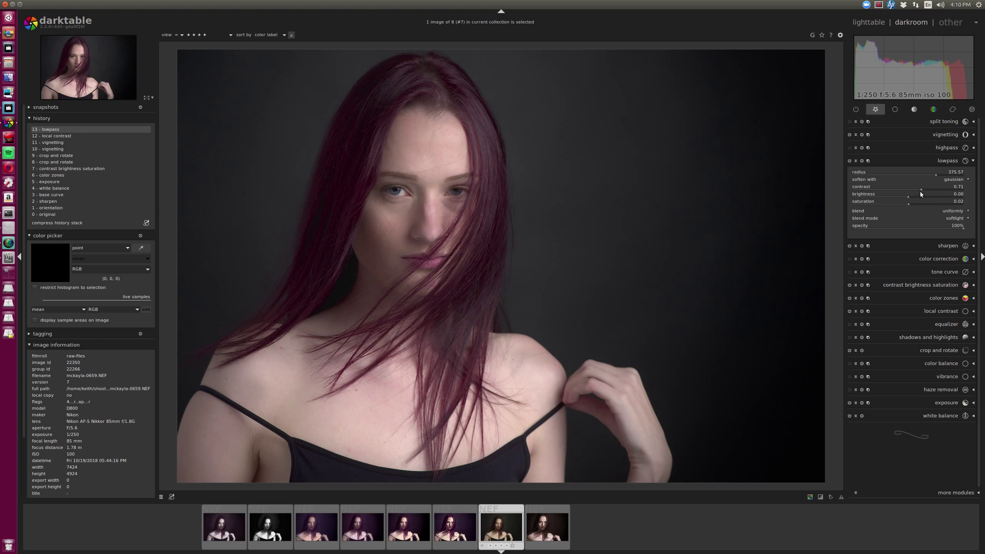
left_click_drag(922, 190, 914, 190)
left_click_drag(935, 174, 943, 171)
scroll(947, 173, "up", 1)
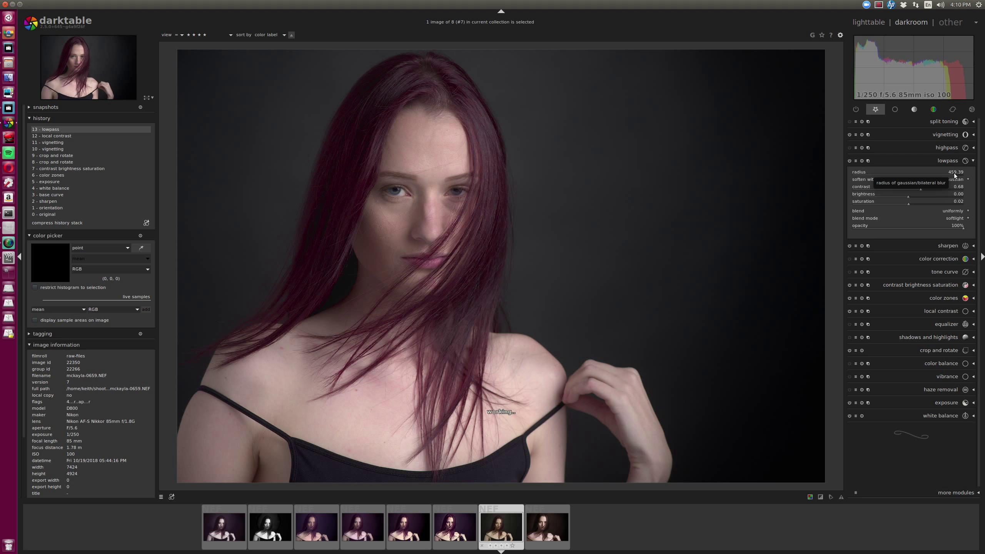
scroll(954, 174, "up", 1)
scroll(584, 326, "down", 1)
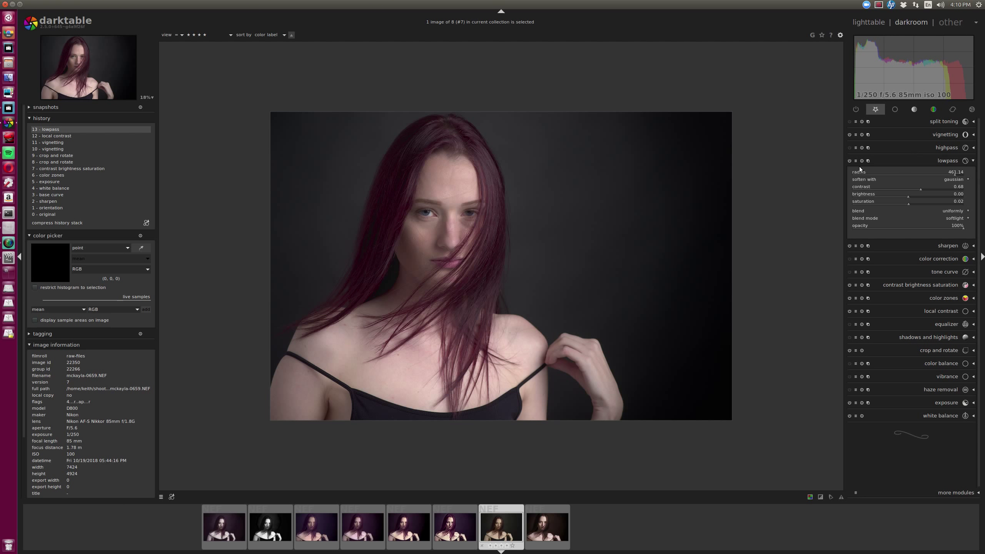
left_click(848, 160)
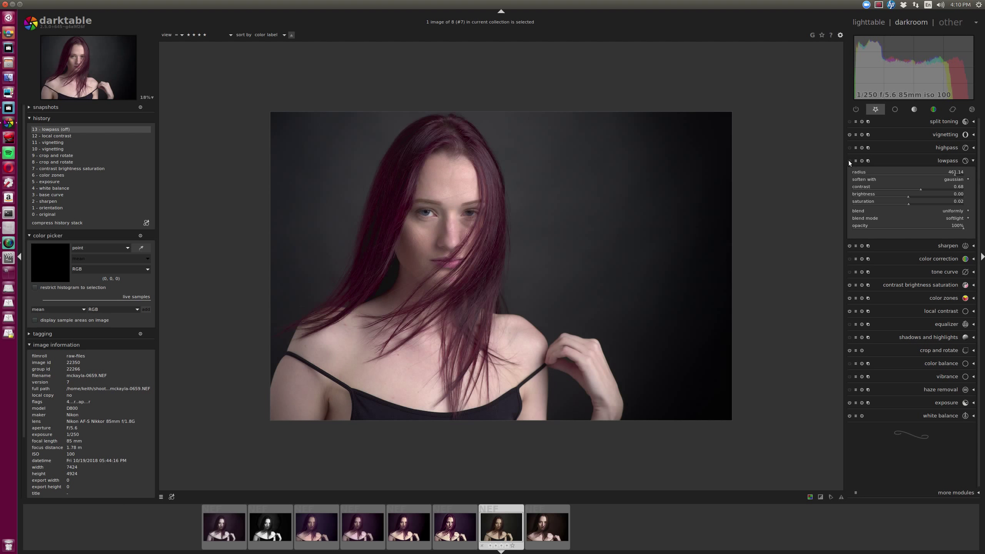
left_click(847, 160)
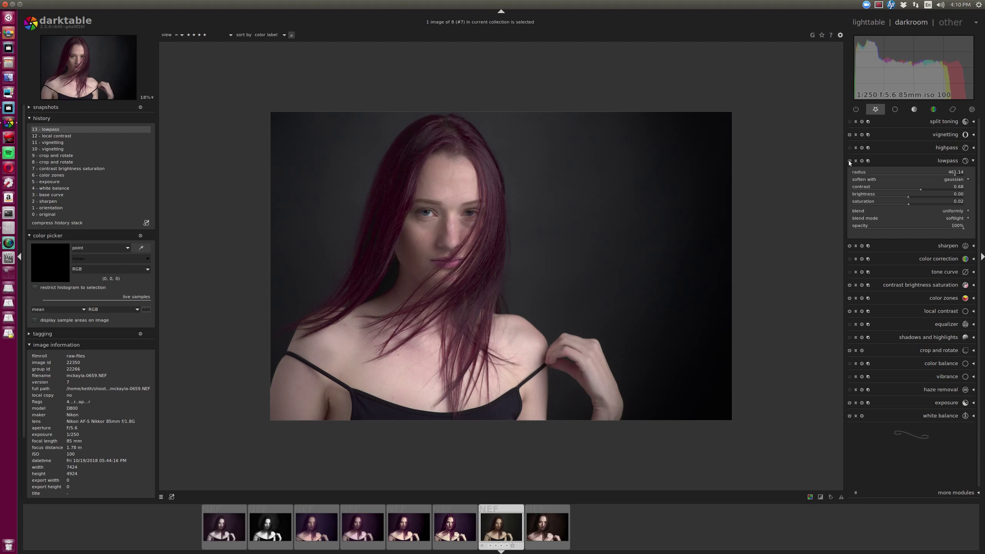
left_click(847, 160)
left_click(848, 160)
- Set the lowpass saturation to 0 and its contrast to 0.69 after trying the extreme contrast of 3.00
left_click_drag(920, 189, 963, 189)
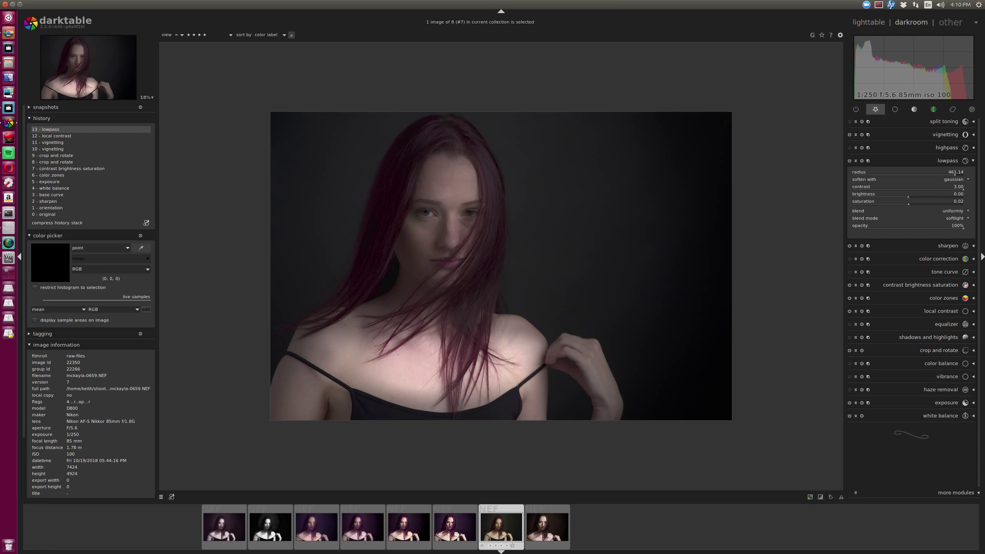
left_click(915, 190)
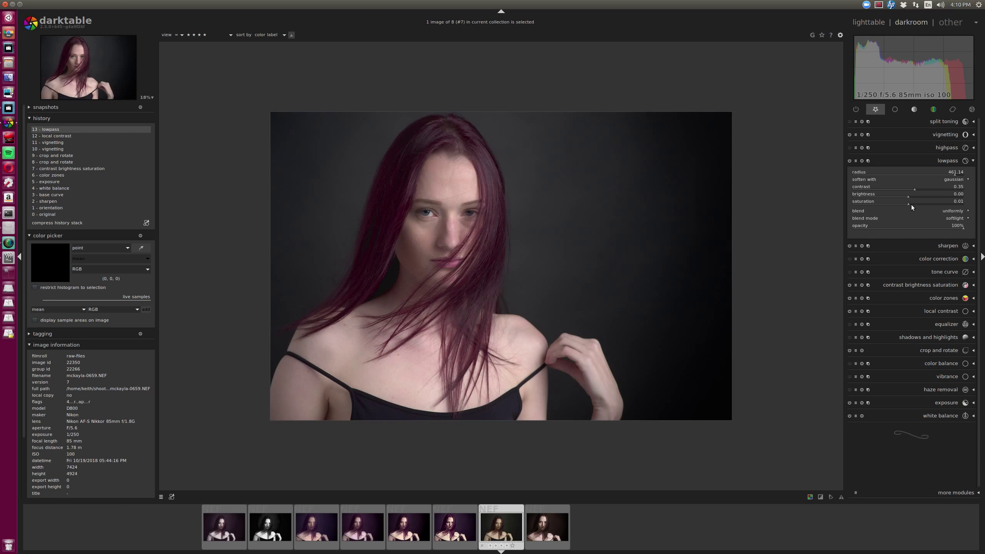
right_click(911, 207)
type("0")
key("Return")
scroll(922, 190, "up", 8)
scroll(922, 190, "up", 4)
scroll(922, 187, "up", 3)
scroll(926, 190, "up", 3)
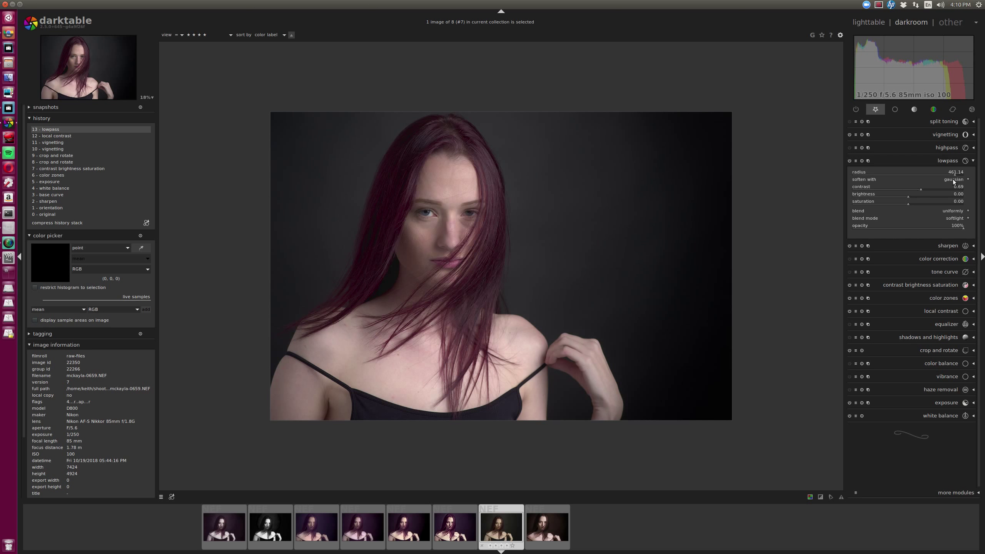
- Reduce the lowpass radius to about 68 and set its contrast to 0.71
left_click(931, 174)
left_click(920, 172)
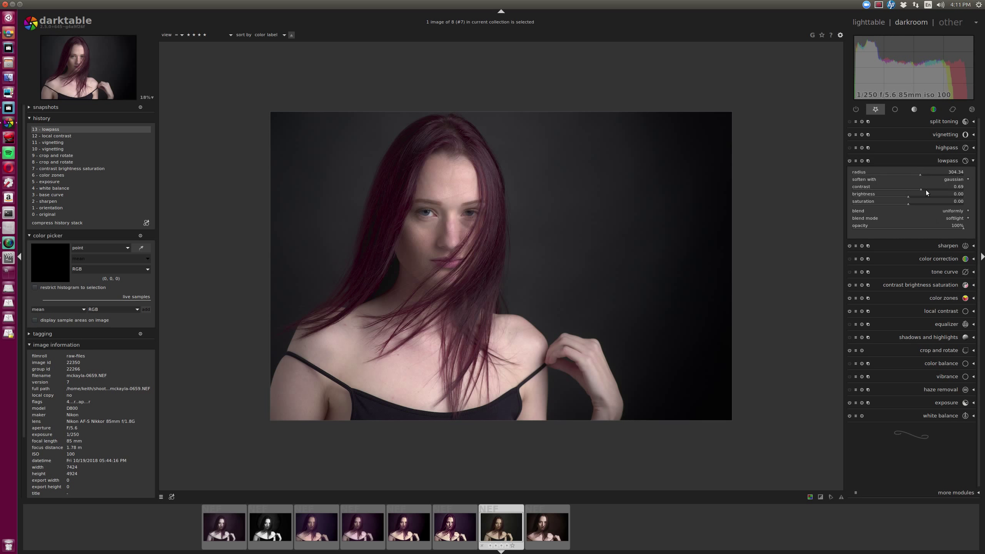
scroll(926, 189, "down", 3)
left_click_drag(920, 174, 866, 172)
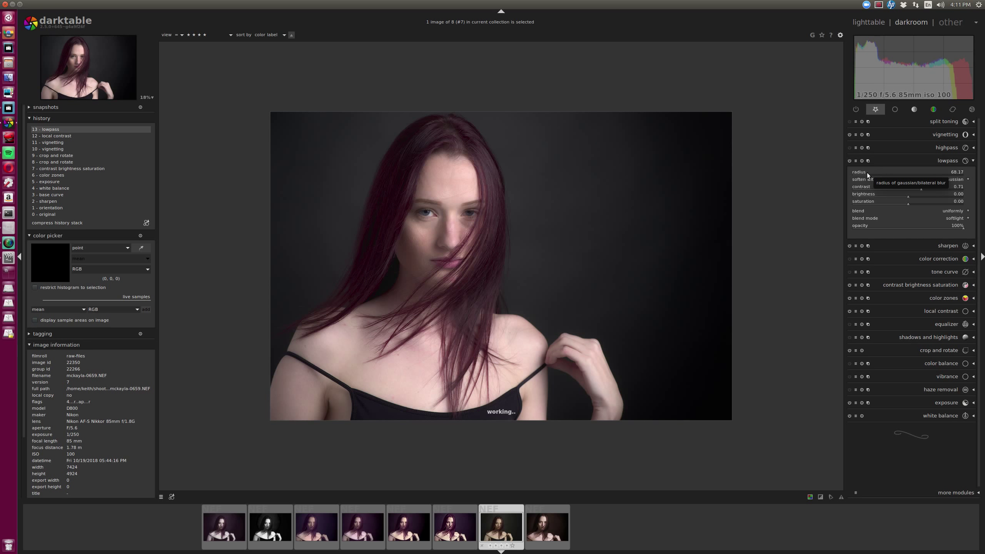
- Switch to the web browser, search for "sean archer" in a new tab and browse the image results
key("alt+Tab")
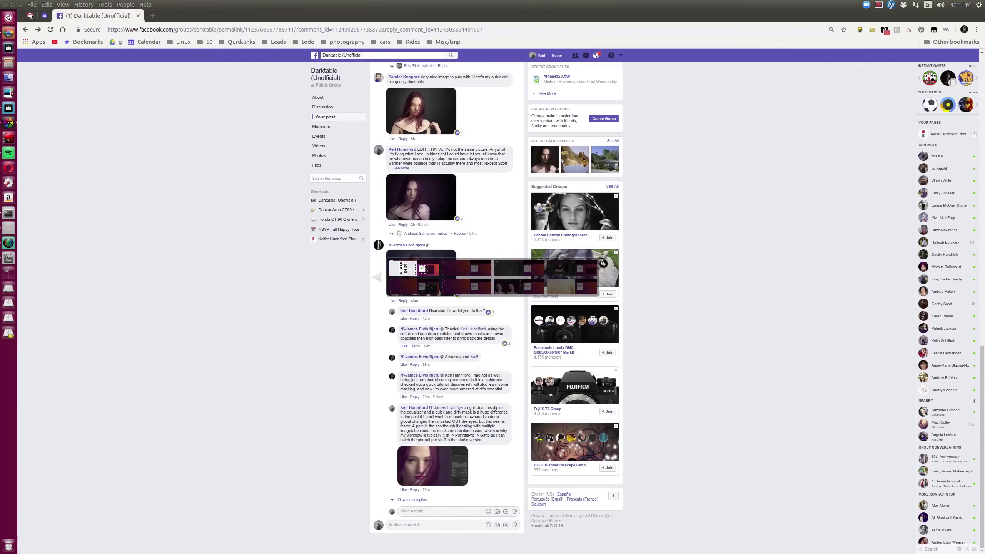
key("ctrl+t")
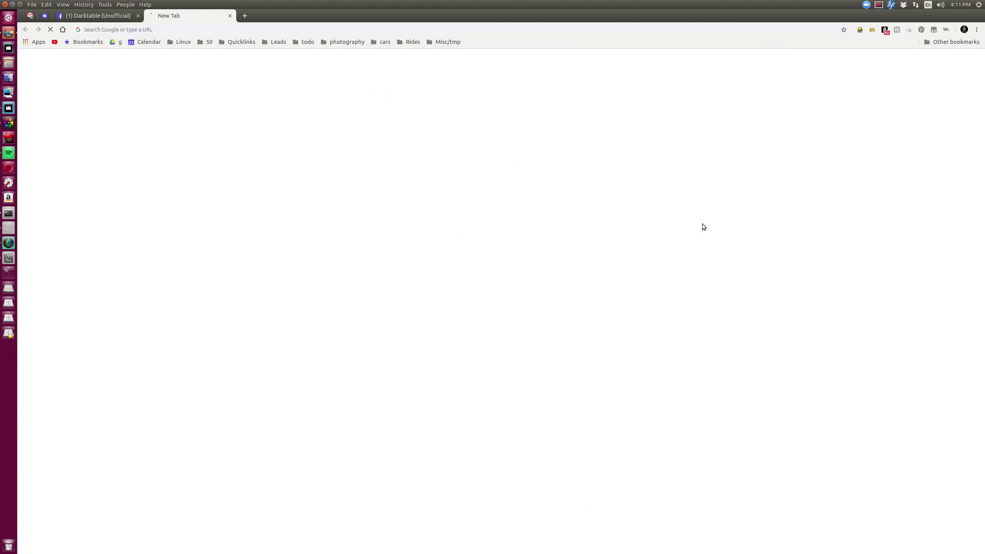
type("searn")
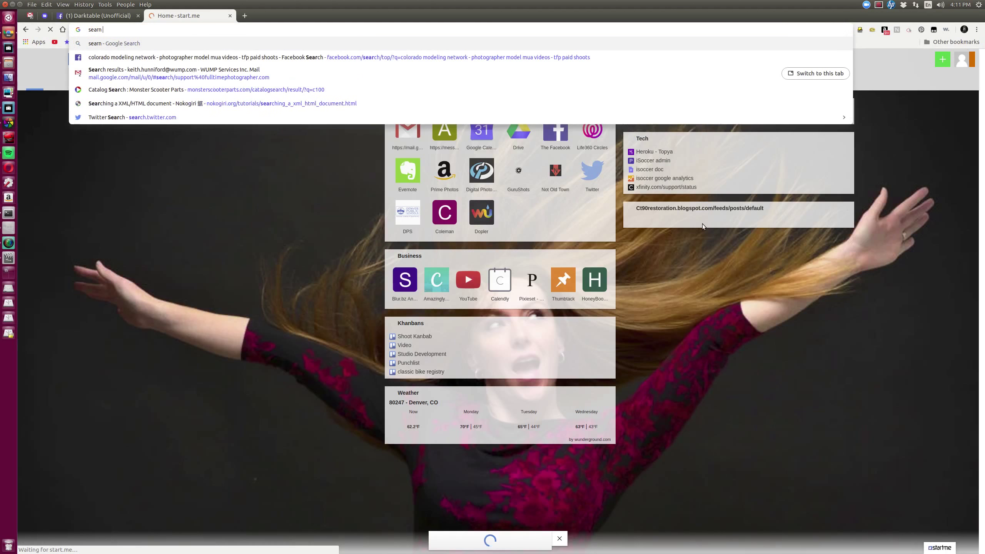
key("BackSpace")
key("BackSpace")
type("n arch")
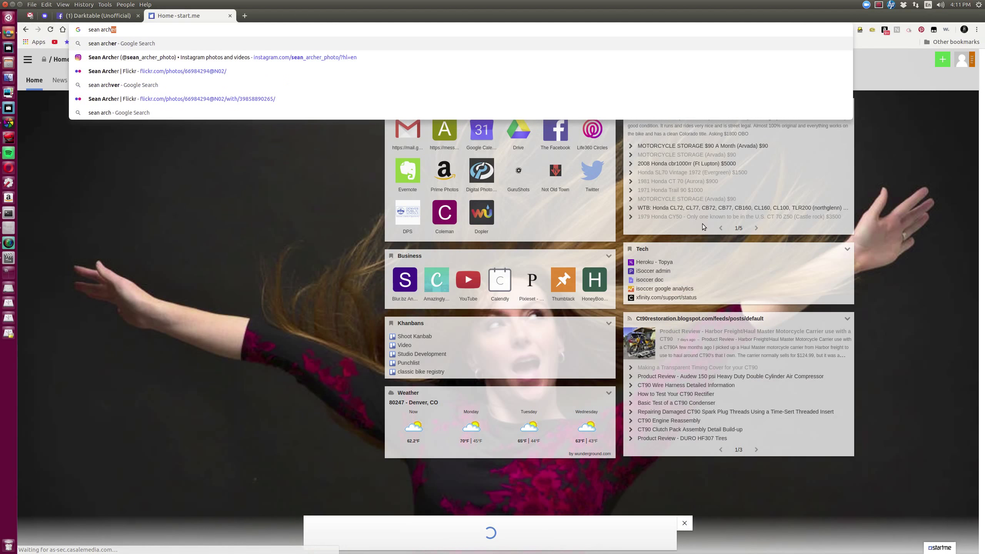
key("Return")
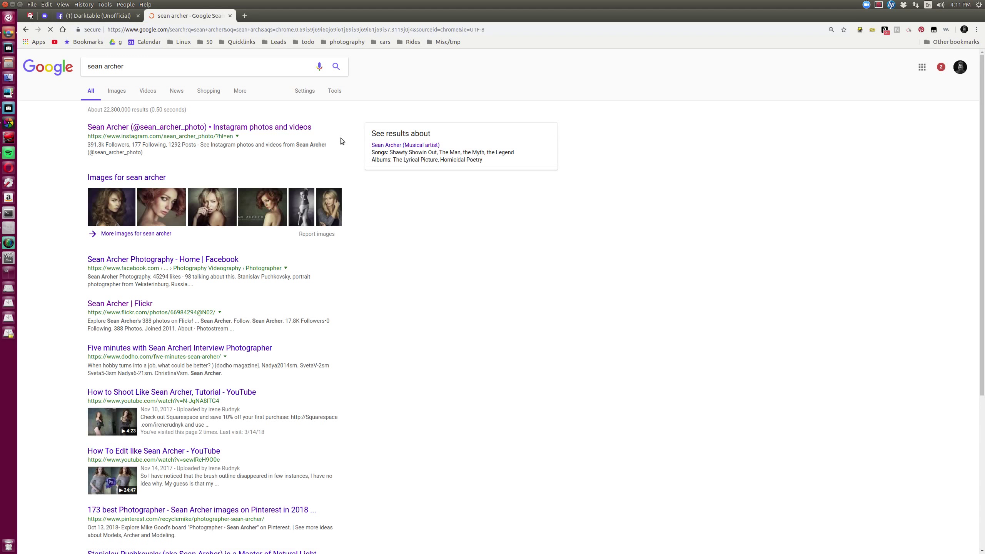
left_click(121, 185)
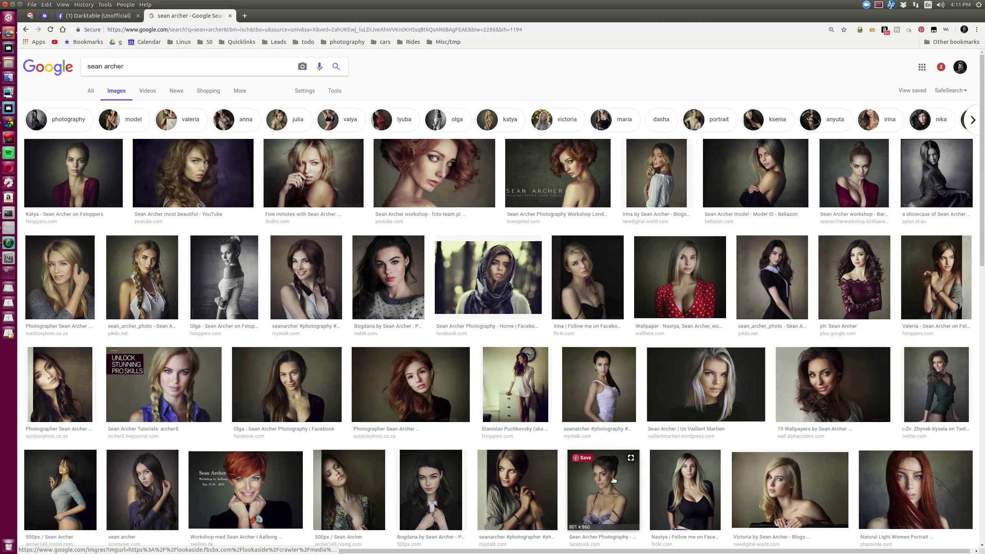
mouse_move(521, 367)
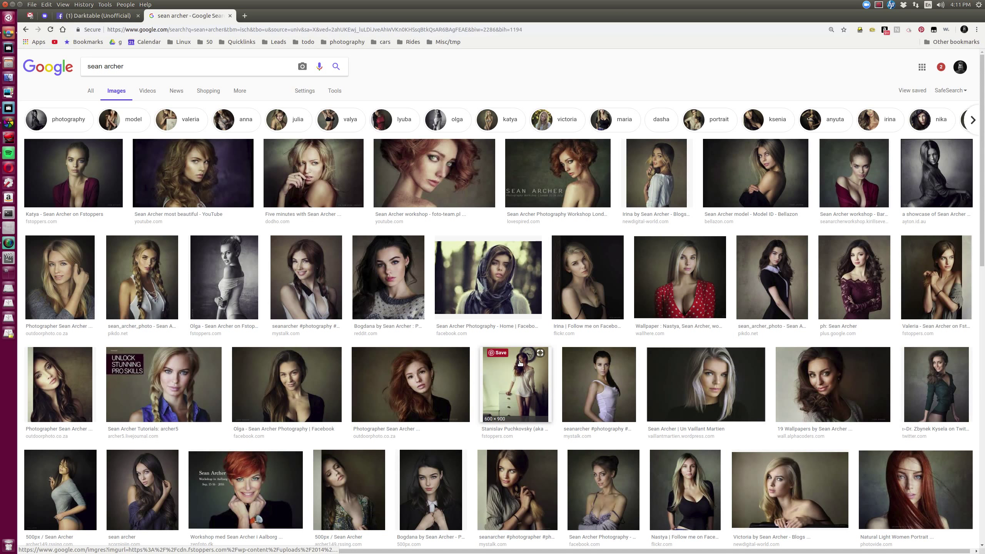
scroll(515, 387, "down", 5)
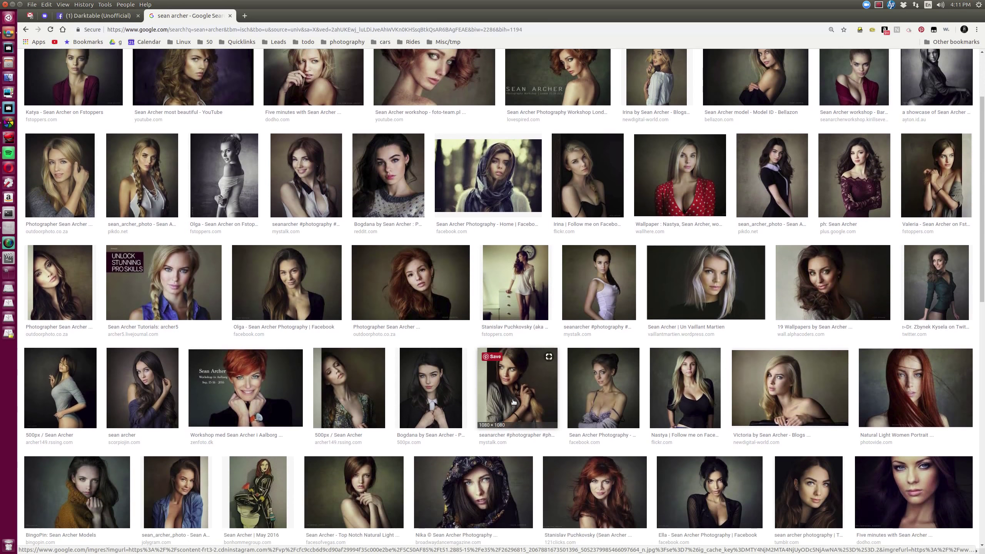
- Examine the Sean Archer image results for the lighting, skin tones and contrast of the portraits
scroll(636, 411, "down", 2)
mouse_move(898, 365)
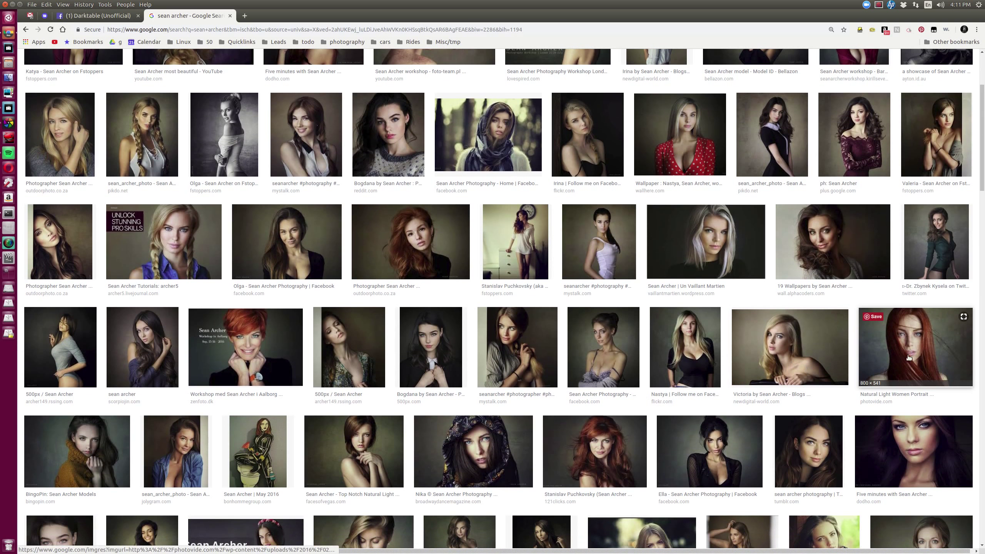
key("ctrl+minus")
key("ctrl+minus")
key("ctrl+minus")
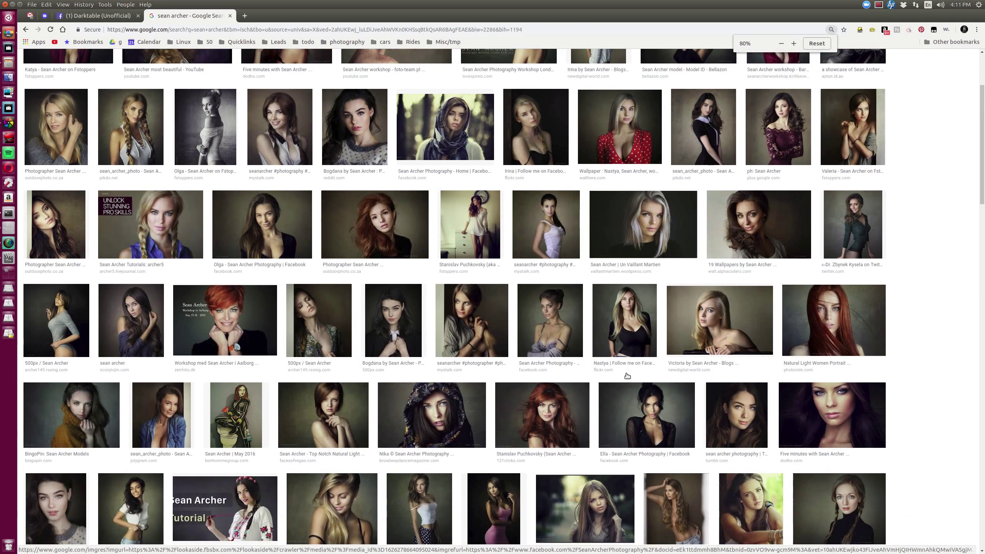
key("ctrl+plus")
key("ctrl+plus")
key("ctrl+plus")
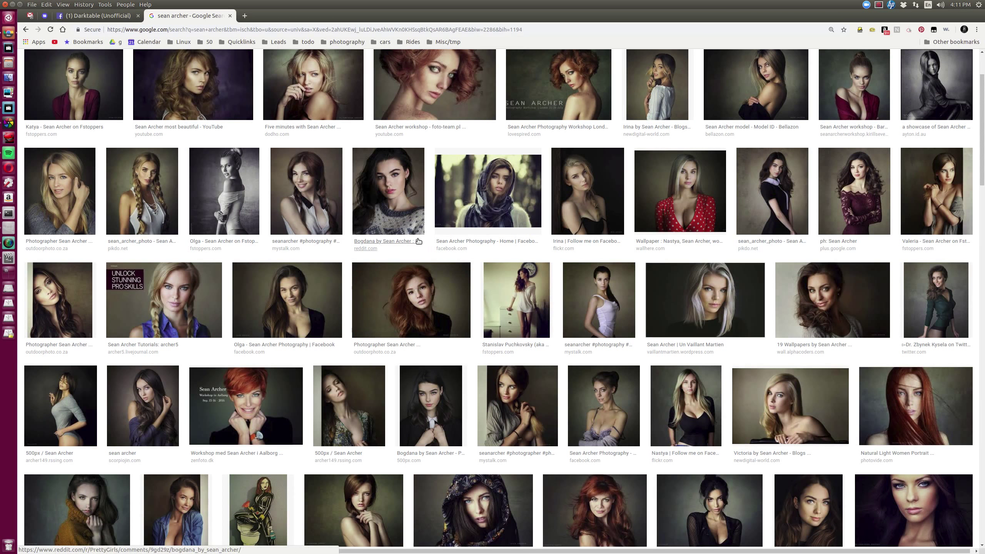
scroll(504, 200, "up", 2)
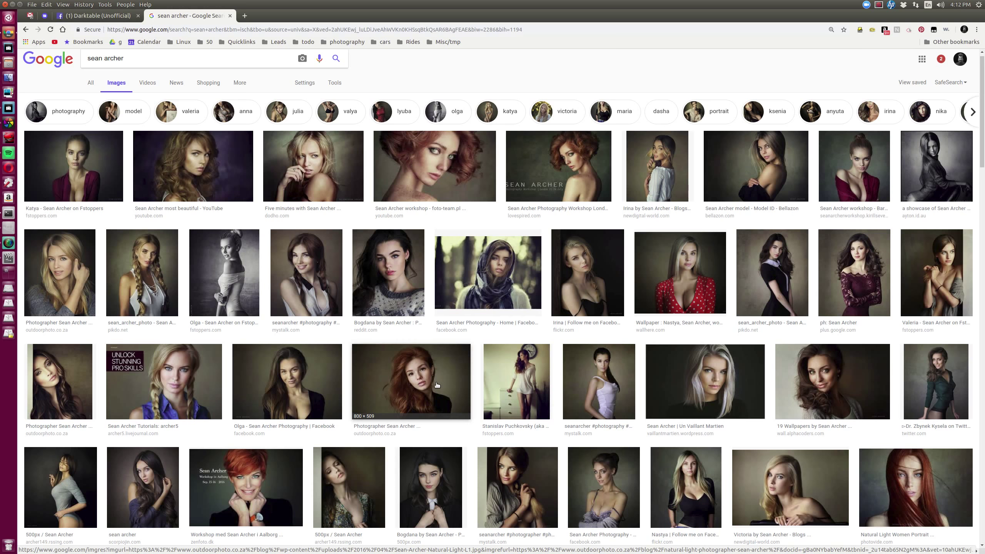
scroll(436, 385, "down", 4)
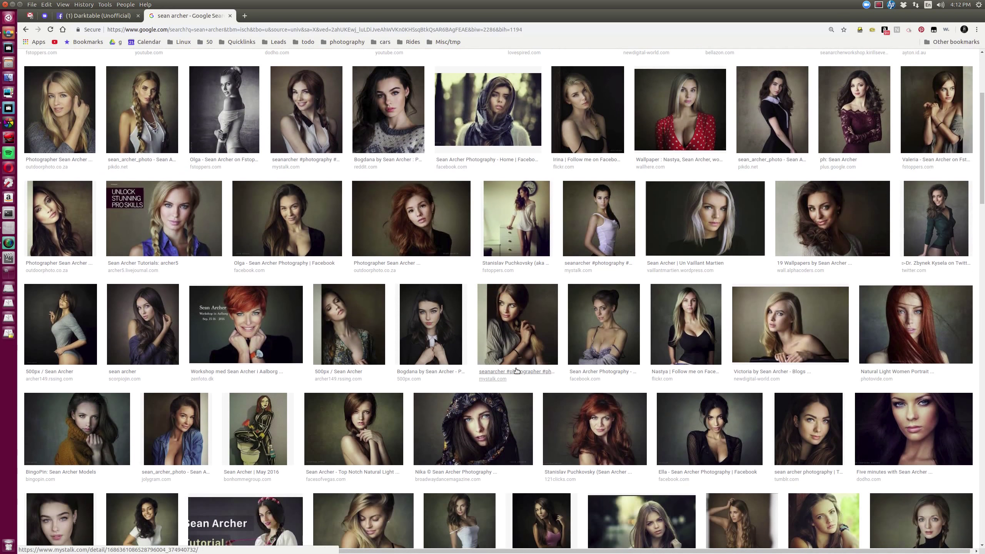
scroll(517, 370, "down", 3)
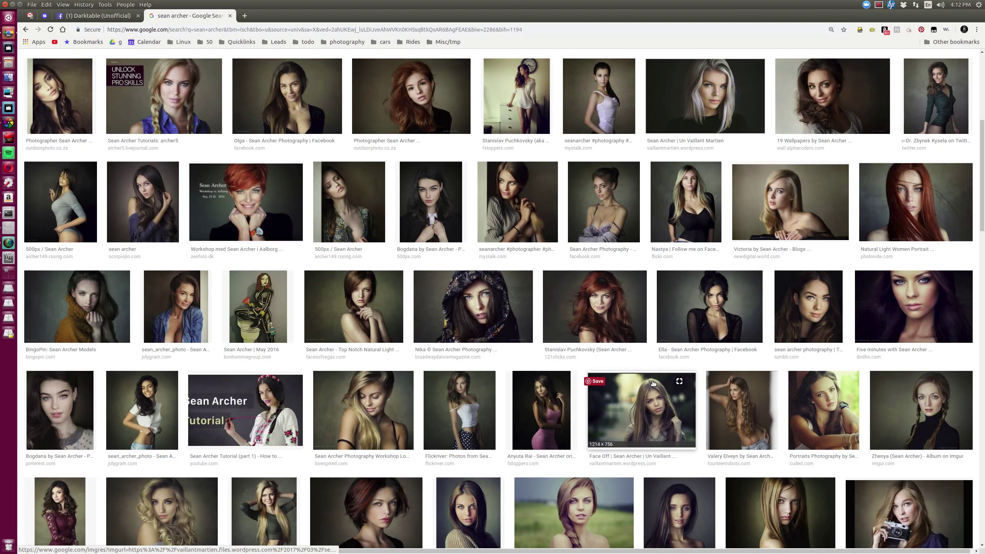
scroll(653, 383, "down", 2)
scroll(653, 383, "down", 5)
scroll(597, 298, "up", 8)
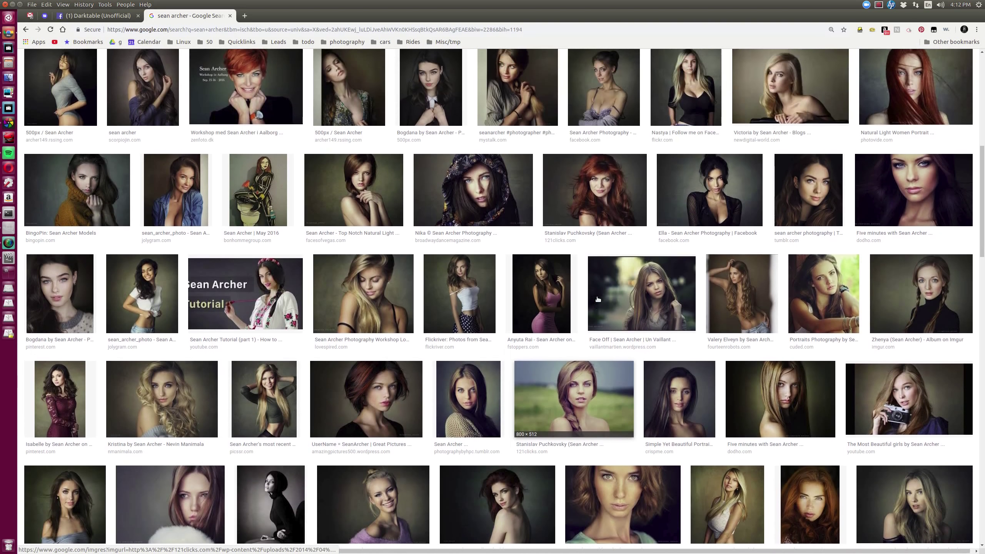
- Switch back to darktable, set the lowpass radius to about 19 and contrast to 0.84, and inspect the face up close
key("alt+Tab")
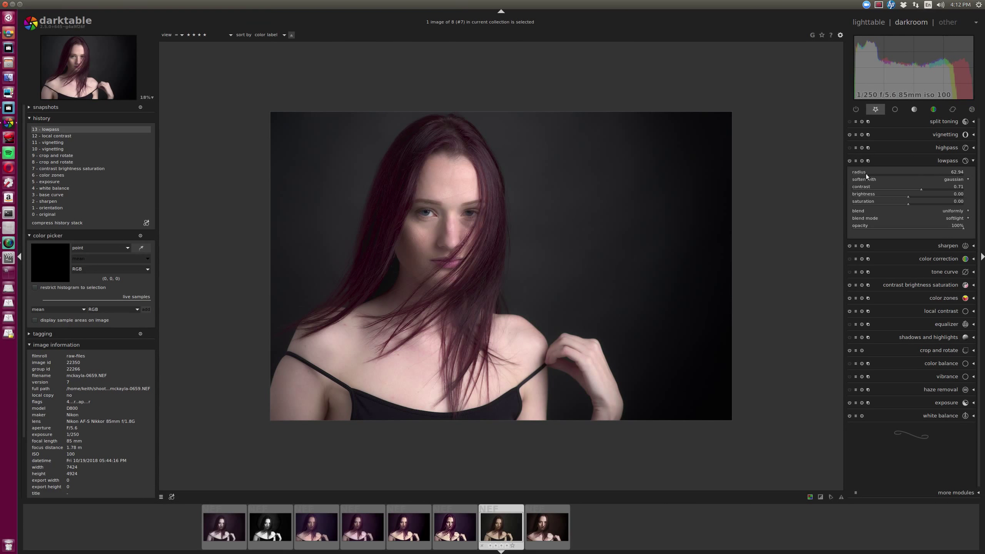
left_click_drag(865, 174, 858, 172)
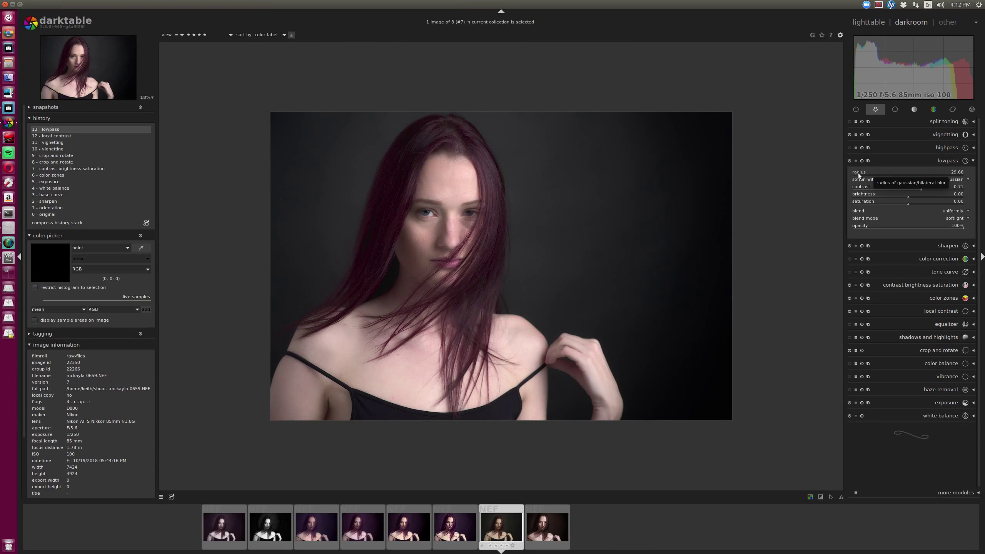
left_click_drag(857, 175, 857, 175)
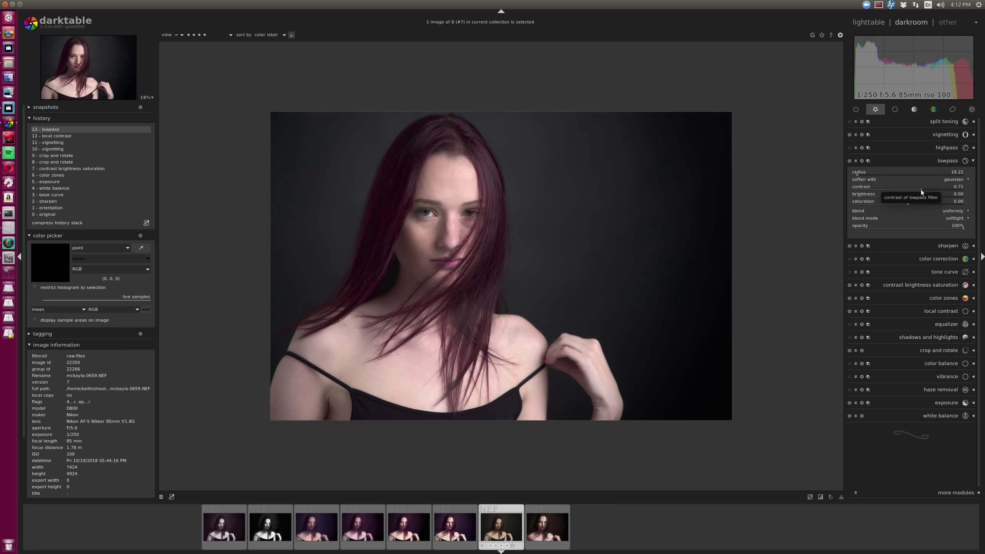
left_click_drag(921, 189, 923, 189)
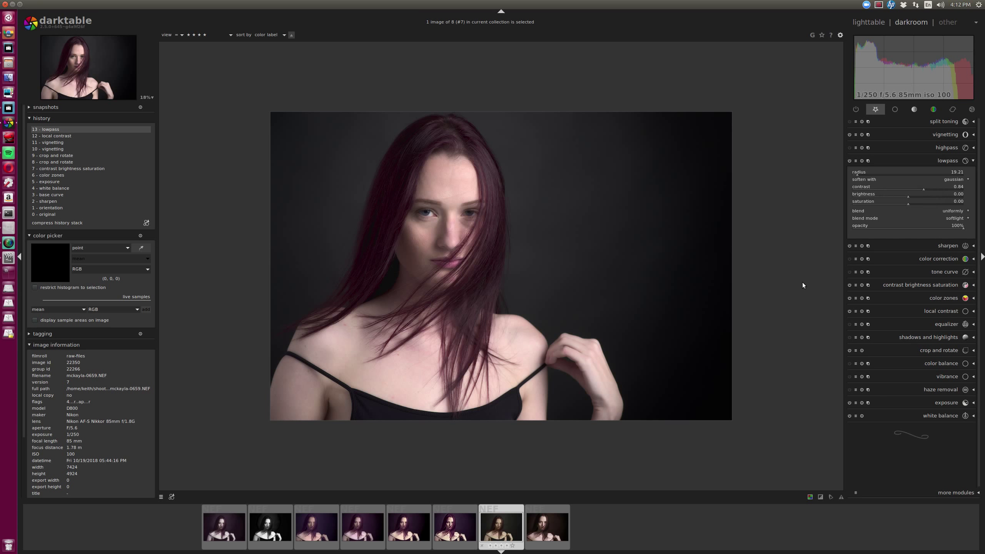
scroll(441, 216, "up", 5)
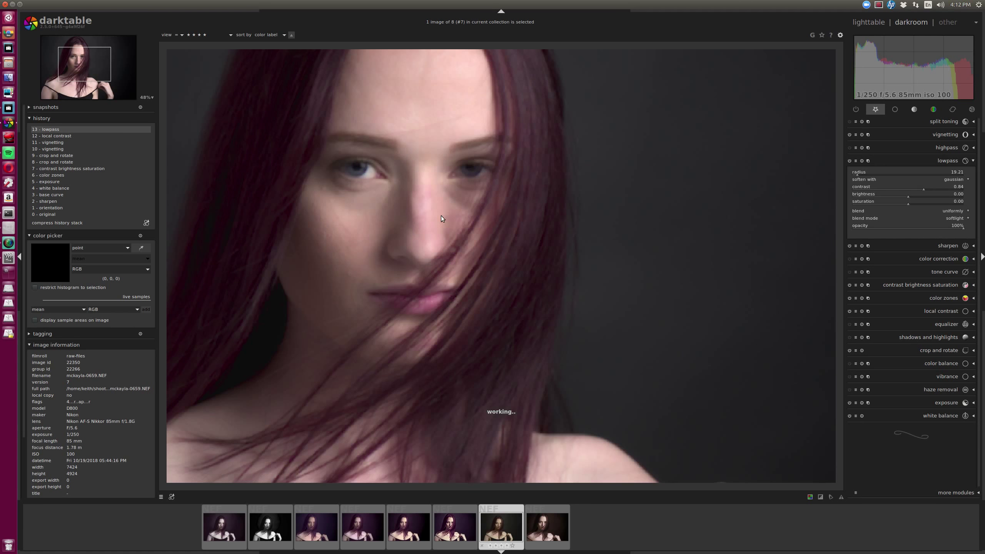
scroll(441, 216, "down", 5)
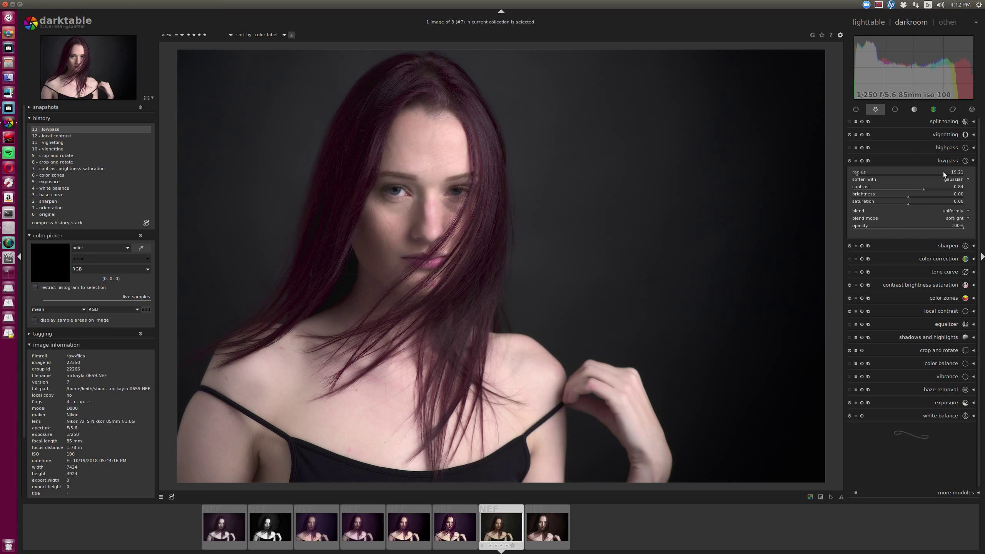
- Raise the local contrast detail to 95% and check the result on the face
left_click(936, 309)
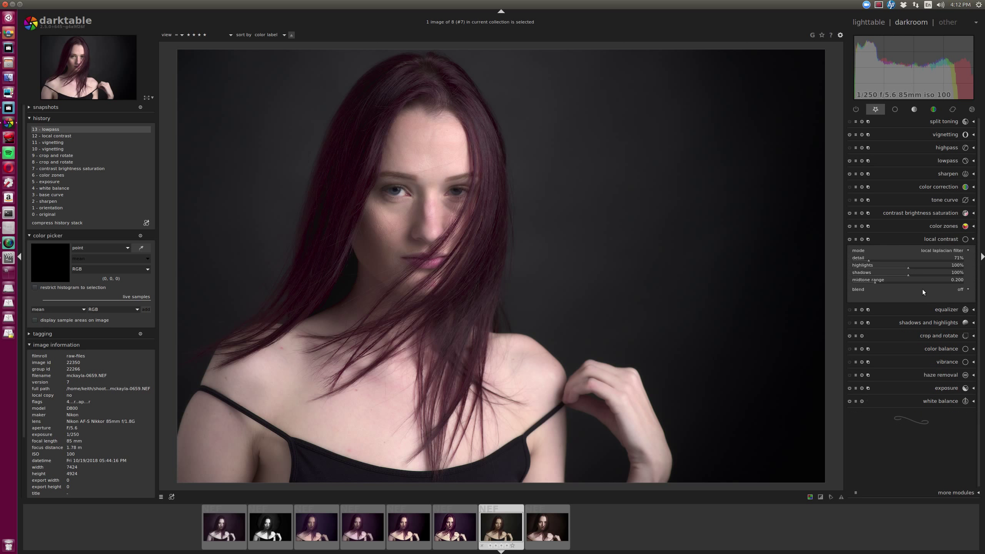
scroll(880, 259, "up", 2)
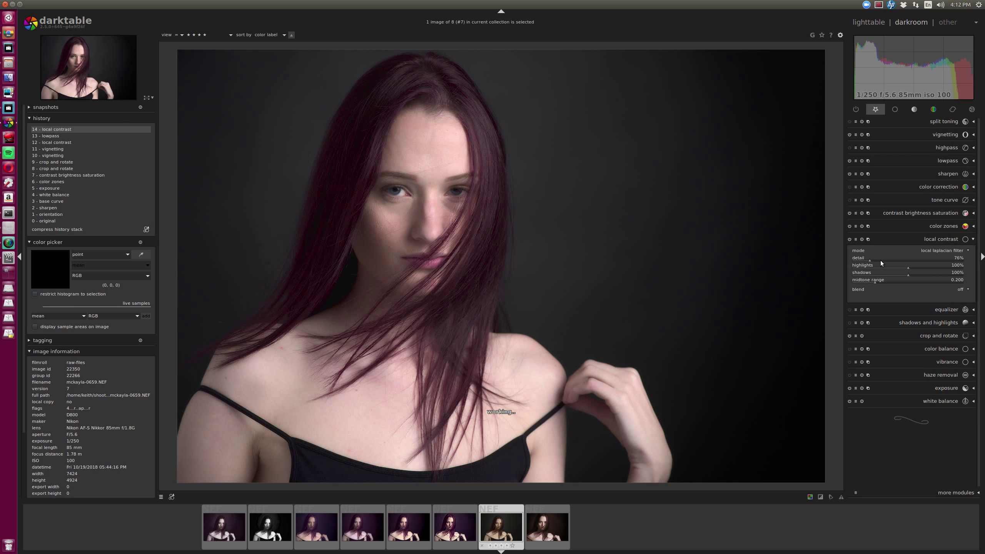
scroll(884, 261, "up", 3)
scroll(884, 260, "up", 1)
scroll(462, 224, "up", 3)
scroll(426, 213, "up", 3)
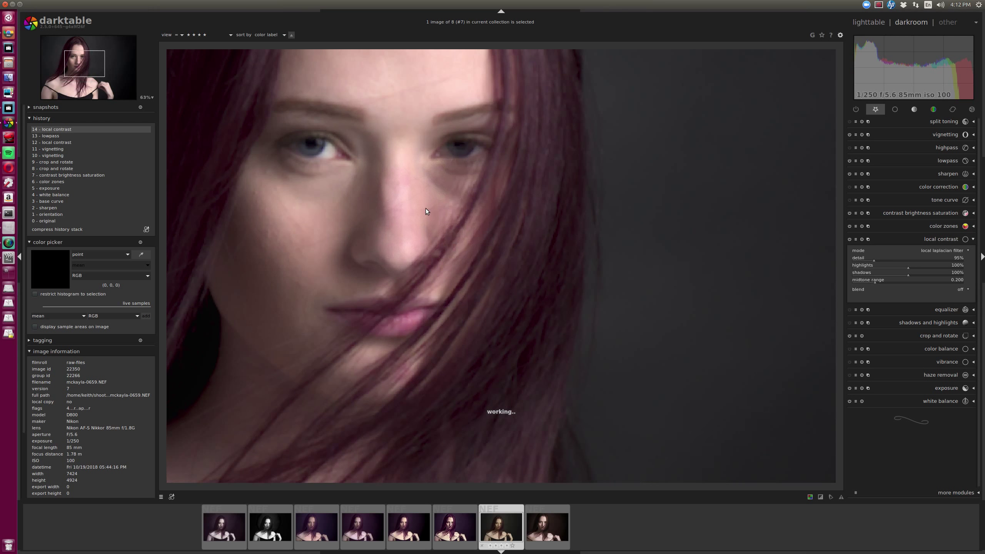
scroll(486, 233, "down", 5)
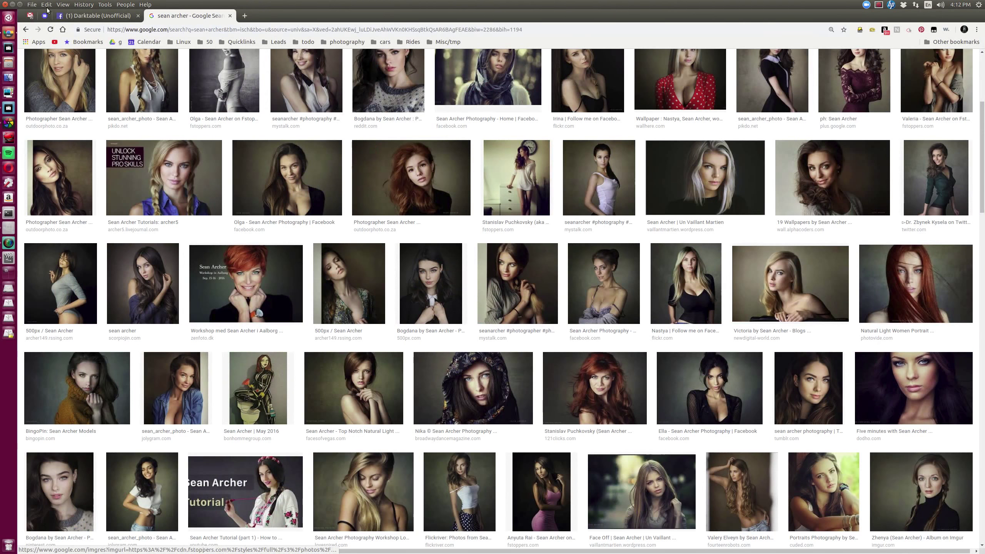
- Review the skin retouching comments on the Darktable (Unofficial) Facebook post in the browser, and return to darktable
left_click(80, 15)
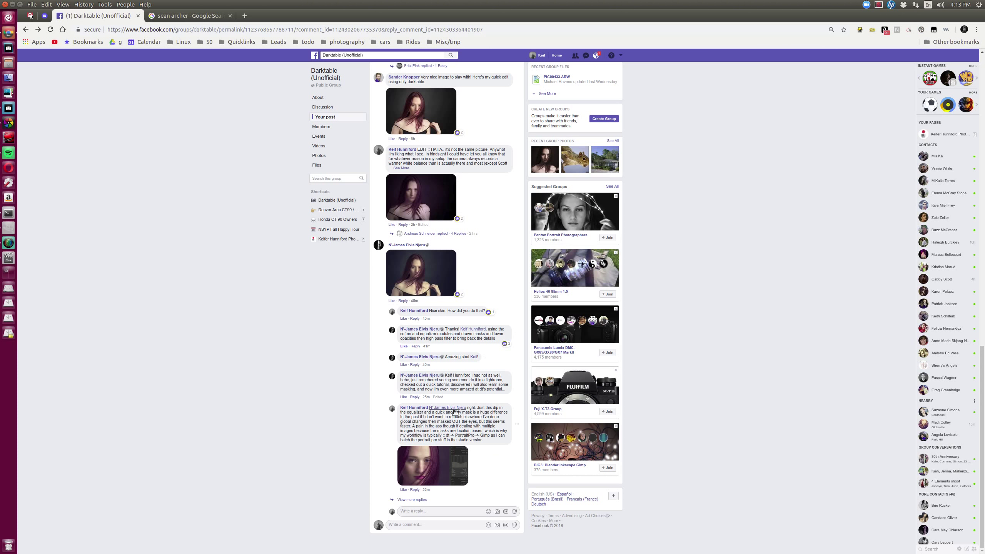
mouse_move(448, 409)
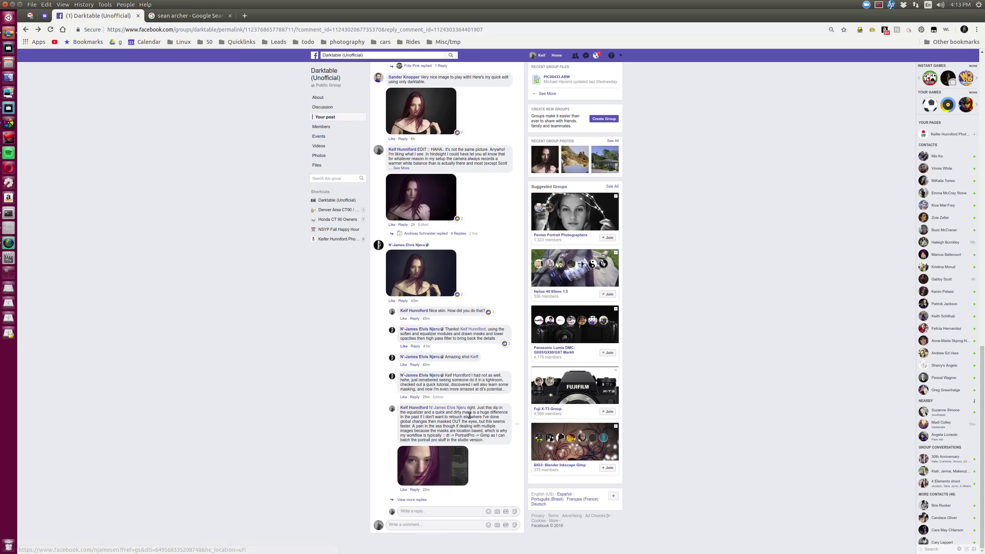
key("alt+Tab")
key("alt+Tab")
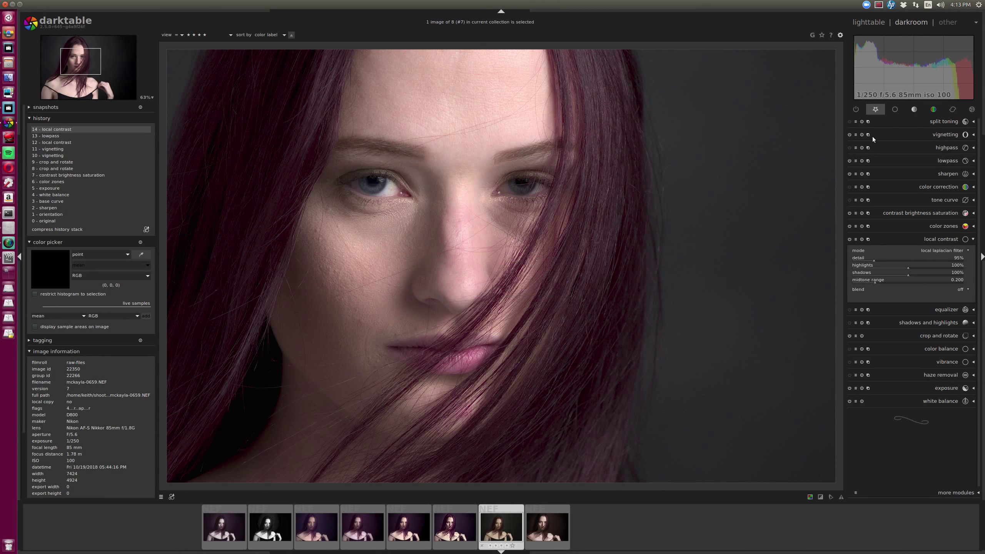
- Lower the equalizer's luma curve moderately toward smooth in the medium-fine detail range to soften the skin
left_click(940, 309)
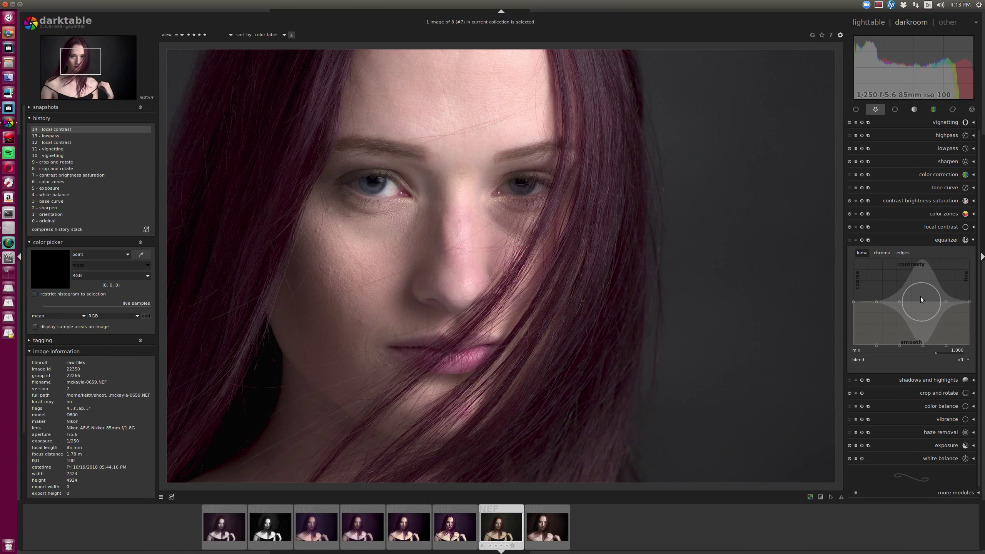
left_click_drag(923, 302, 920, 317)
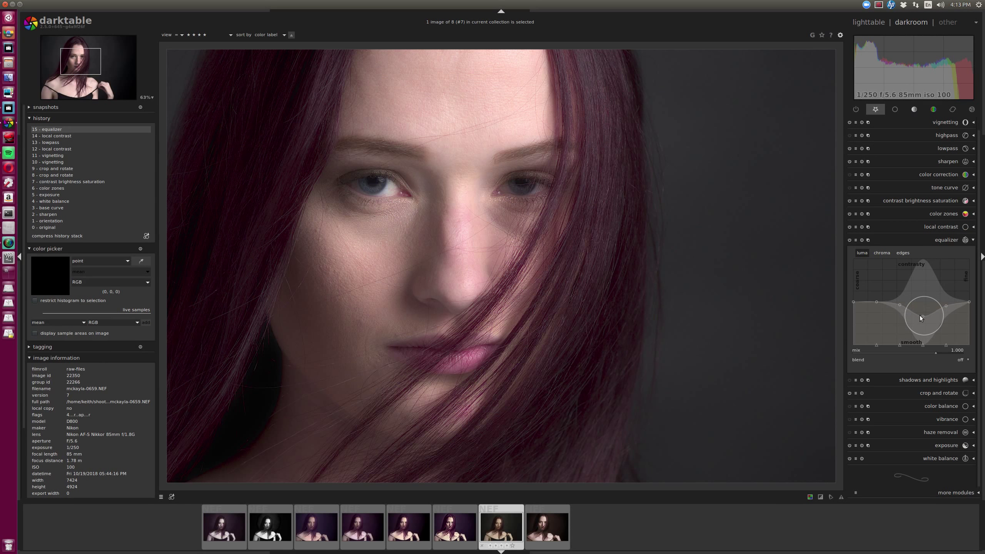
left_click(899, 305)
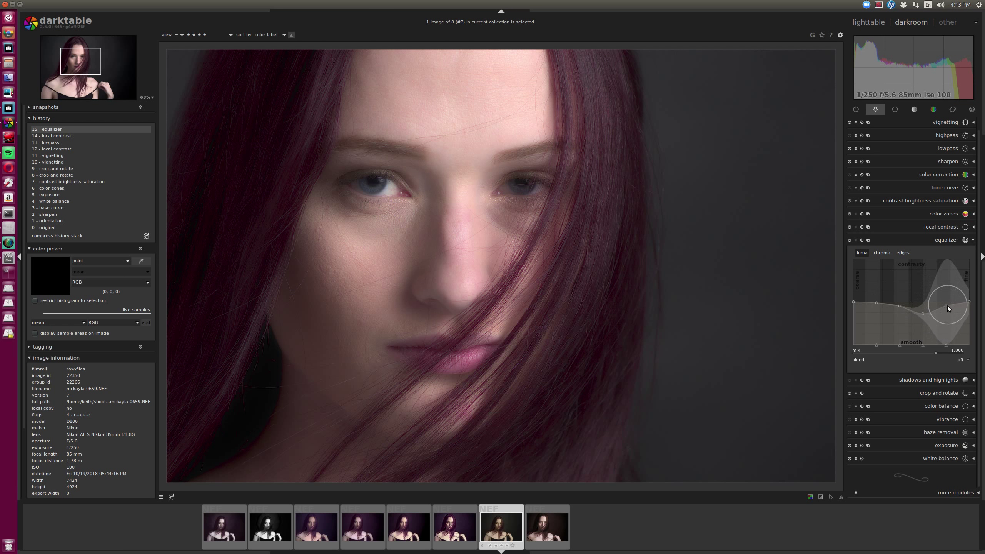
left_click_drag(945, 306, 945, 308)
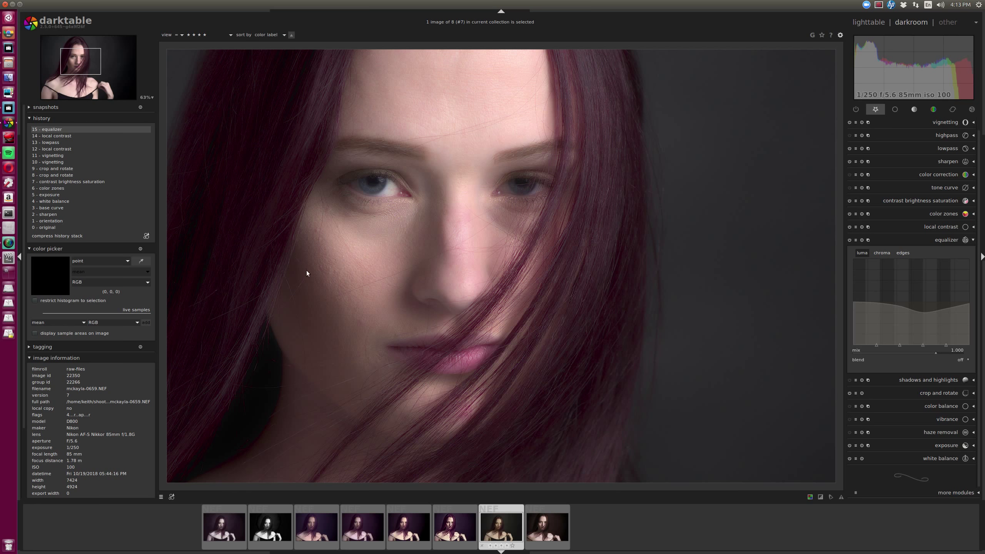
- Set the equalizer blend to drawn mask and paint a stroke with an enlarged brush over the cheek below the brighter eye
left_click(962, 360)
left_click(952, 374)
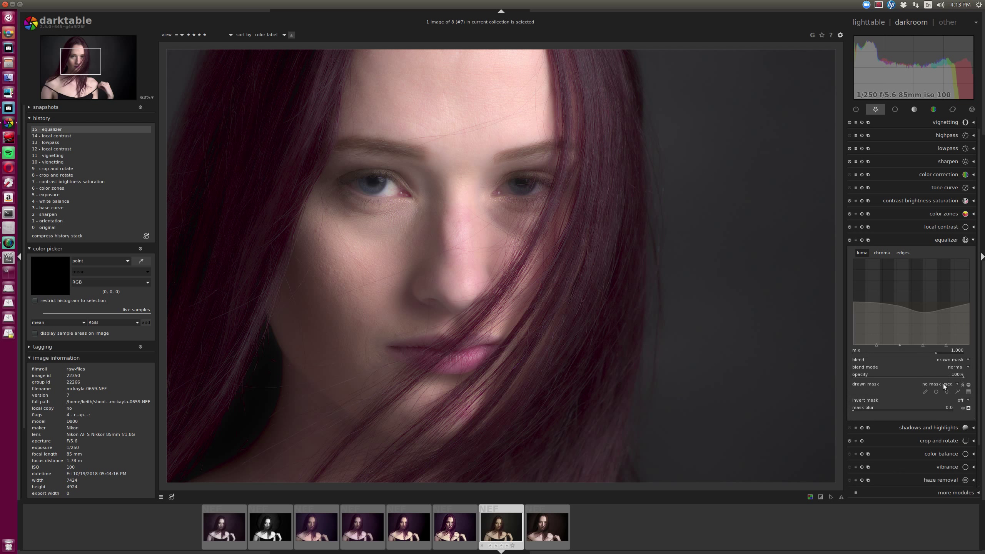
left_click(925, 393)
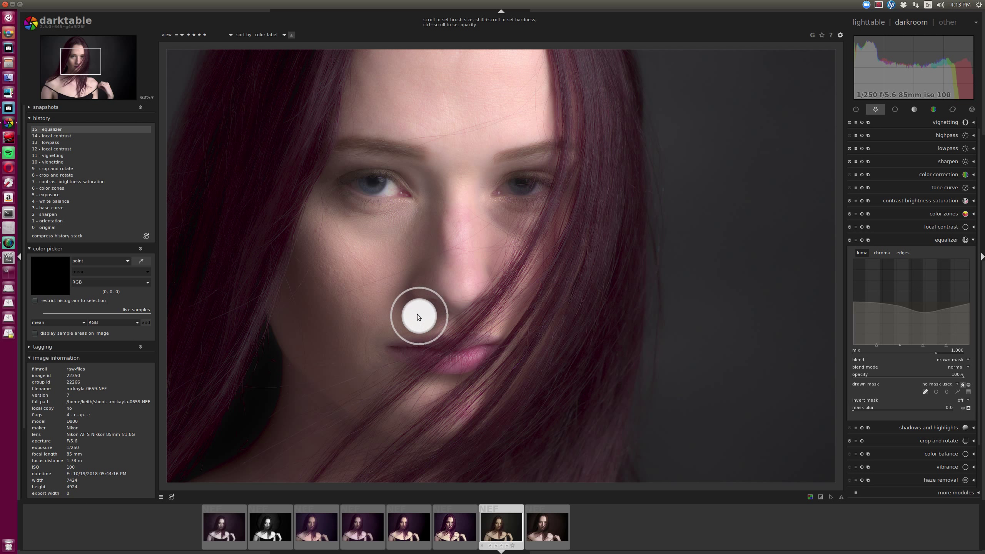
scroll(394, 302, "up", 20)
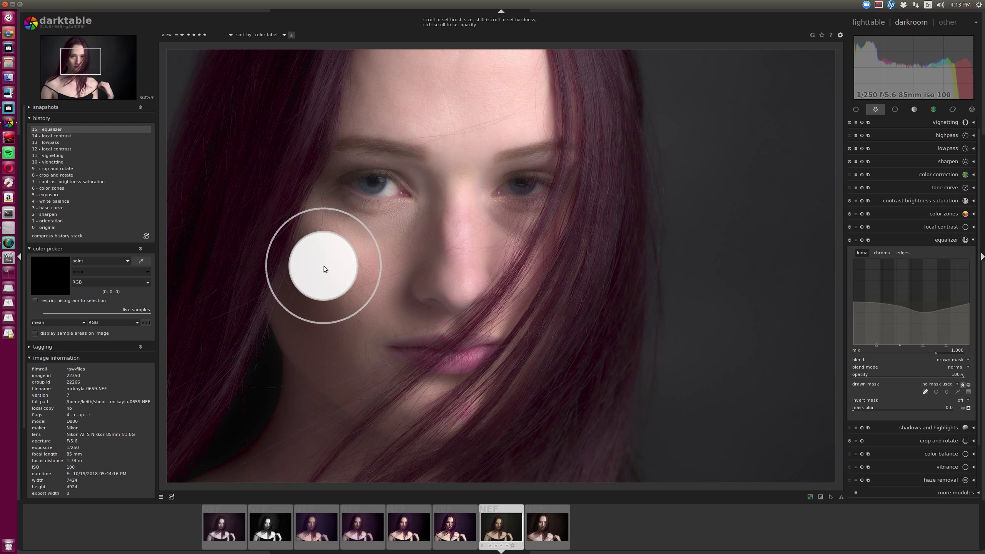
mouse_move(329, 266)
left_mouse_down()
mouse_move(326, 335)
mouse_move(341, 296)
mouse_move(394, 269)
left_mouse_up()
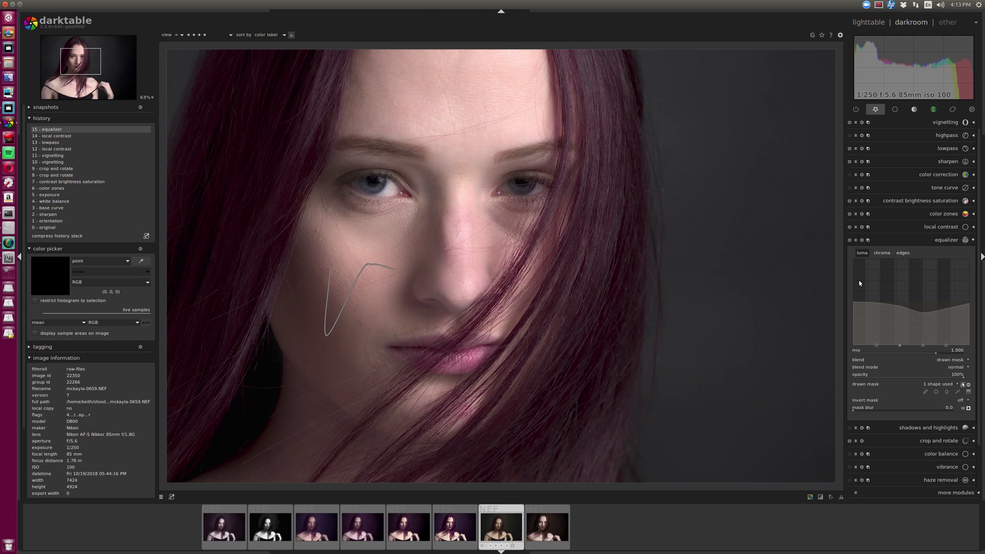
- Paint further equalizer mask strokes over the forehead and, with a smaller brush, beside the corner of the mouth
scroll(587, 222, "down", 1)
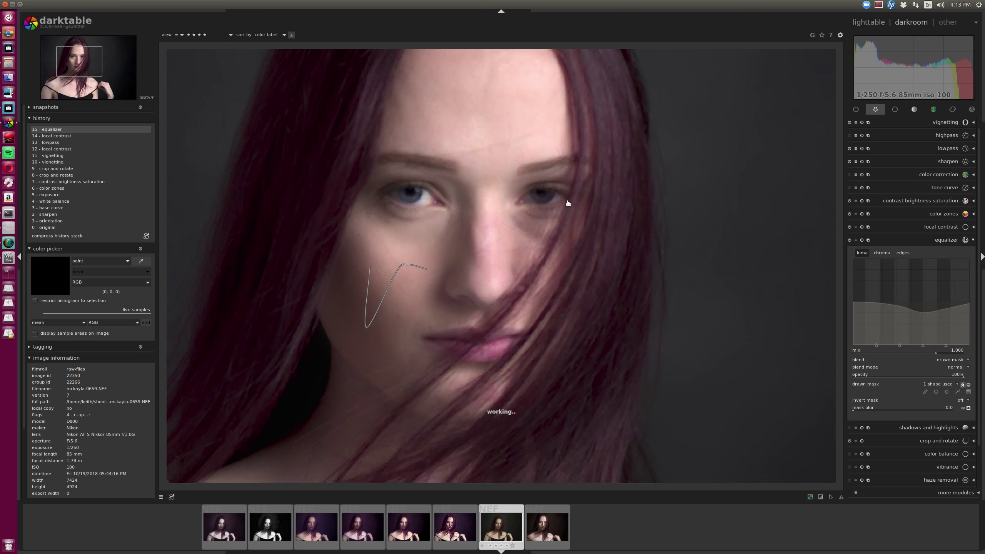
left_click(925, 391)
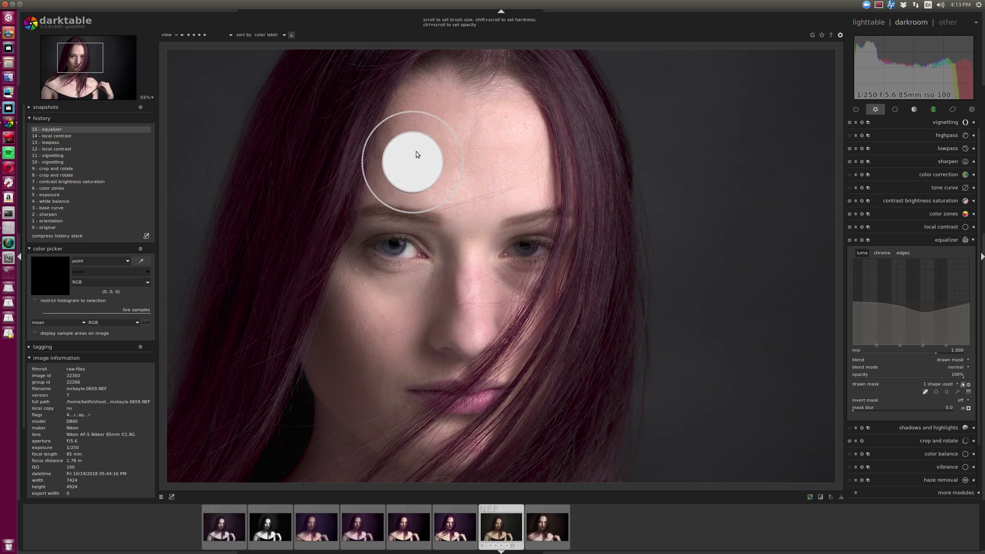
mouse_move(416, 154)
left_mouse_down()
mouse_move(433, 114)
mouse_move(473, 115)
mouse_move(514, 162)
mouse_move(428, 161)
mouse_move(418, 151)
mouse_move(423, 125)
left_mouse_up()
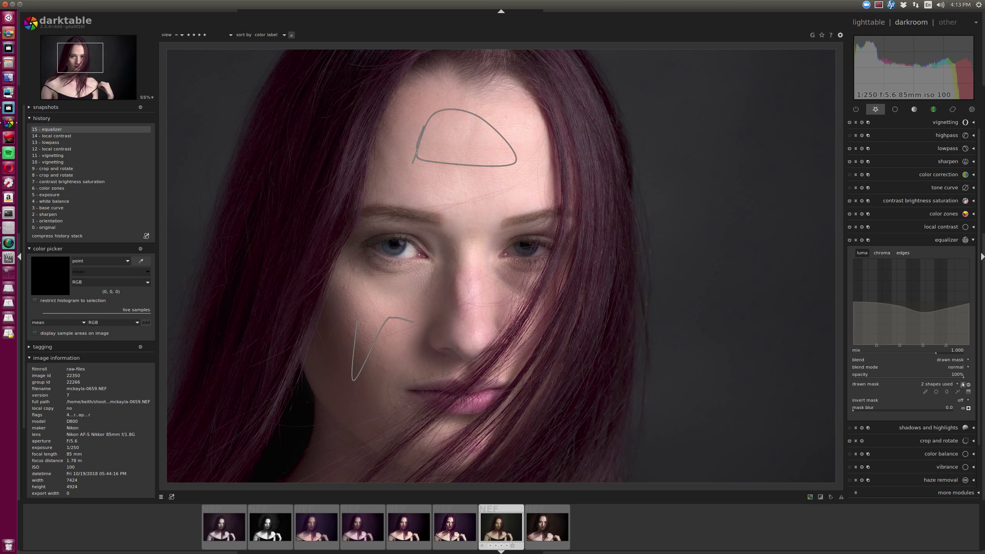
left_click(925, 391)
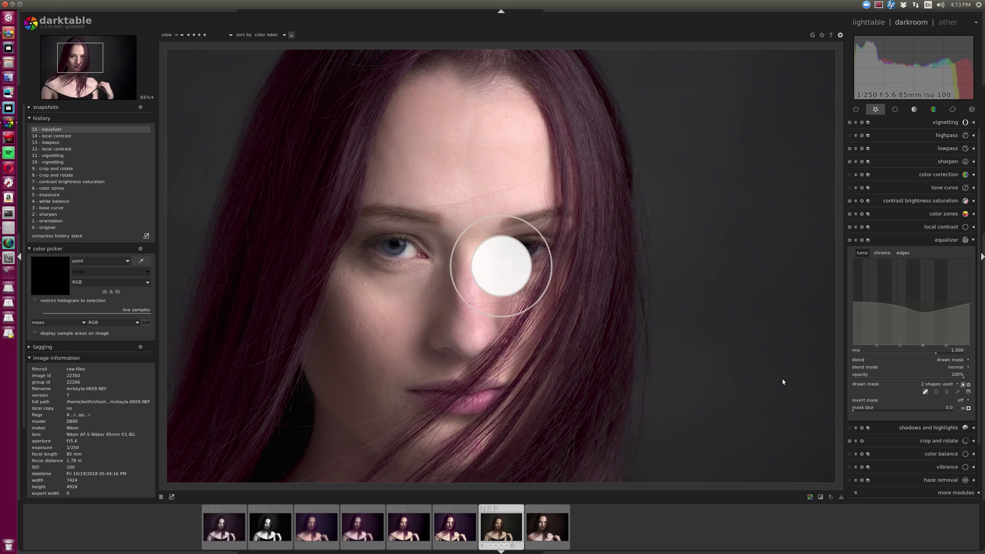
scroll(418, 355, "down", 6)
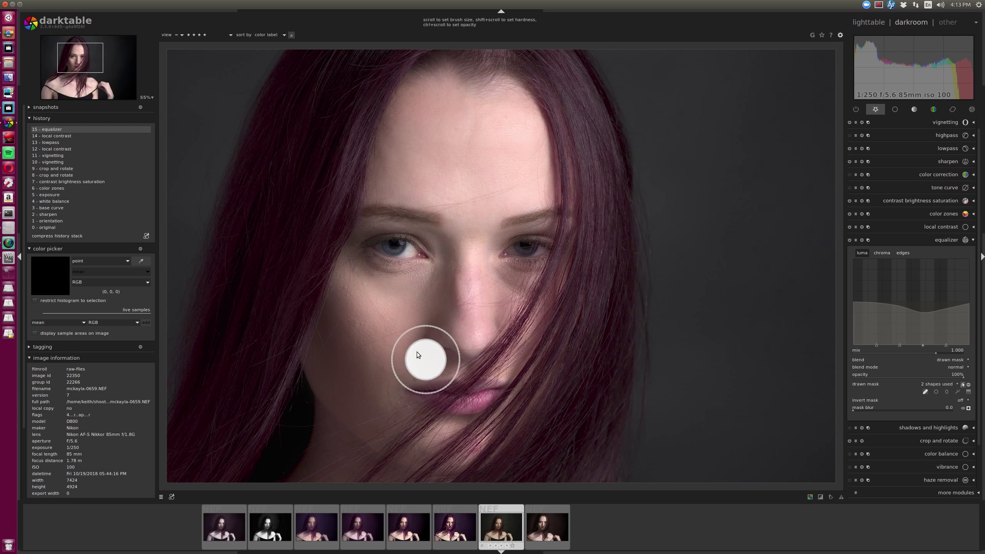
mouse_move(413, 376)
left_mouse_down()
mouse_move(387, 391)
mouse_move(400, 407)
mouse_move(391, 398)
left_mouse_up()
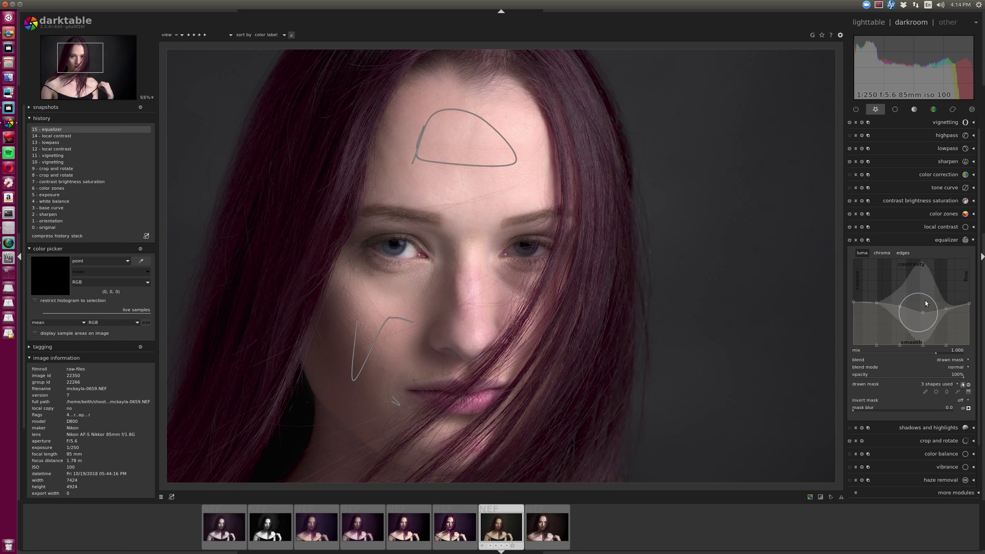
- Paint a short equalizer mask stroke with an enlarged brush below the inner corner of the brighter eye, beside the nose
left_click(923, 392)
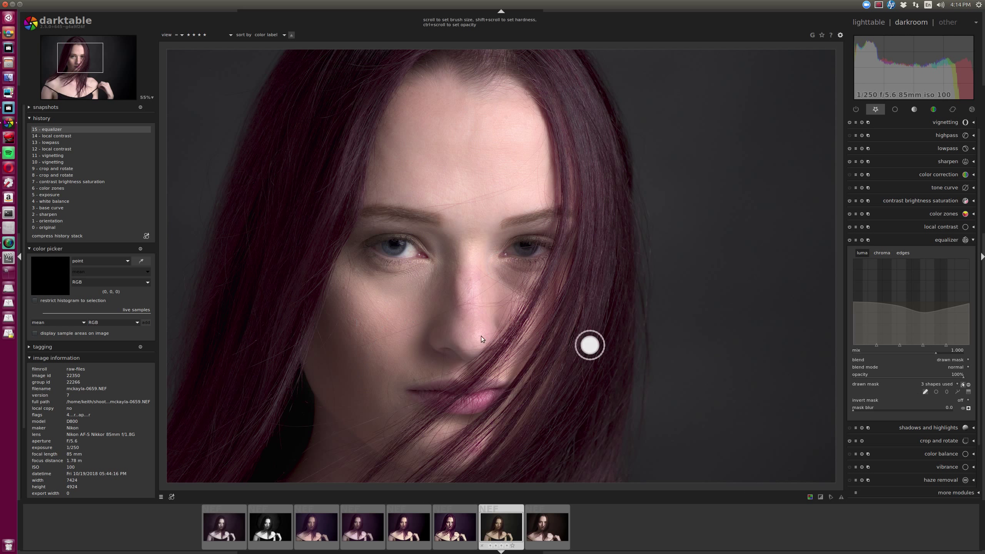
scroll(397, 298, "up", 3)
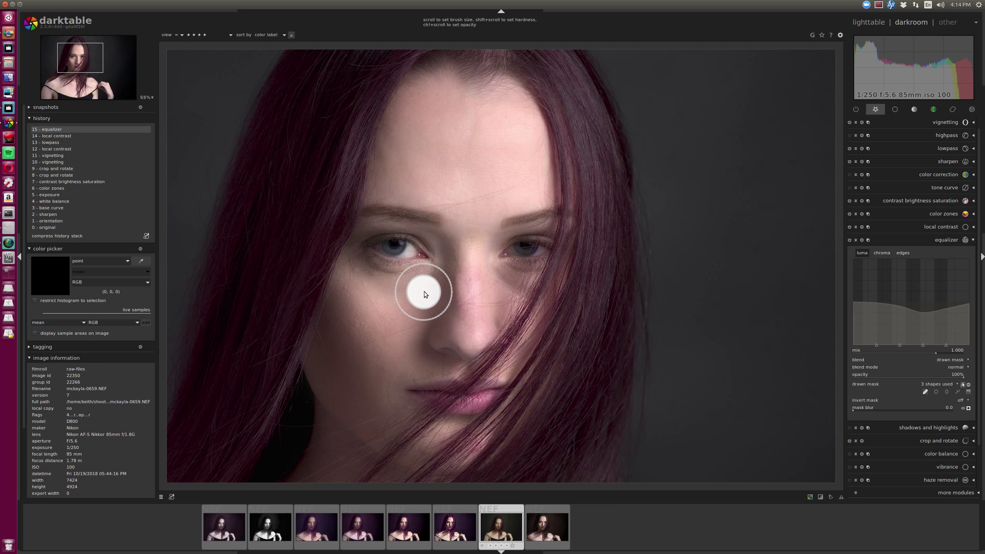
left_click_drag(424, 290, 414, 294)
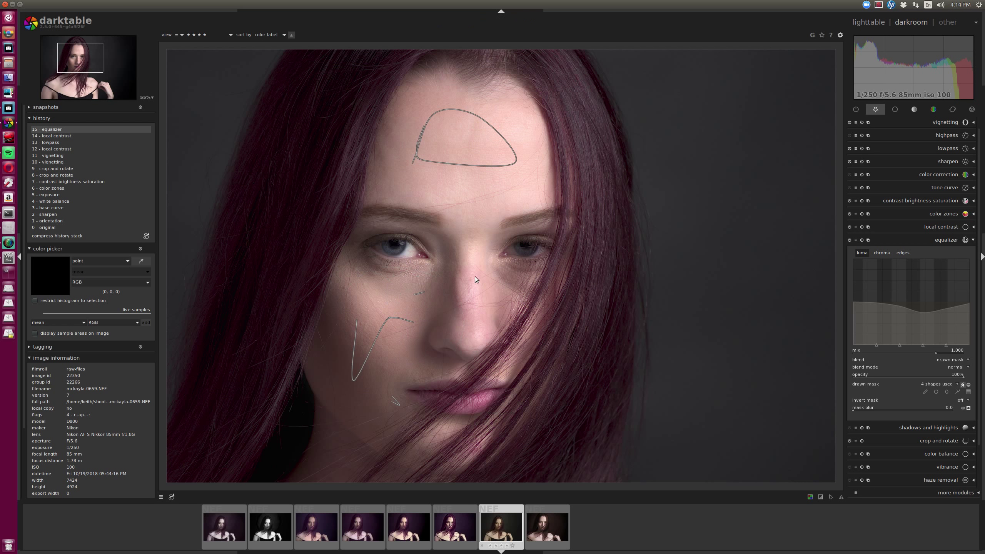
- Examine the smoothed skin on the face and shoulders close up and in the whole portrait, with the equalizer mask outlines hidden at the end
scroll(607, 279, "down", 3)
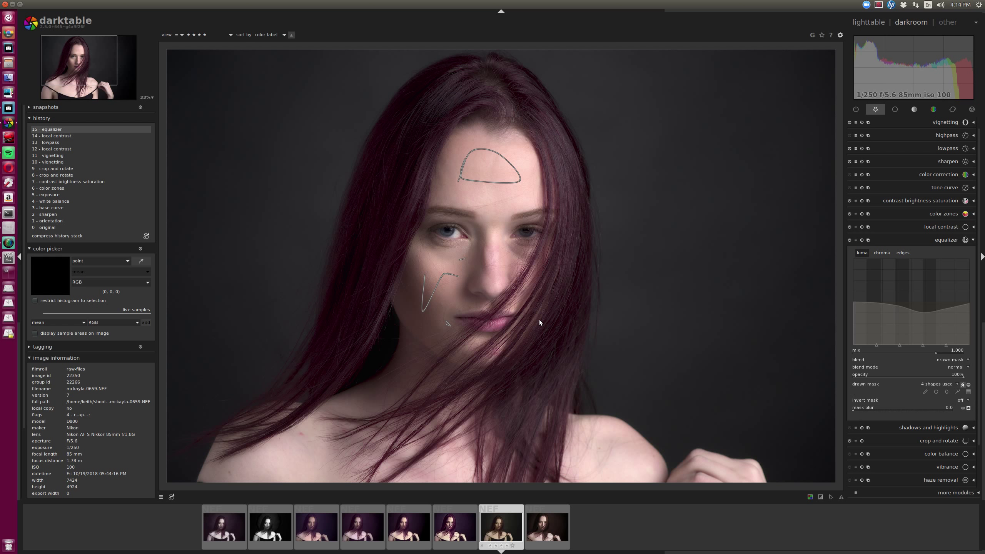
left_click_drag(556, 315, 475, 222)
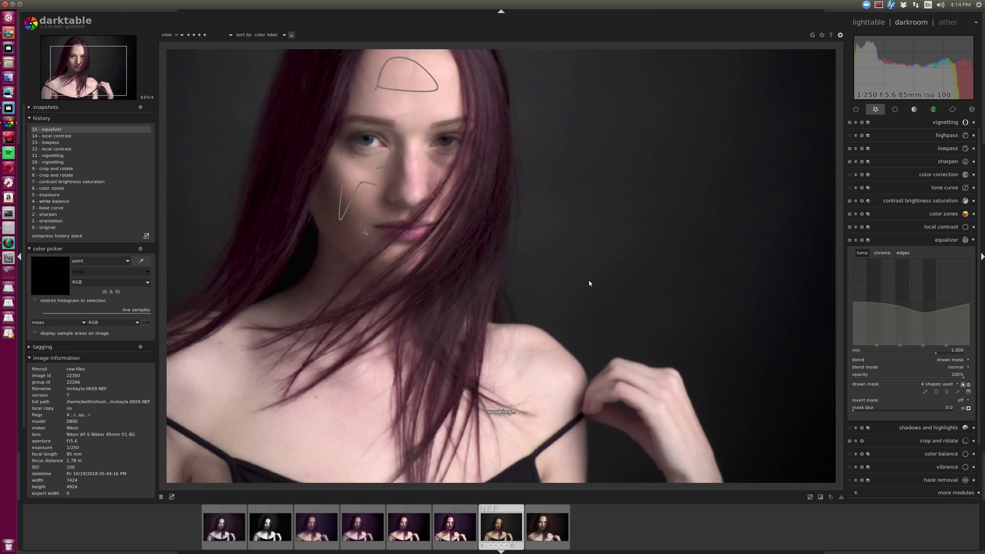
scroll(443, 322, "down", 3)
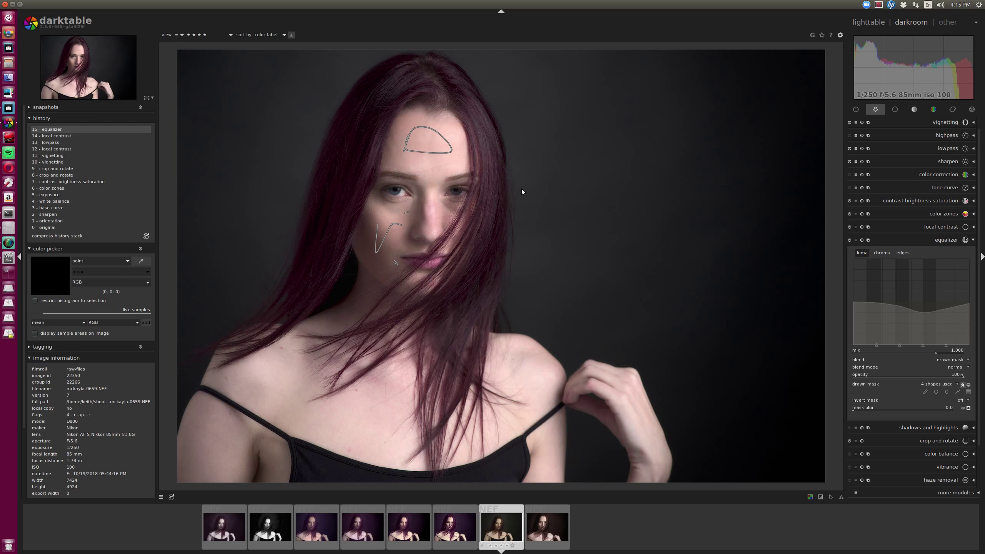
scroll(521, 190, "up", 3)
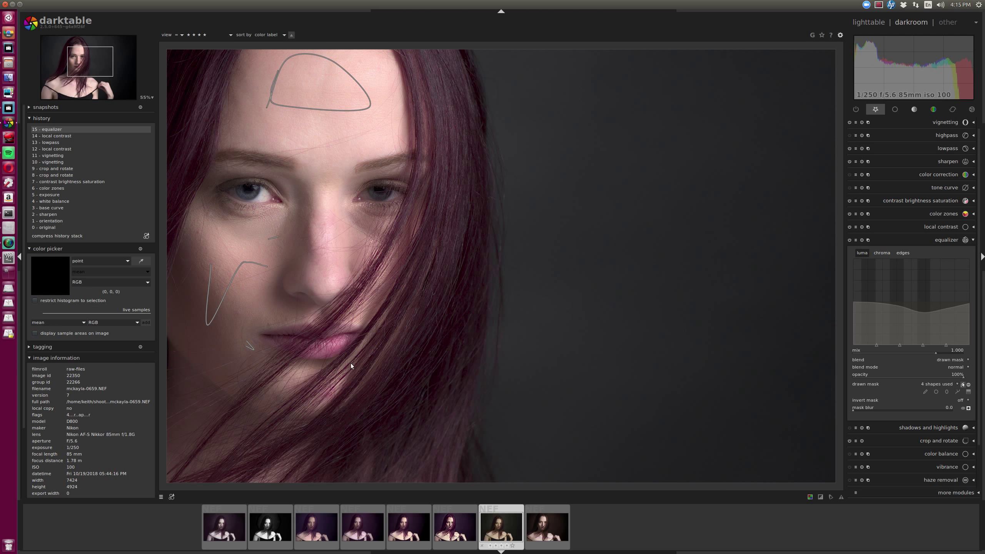
scroll(546, 278, "down", 3)
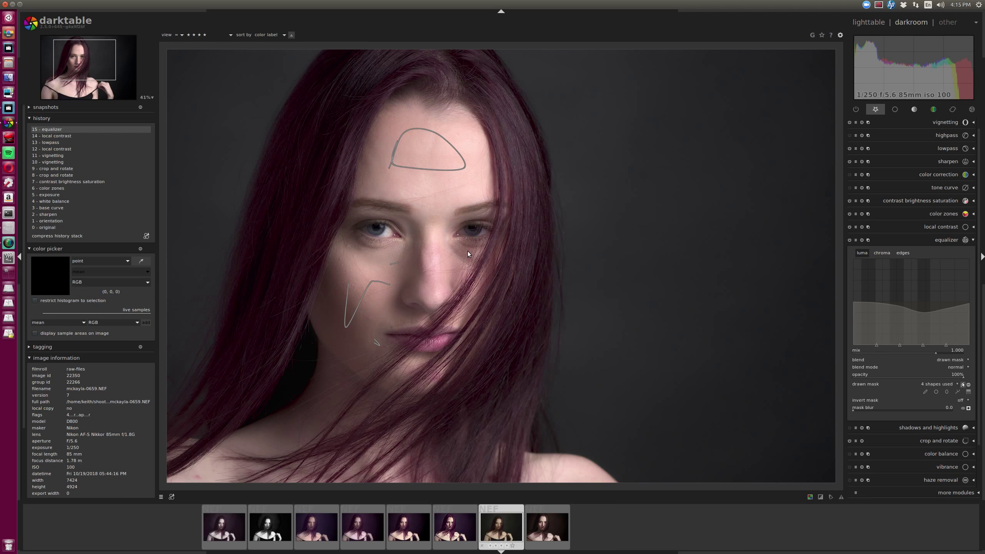
scroll(609, 313, "down", 1)
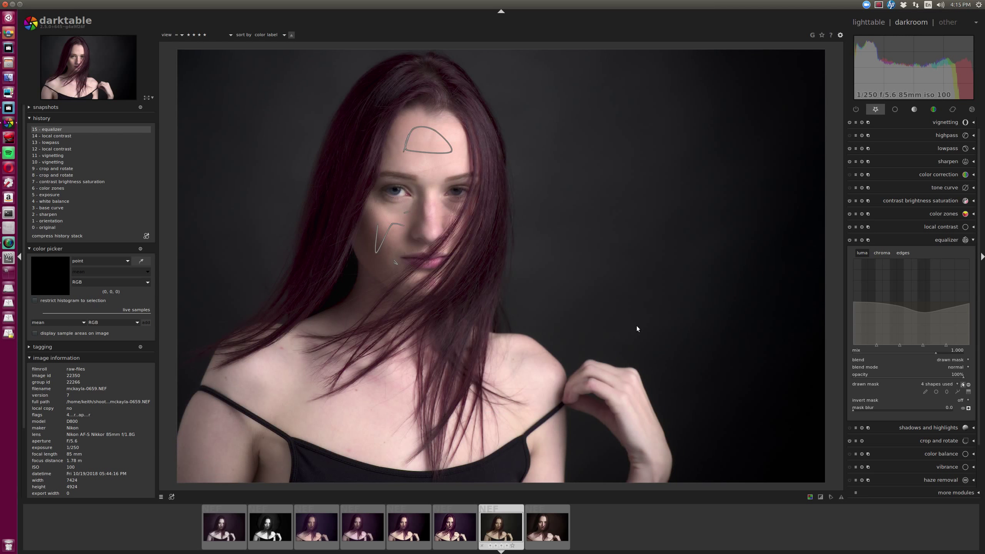
scroll(648, 316, "down", 1)
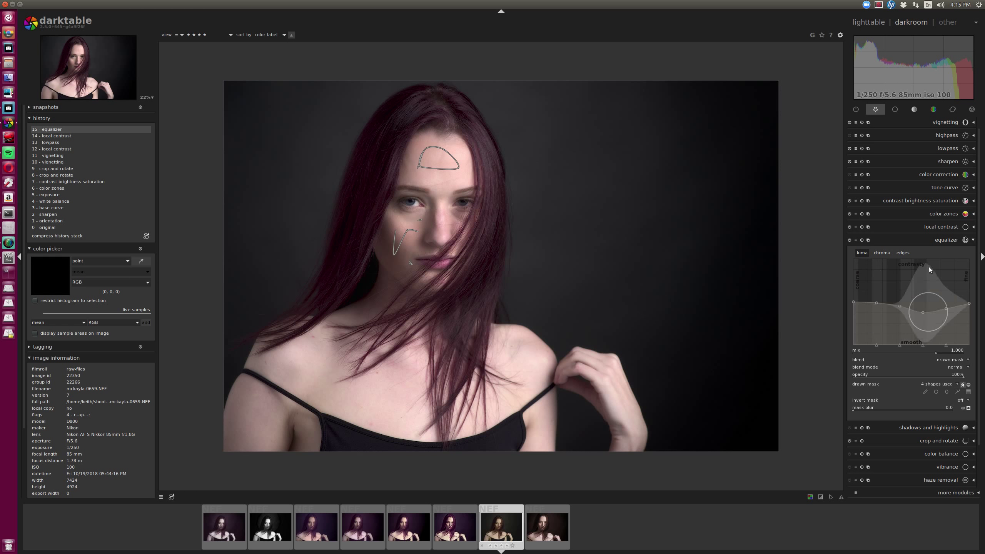
left_click(942, 240)
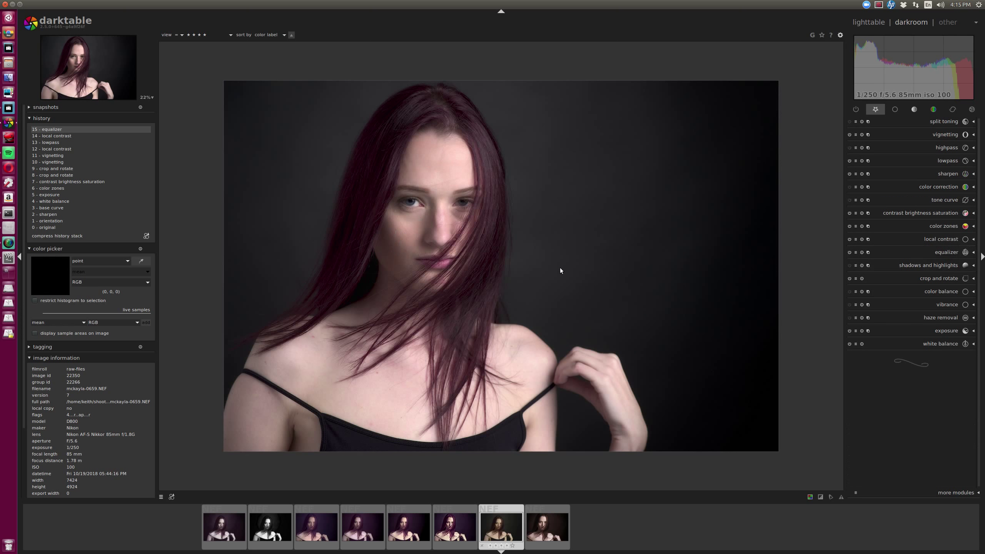
scroll(469, 211, "up", 3)
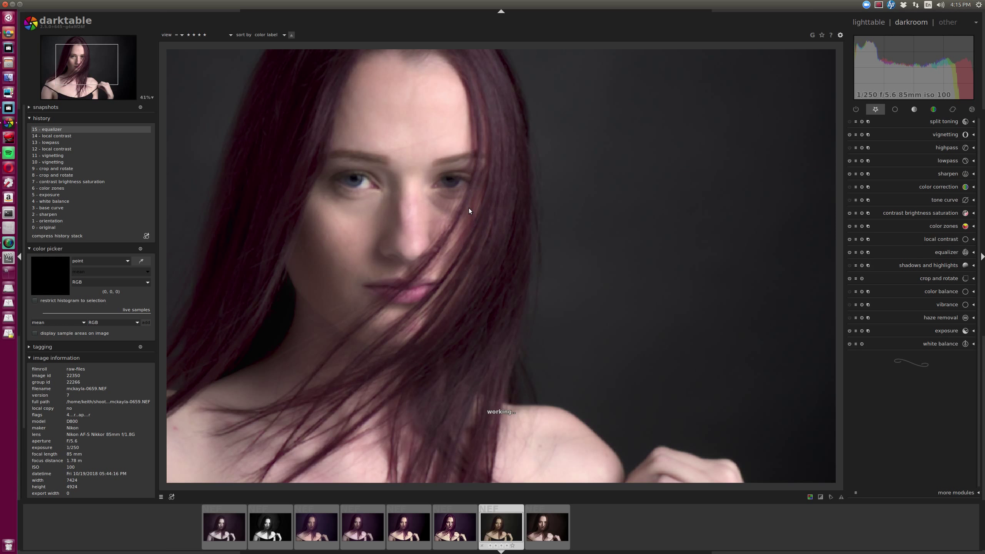
scroll(469, 208, "down", 3)
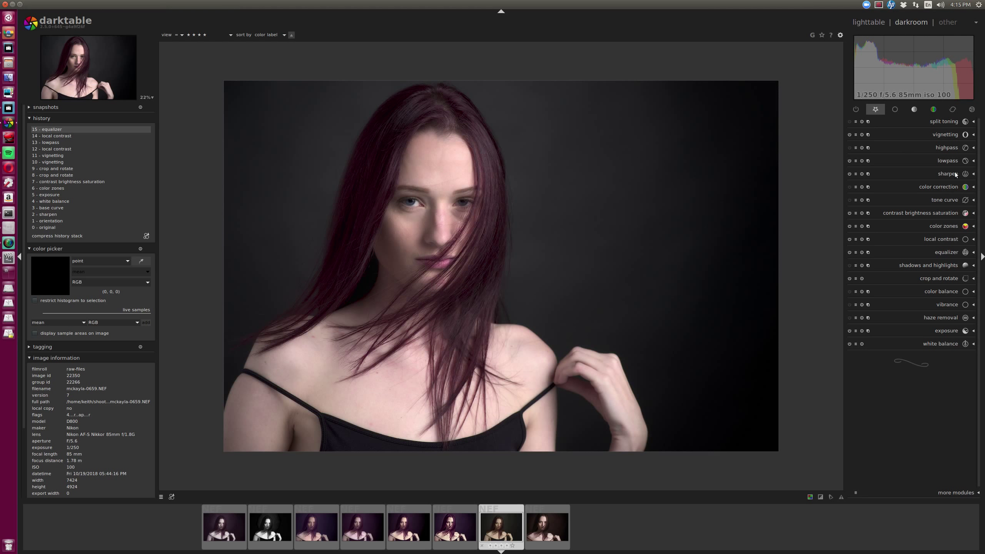
- Try tinting the shadows toward warm orange and the highlights toward cool blue with color correction, compare the effect, and switch the module off
left_click(943, 187)
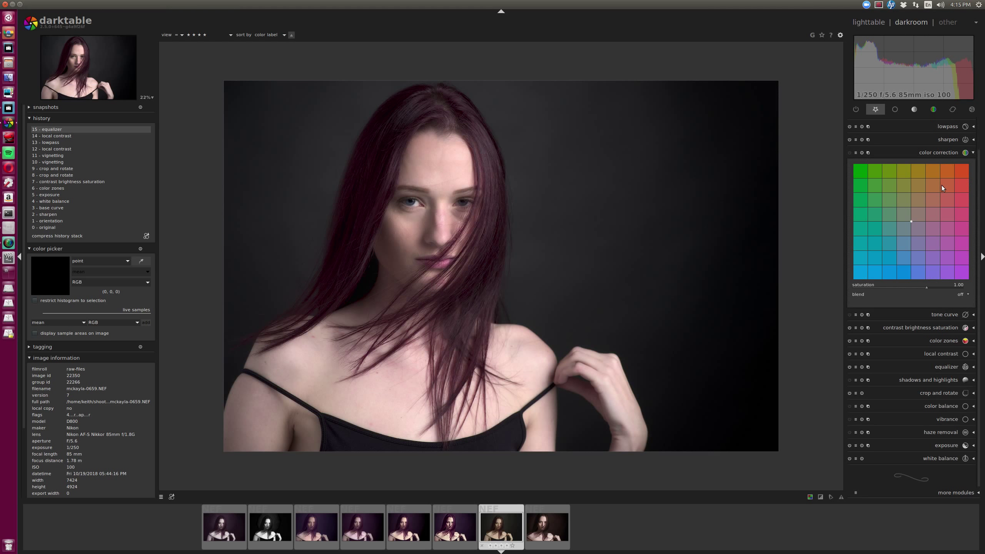
left_click(911, 220)
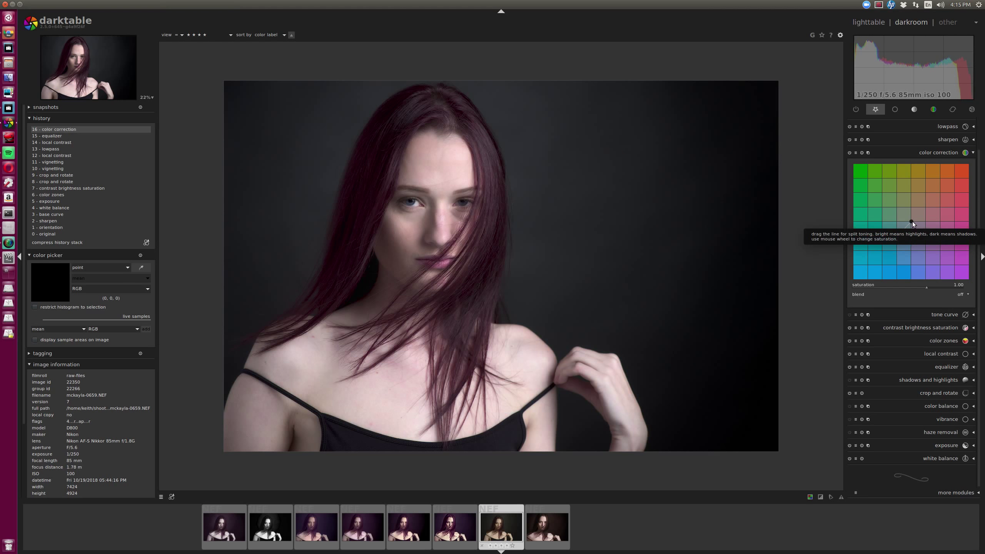
left_click_drag(912, 222, 920, 207)
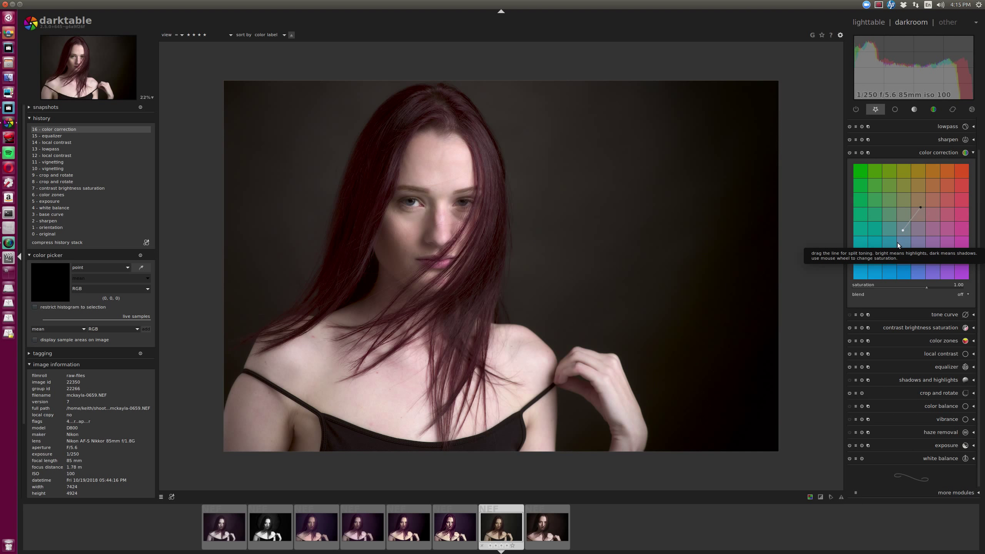
left_click(849, 152)
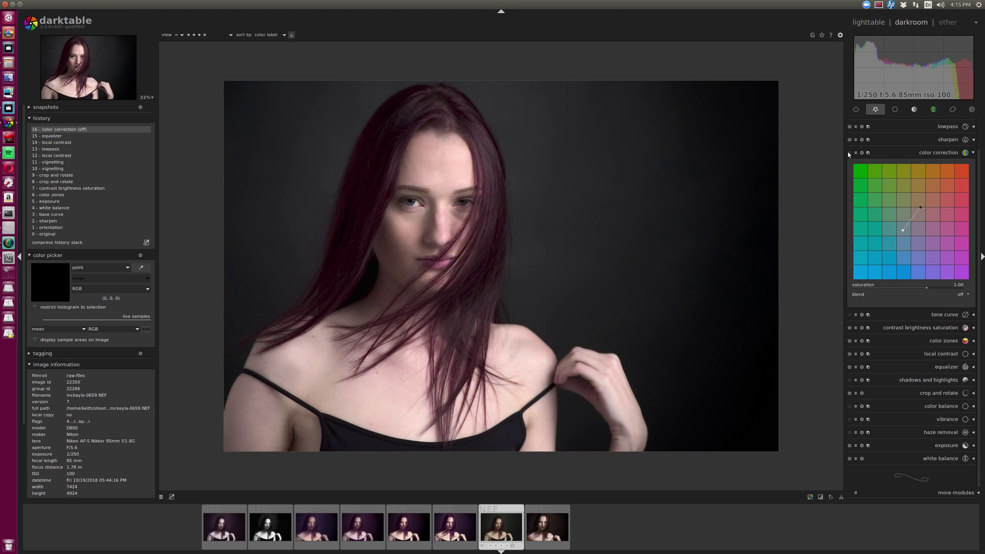
left_click(848, 152)
left_click(848, 152)
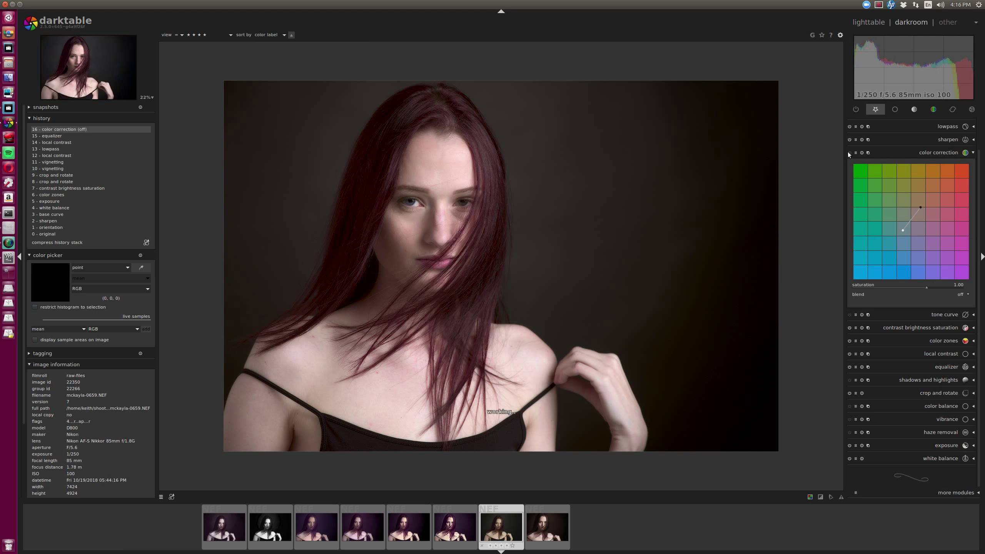
left_click(946, 153)
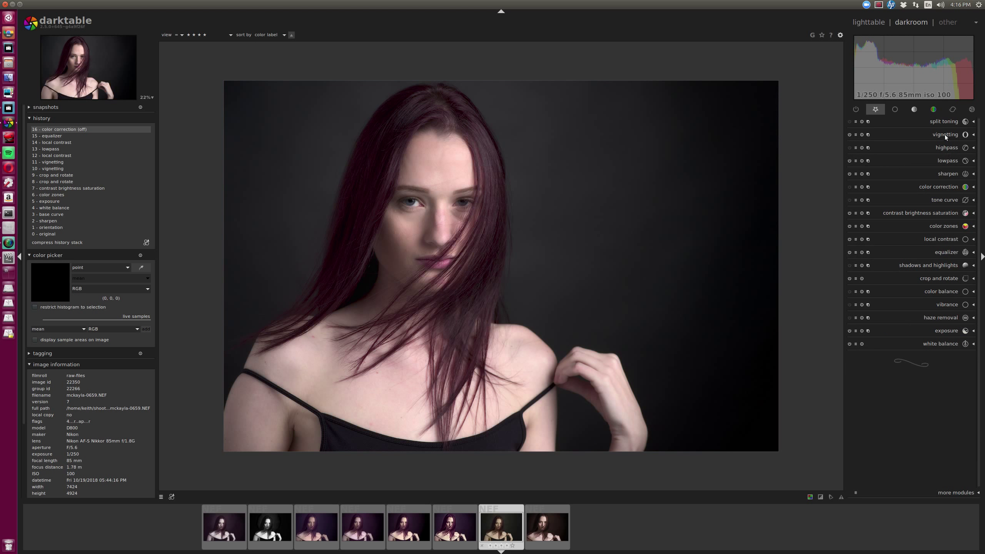
- Turn on split toning, try its chocolate brown preset, and reset the module to its defaults
left_click(941, 121)
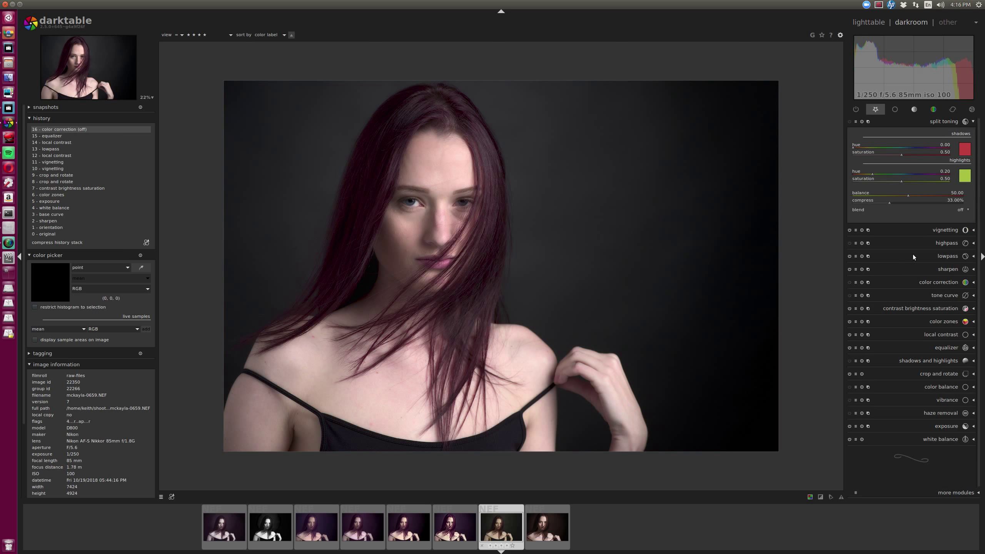
left_click(849, 122)
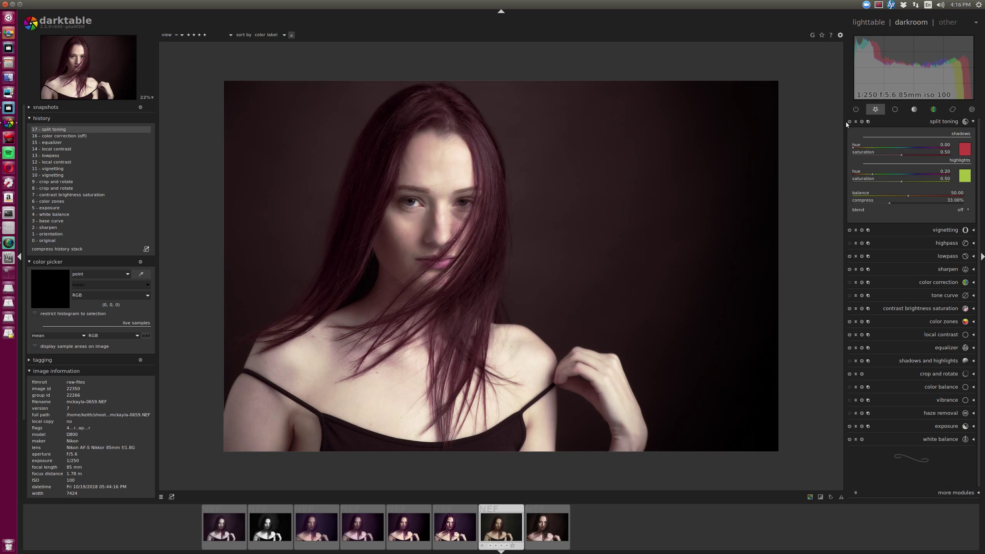
left_click(855, 122)
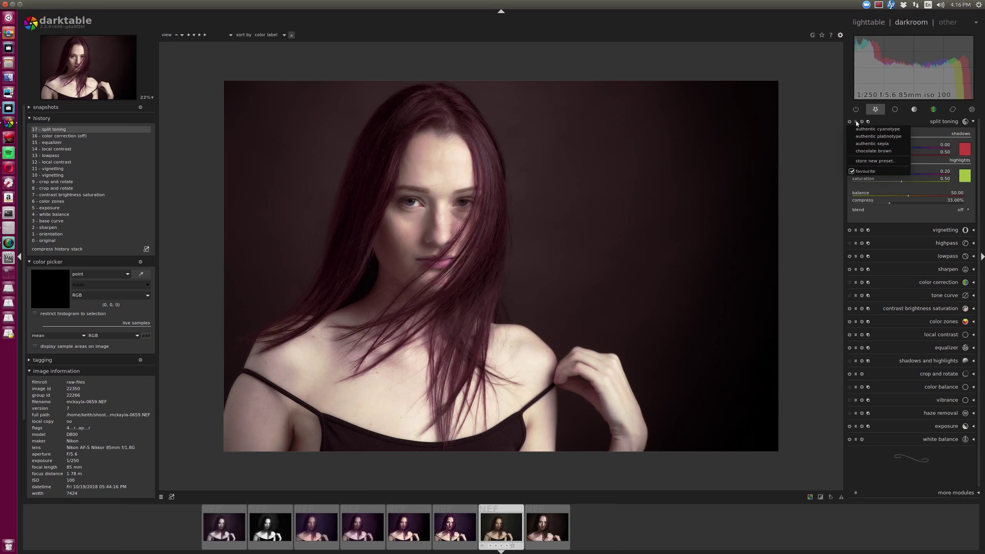
left_click(893, 150)
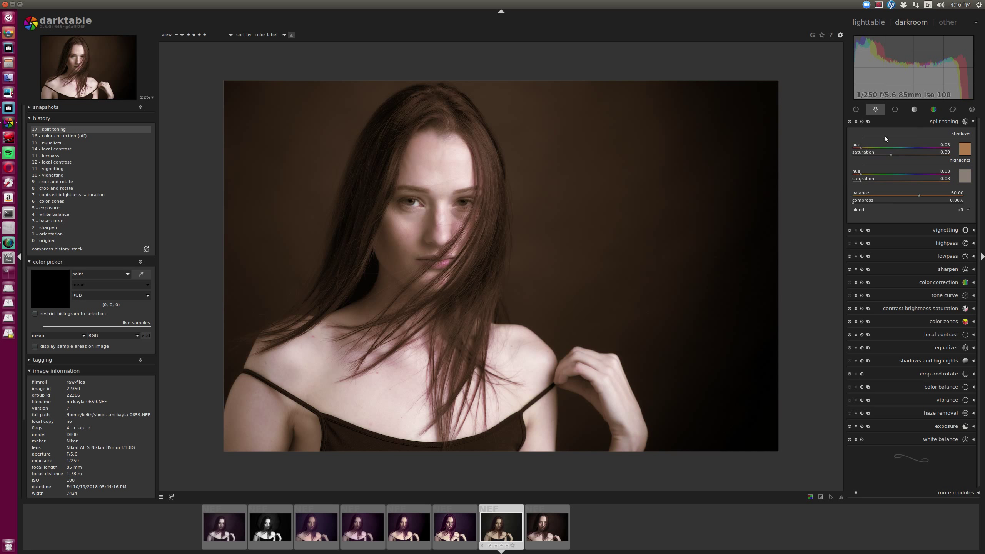
left_click(868, 121)
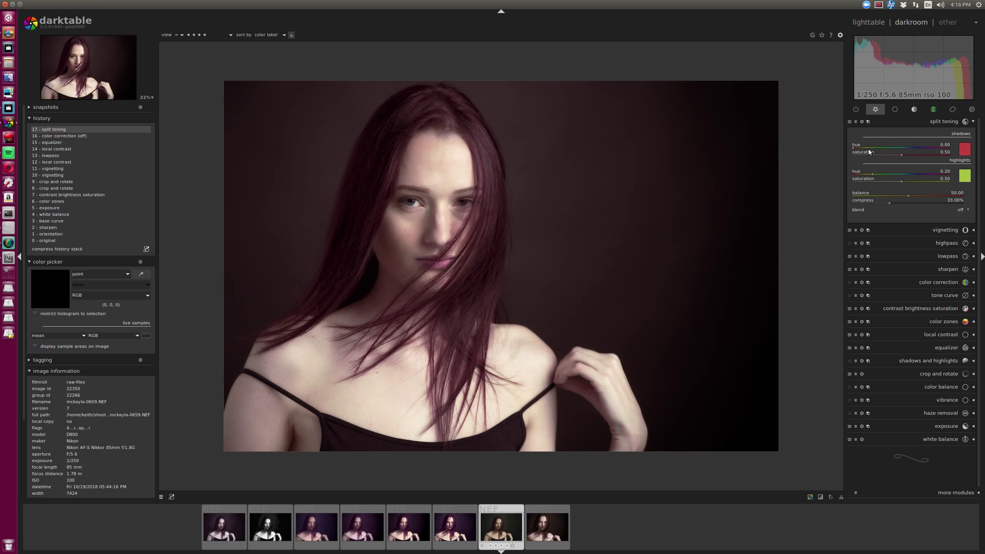
- Set the split toning shadows hue to a blue of 0.67
left_click_drag(853, 148, 920, 147)
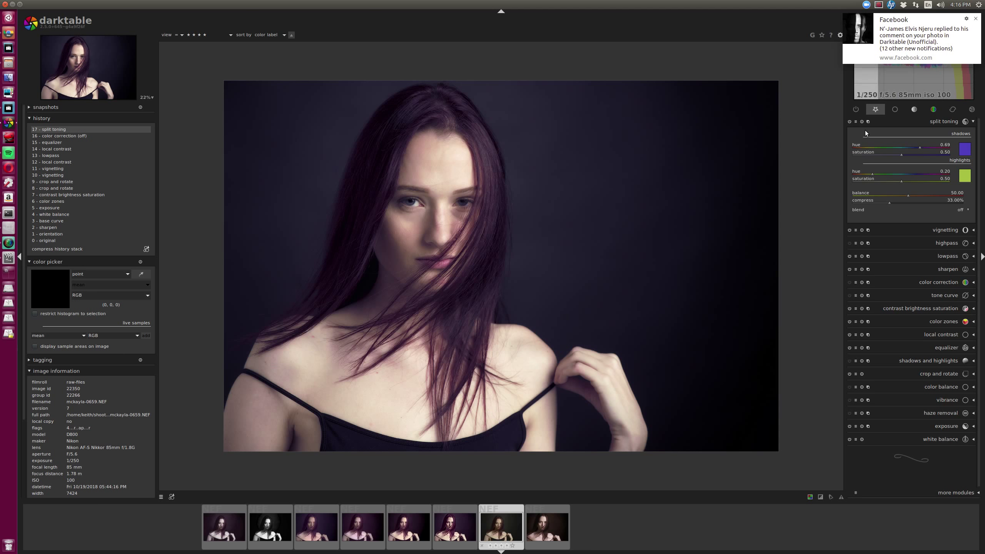
left_click_drag(918, 147, 916, 147)
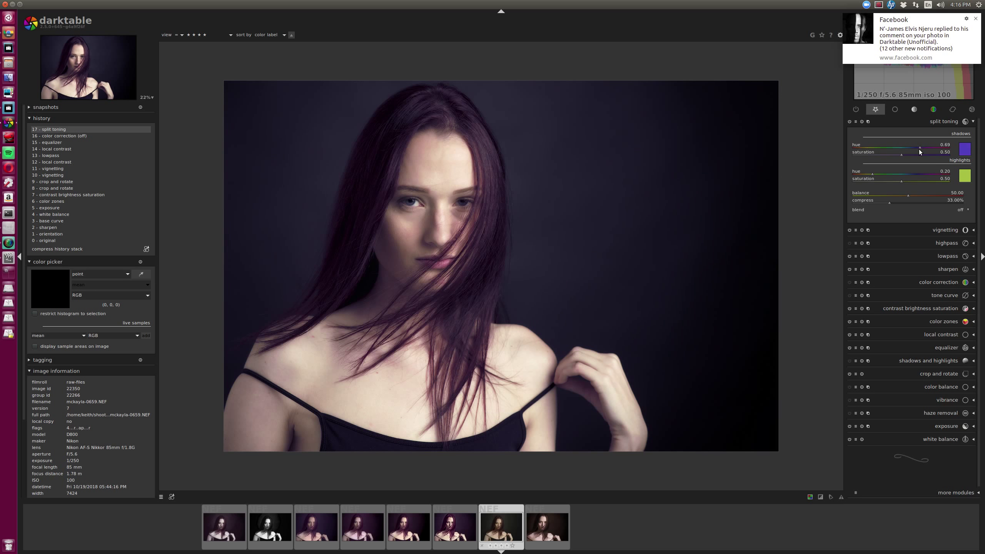
left_click_drag(919, 149, 918, 150)
scroll(916, 146, "up", 1)
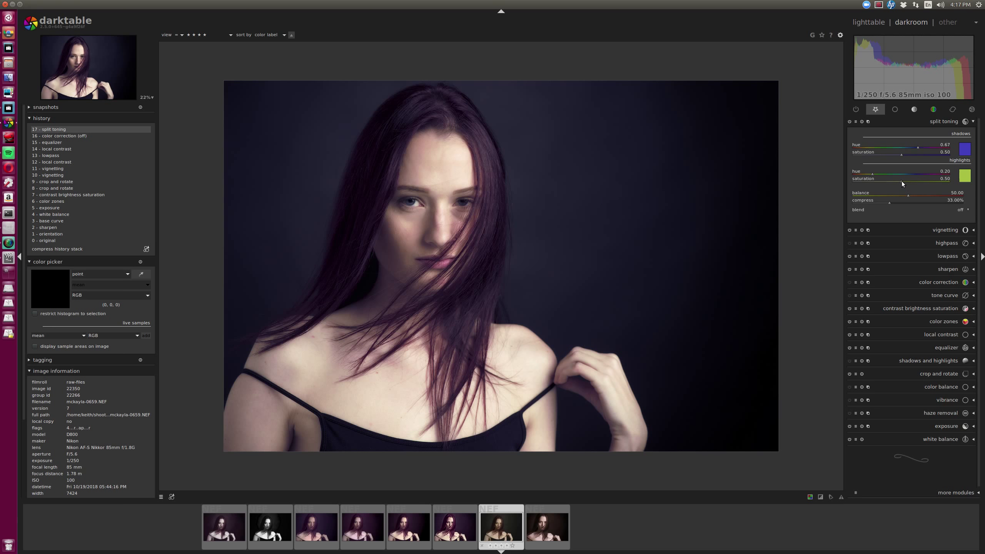
- Lower the split toning highlights saturation to its minimum, compare the effect on and off, and raise the shadows saturation slightly
left_click_drag(901, 181, 846, 181)
left_click(849, 122)
left_click(849, 122)
left_click(850, 122)
left_click(849, 122)
left_click_drag(900, 154, 905, 152)
- Raise the color zones saturation curve strongly in the purple-magenta range and slightly in the reds, and compare the effect on and off
left_click(936, 321)
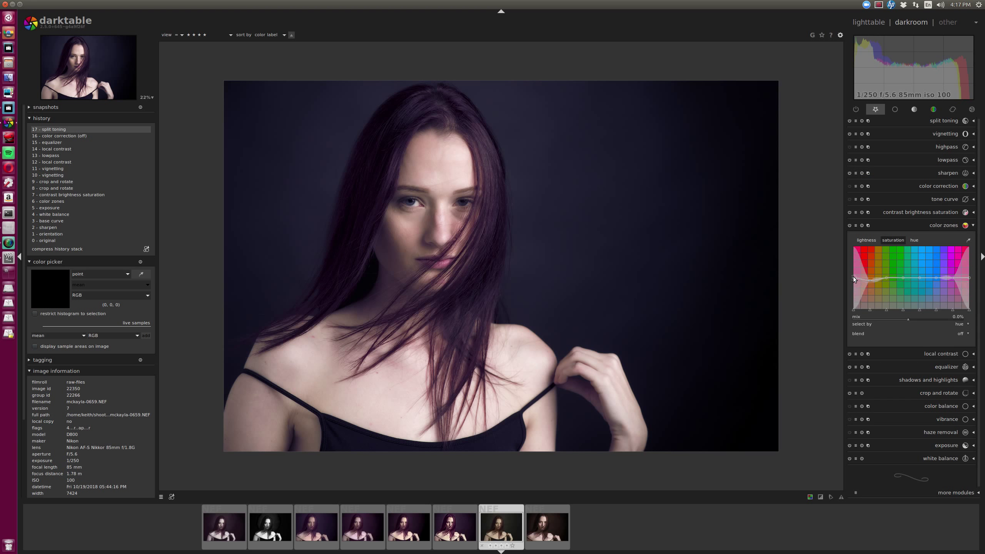
left_click_drag(852, 276, 855, 256)
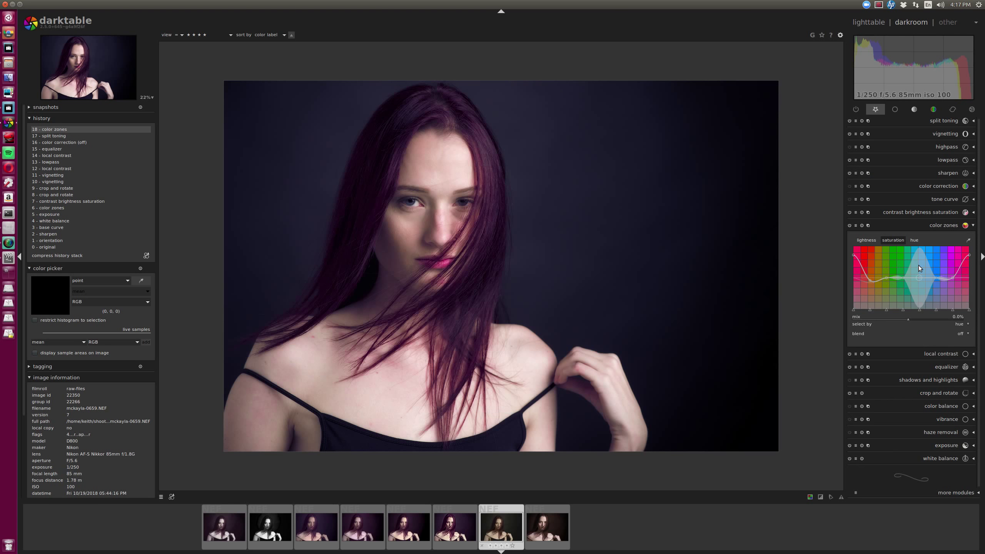
left_click_drag(952, 276, 954, 267)
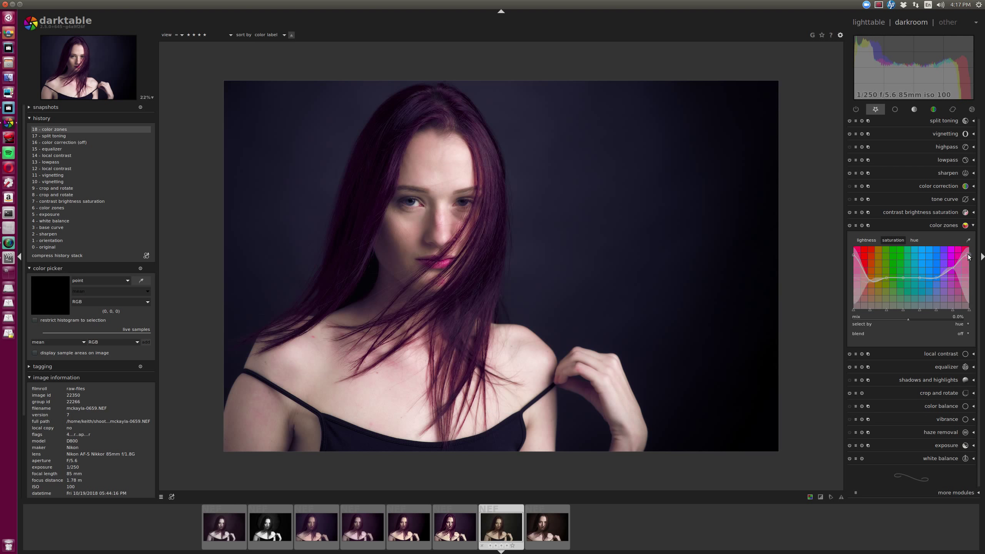
mouse_move(969, 255)
left_mouse_down()
mouse_move(966, 277)
mouse_move(955, 253)
left_mouse_up()
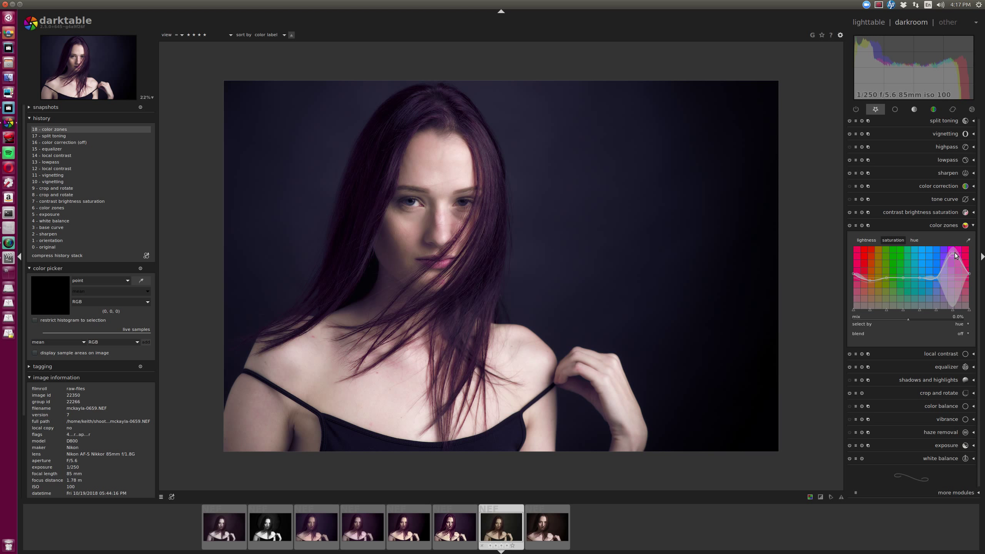
left_click_drag(970, 274, 971, 268)
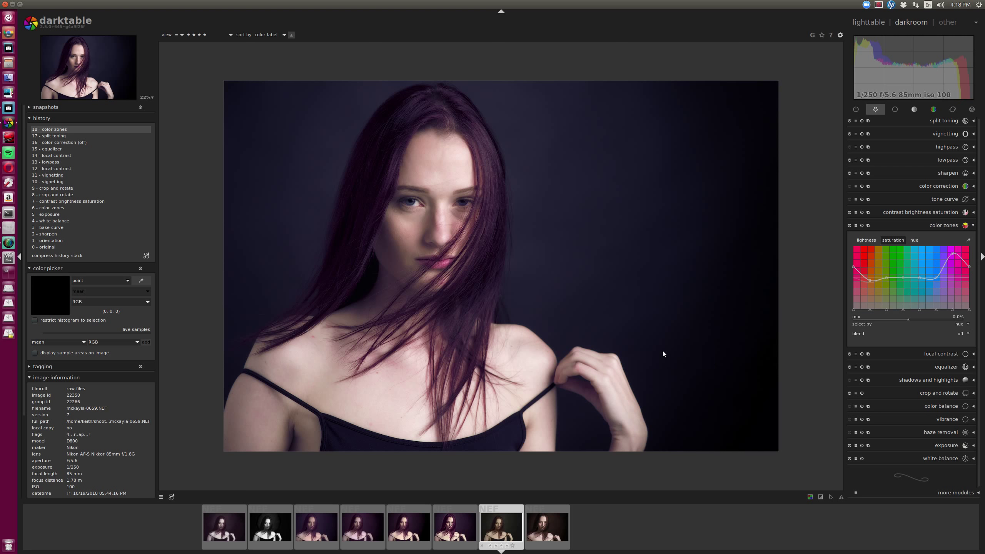
left_click(848, 226)
left_click(848, 226)
- Increase the sharpen amount to 1.155 and show only the active modules
left_click(942, 173)
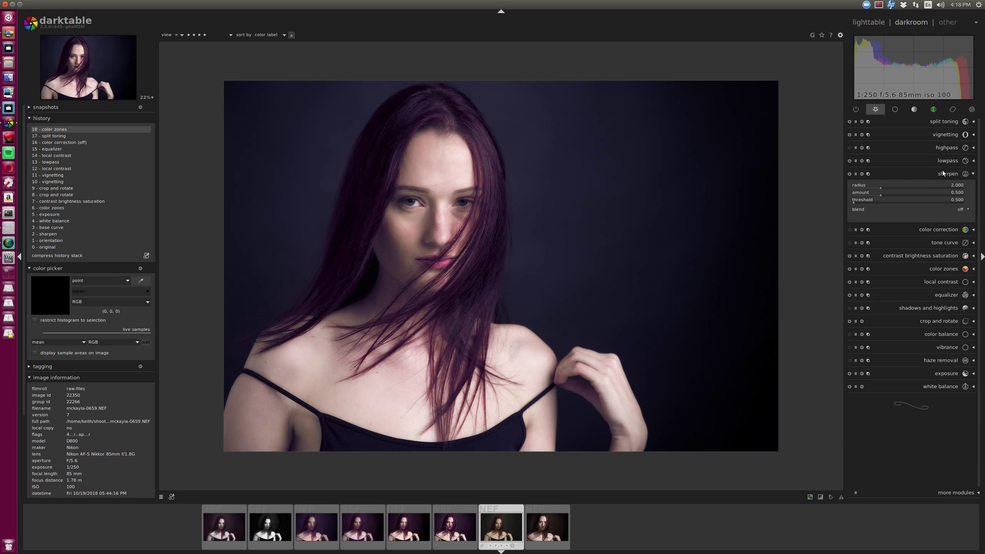
left_click(885, 194)
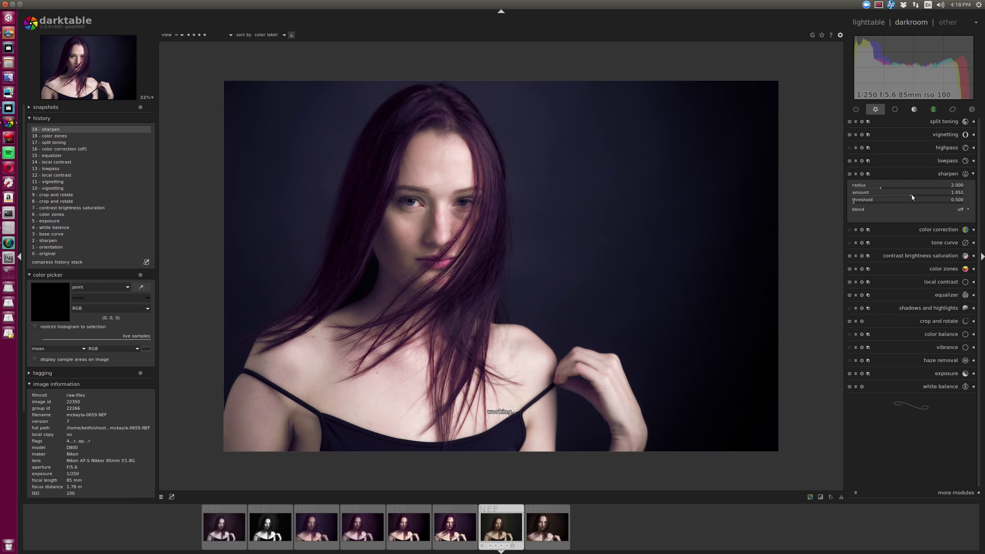
left_click_drag(911, 193, 916, 192)
left_click(857, 110)
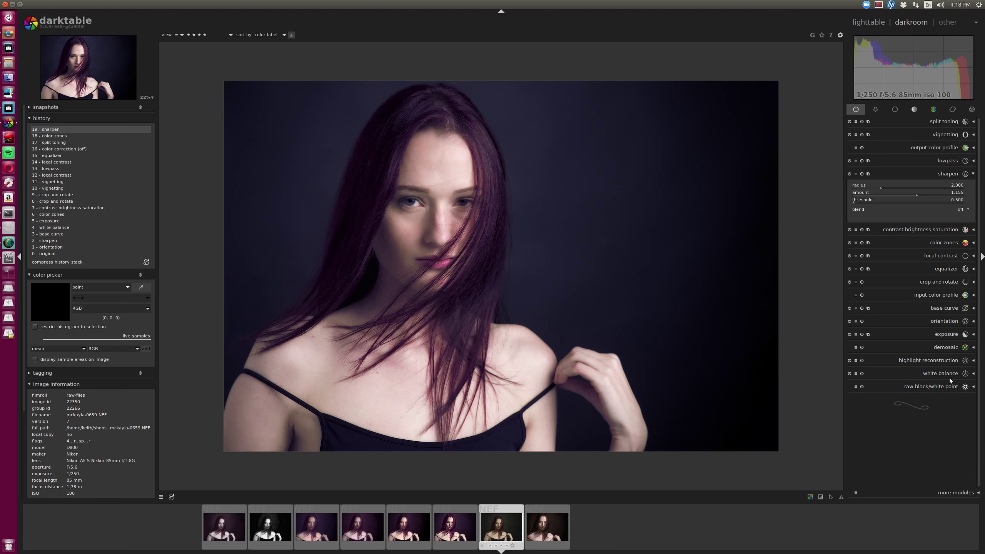
- Reduce the sharpen amount, and turn on the highpass filter with uniform blending in softlight mode
left_click(878, 110)
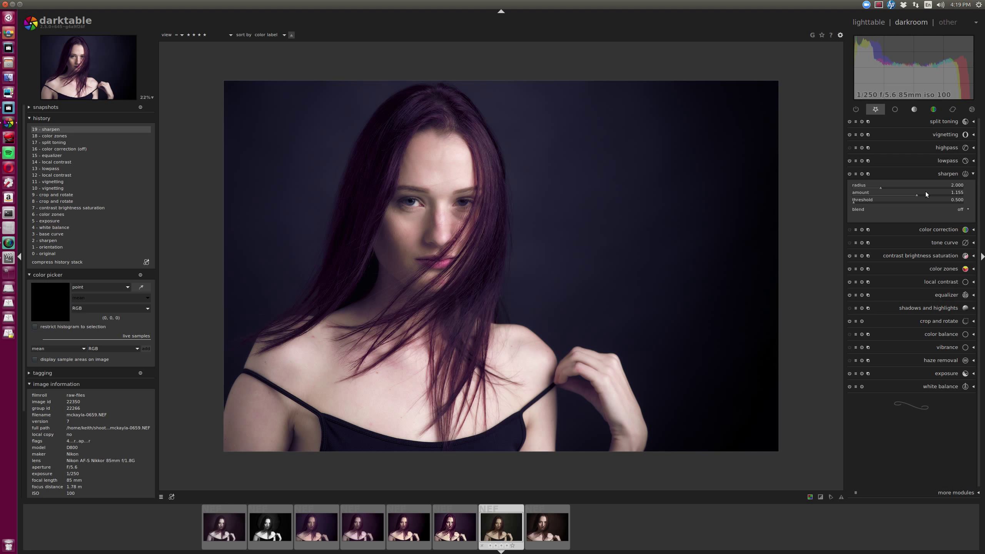
left_click_drag(916, 192, 884, 195)
left_click(944, 146)
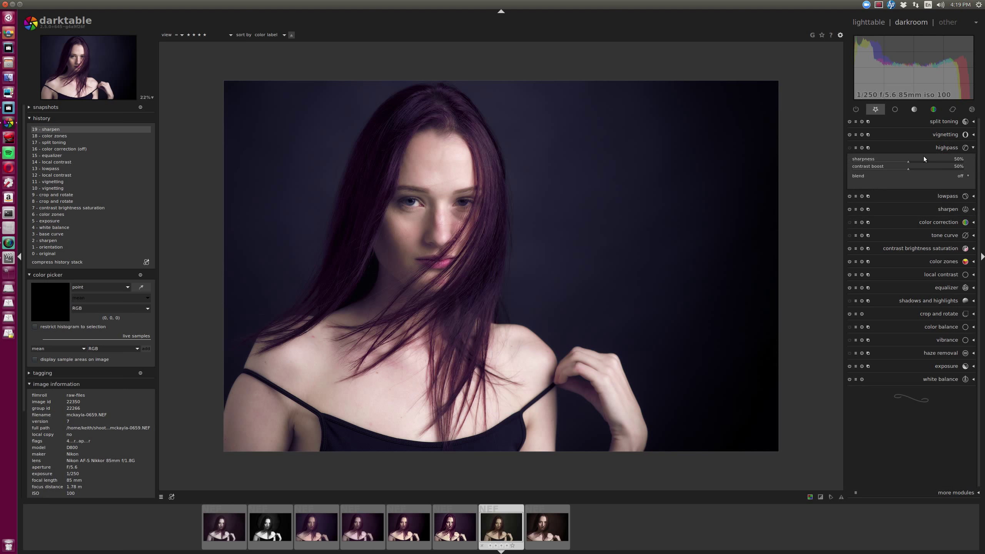
left_click(848, 148)
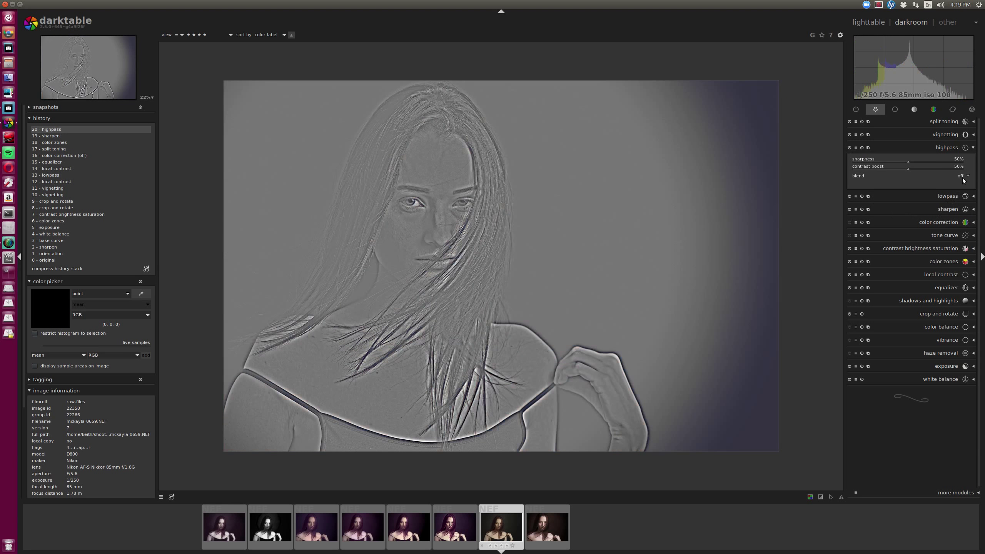
left_click(963, 178)
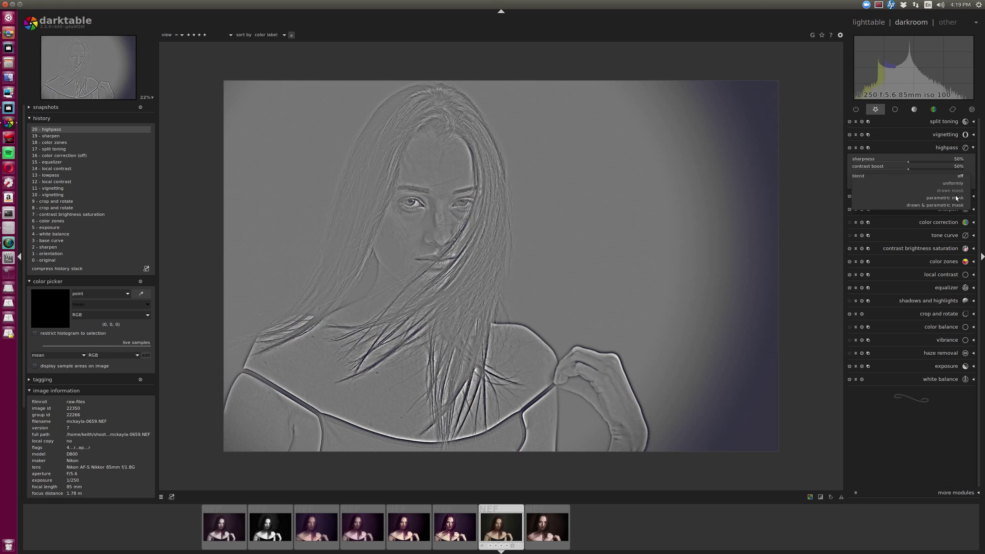
left_click(955, 184)
left_click(959, 185)
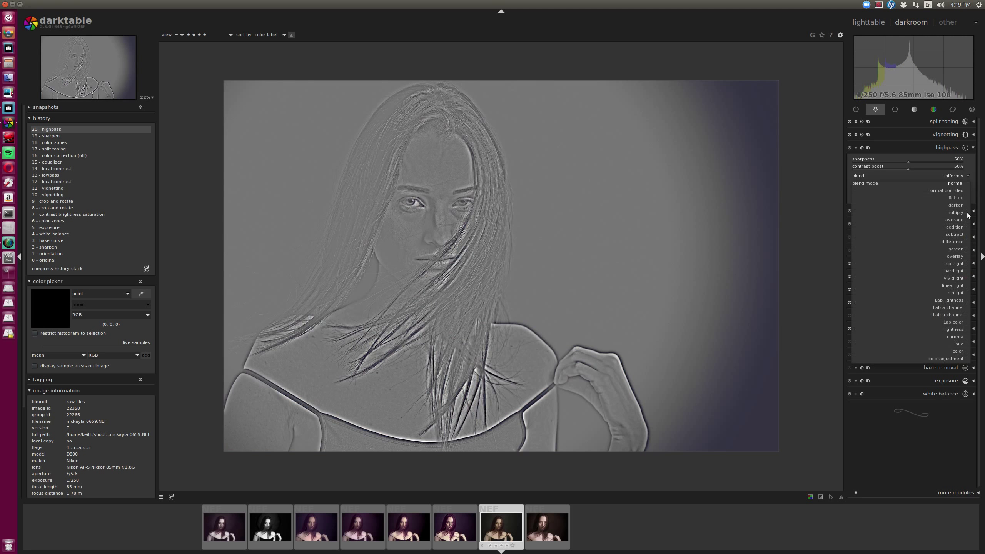
left_click(958, 264)
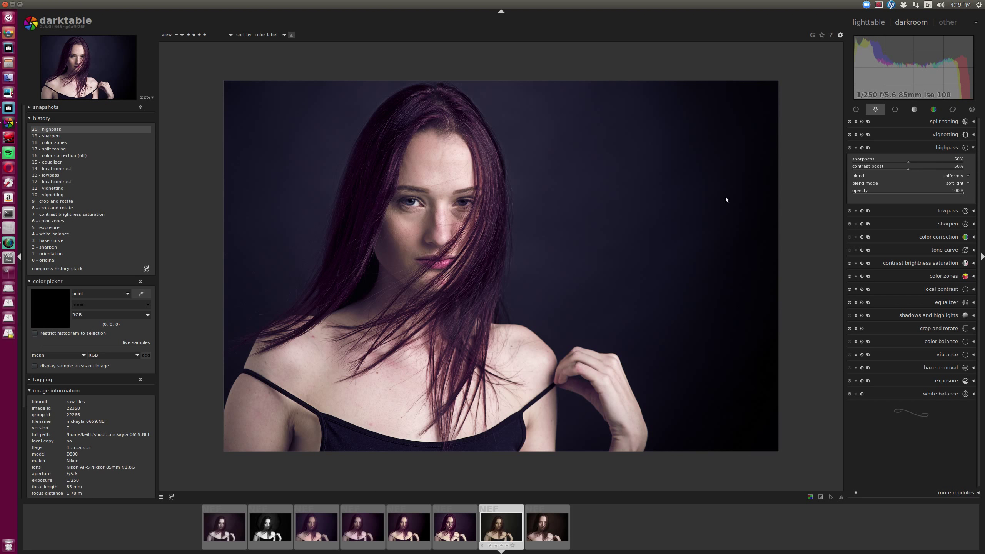
- Set the highpass sharpness to 8% and contrast boost to 58%, and compare the effect off and on
scroll(502, 204, "up", 3)
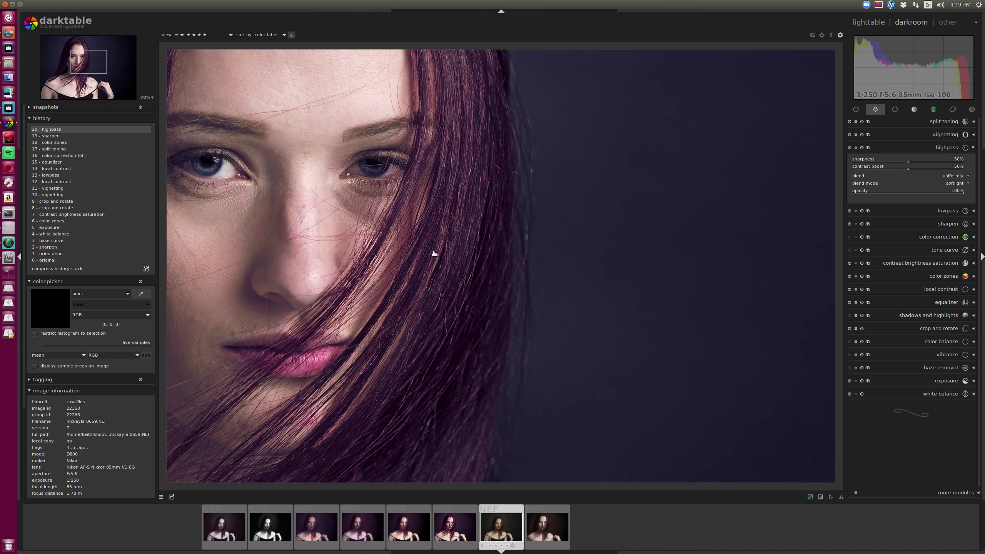
left_click_drag(432, 253, 520, 243)
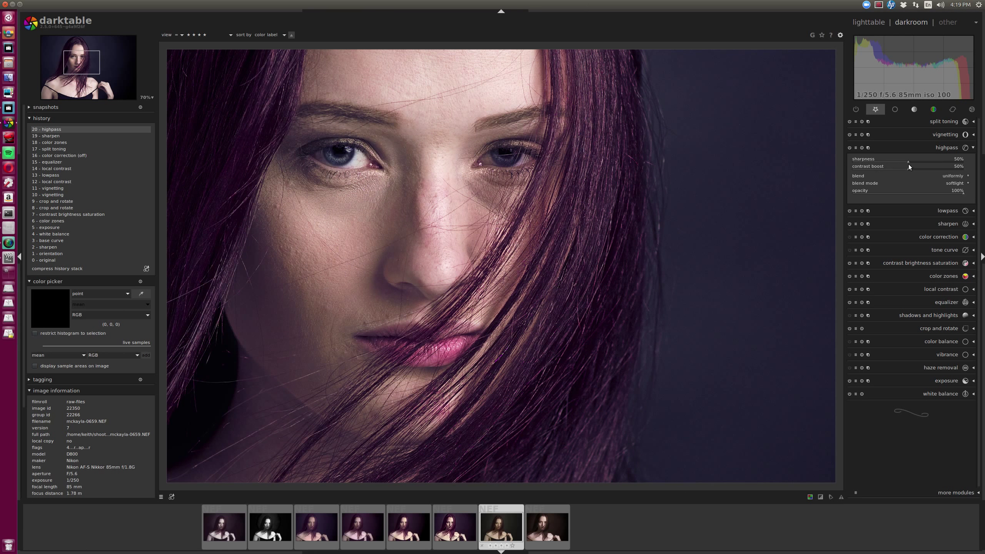
left_click_drag(908, 160, 863, 164)
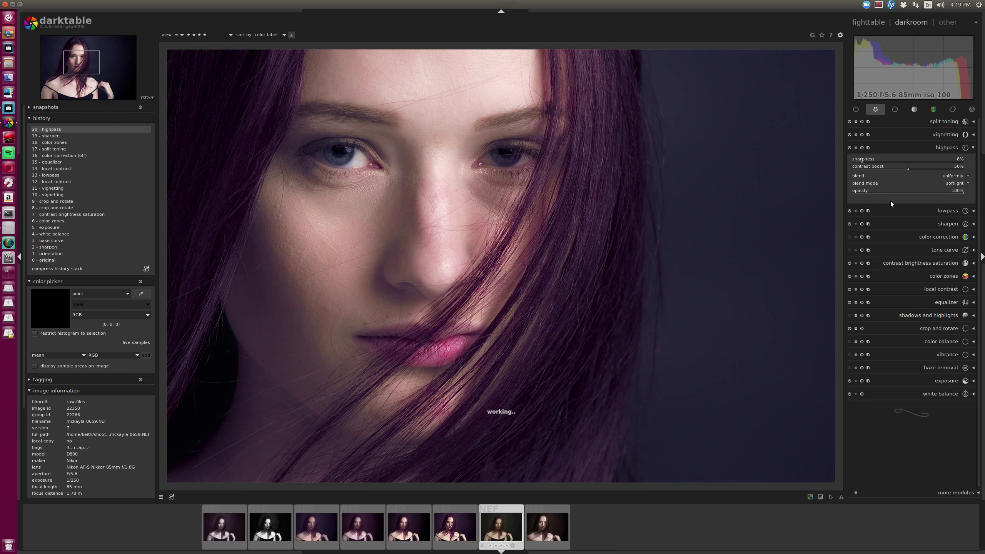
left_click(916, 169)
left_click(849, 148)
left_click(849, 148)
- Lower the highpass opacity to 57%, compare the effect off and on several times, and collapse the module
left_click_drag(964, 196, 915, 192)
left_click(849, 147)
left_click(848, 147)
left_click(849, 147)
left_click(848, 147)
left_click(848, 148)
left_click(848, 147)
left_click(849, 147)
left_click(849, 148)
middle_click(723, 245)
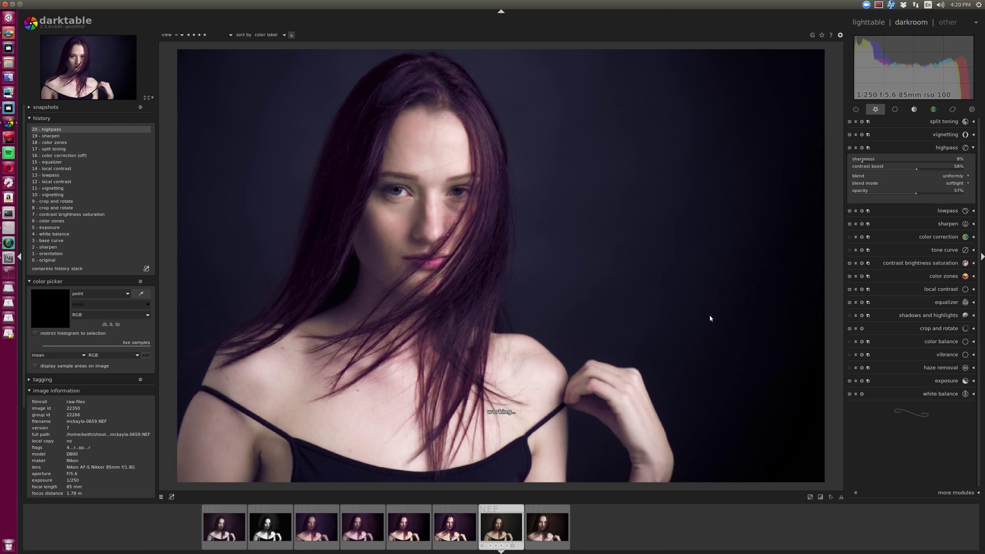
scroll(708, 317, "down", 1)
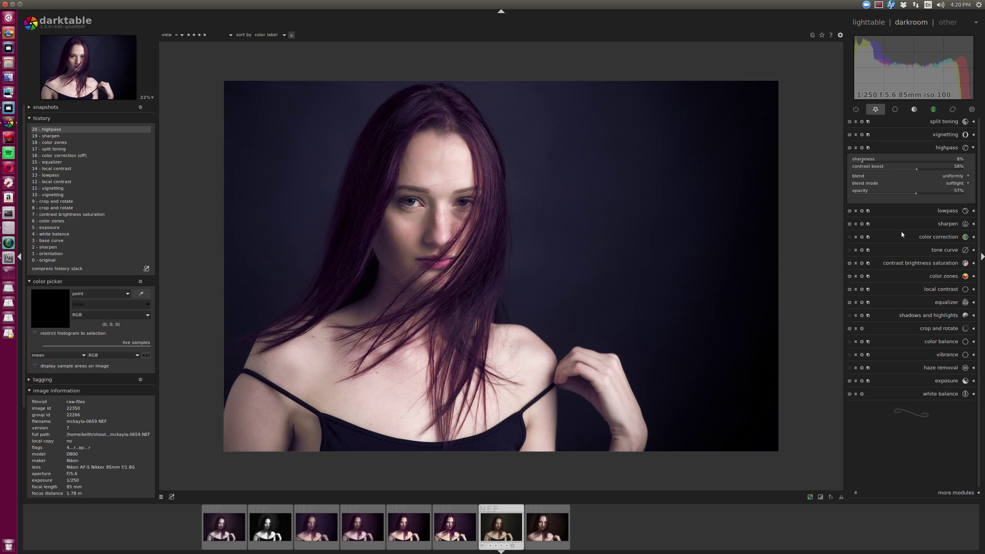
left_click(944, 147)
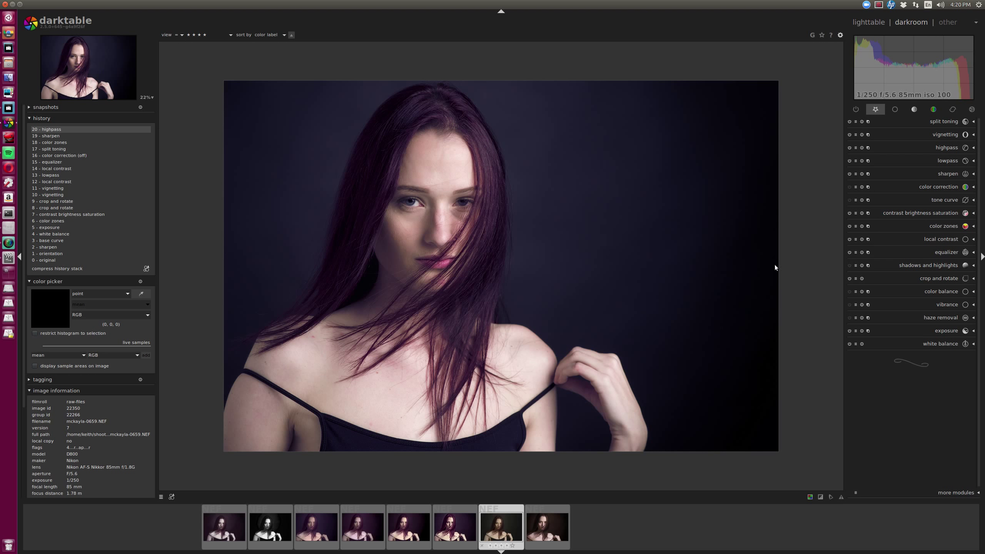
- Shrink the vignette to a 68.18% scale with a 0.932 width/height ratio, and recentre it near the woman's chin at -0.137 horizontal and -0.027 vertical
left_click(939, 134)
left_click_drag(705, 205, 616, 249)
left_click_drag(433, 246, 456, 255)
scroll(482, 246, "down", 3)
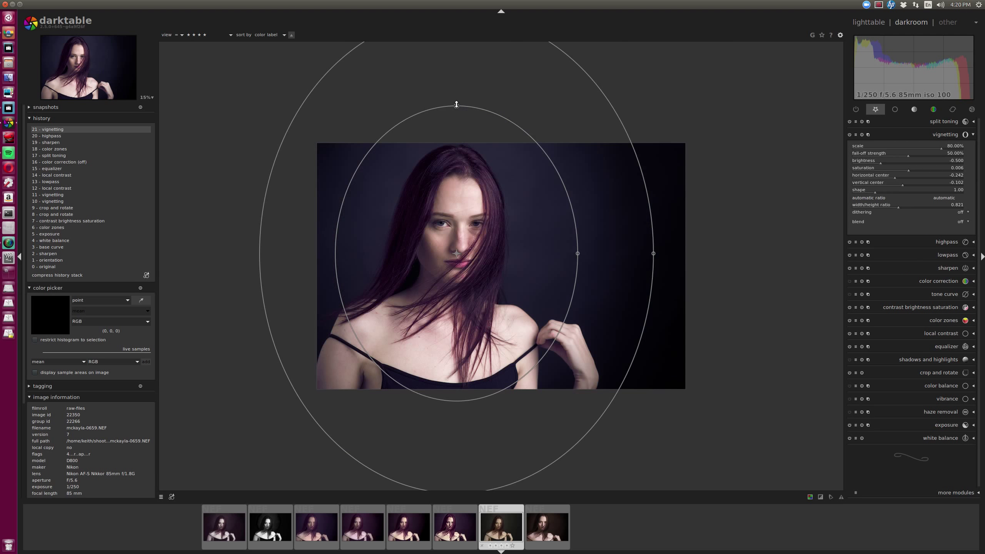
left_click_drag(456, 104, 456, 127)
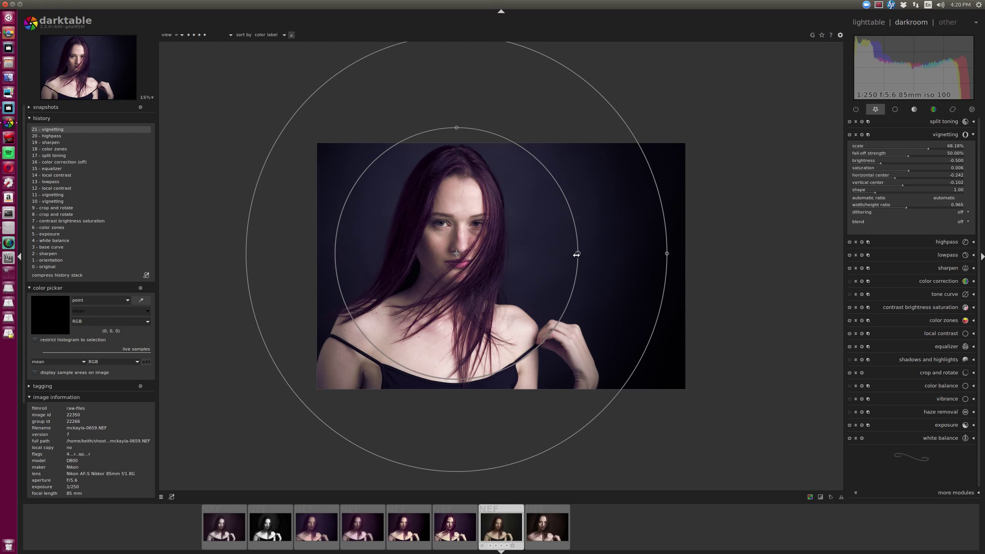
left_click_drag(576, 254, 573, 253)
left_click_drag(456, 253, 474, 263)
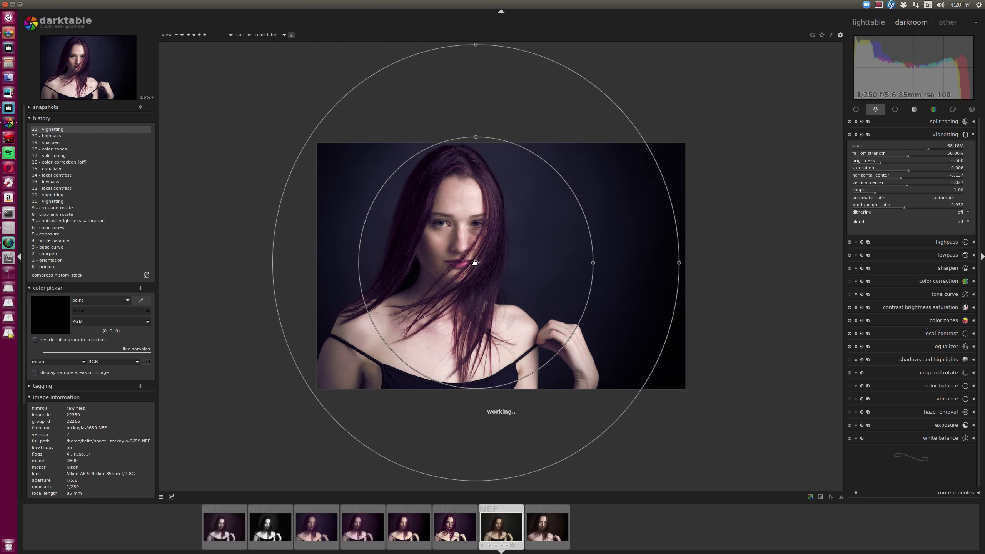
left_click(938, 135)
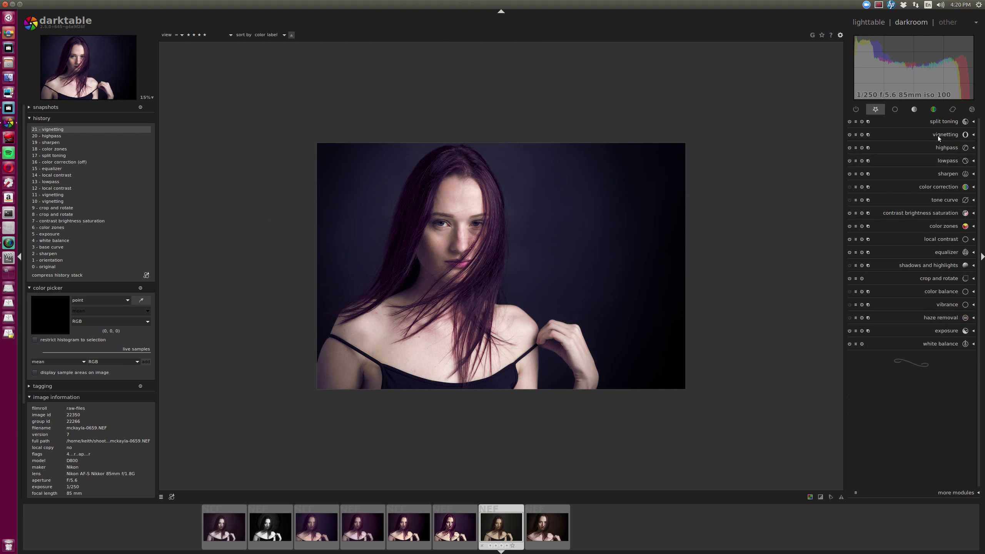
- Check the portrait for clipped areas with the over/underexposure indicator
left_click(820, 497)
left_click(820, 496)
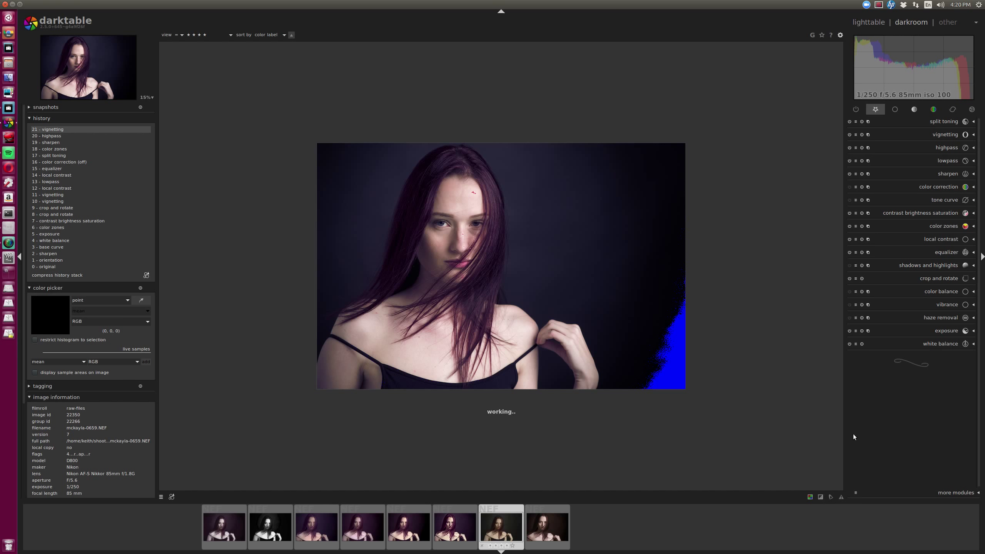
scroll(663, 266, "up", 1)
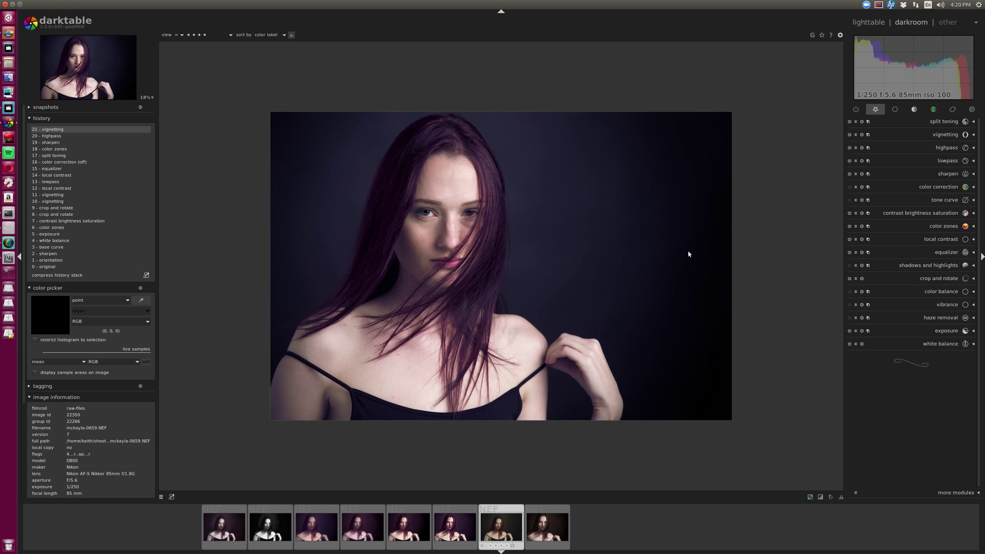
- Adjust the contrast in contrast brightness saturation to about 0.06
left_click(930, 239)
left_click(942, 161)
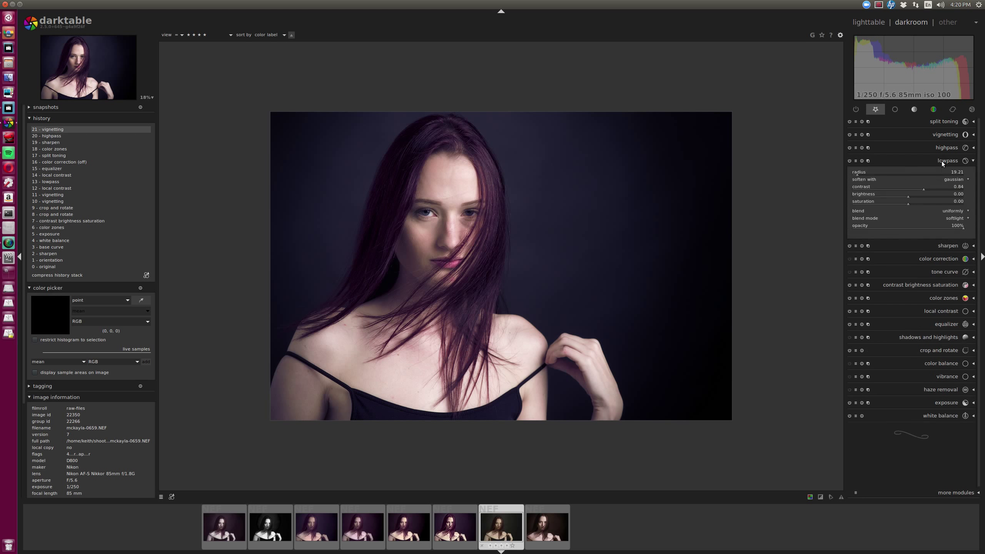
left_click(934, 284)
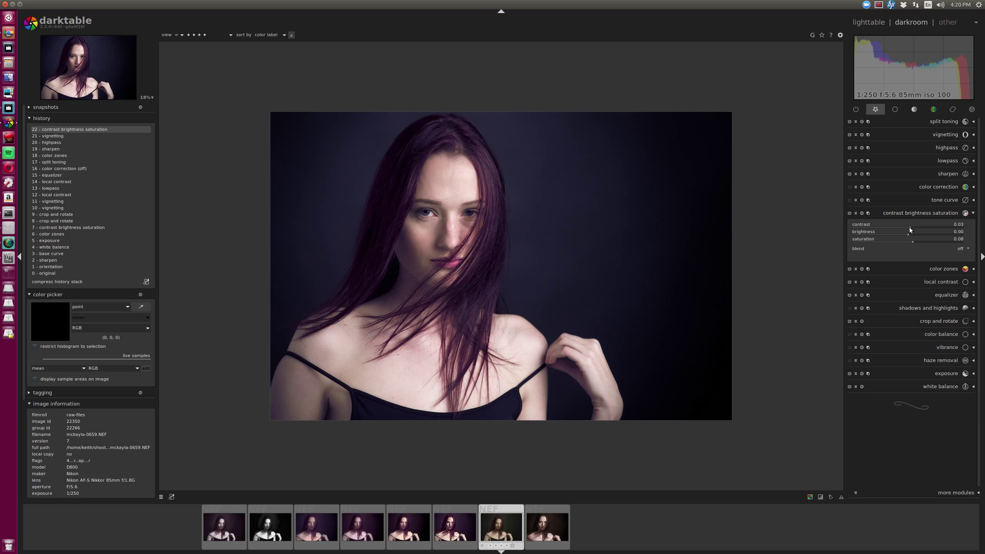
scroll(926, 226, "up", 1)
scroll(926, 226, "down", 10)
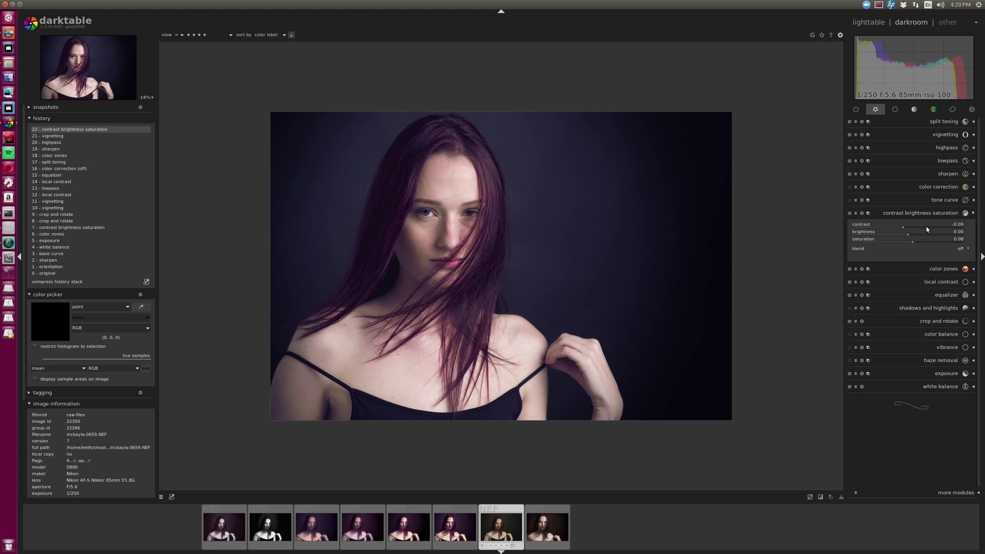
scroll(926, 229, "up", 4)
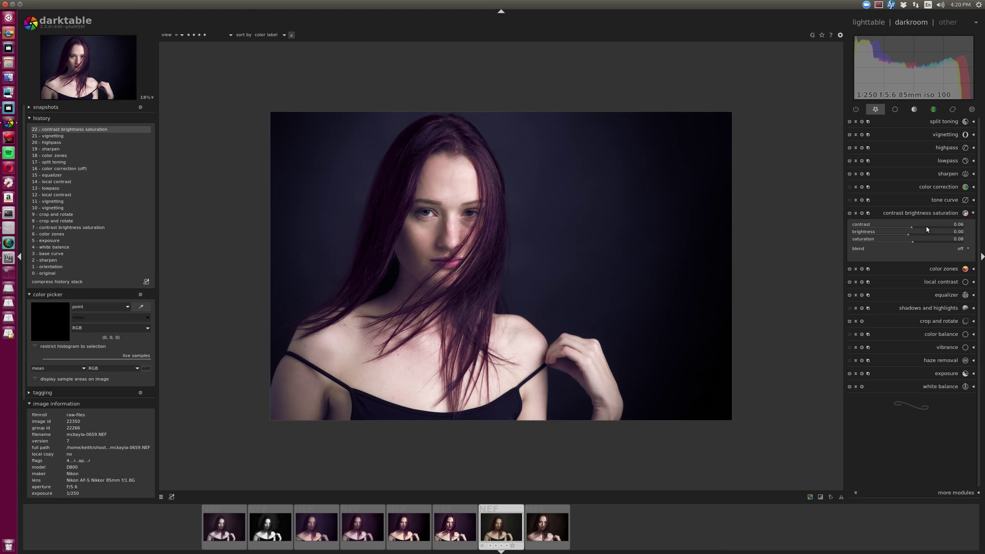
scroll(926, 229, "up", 1)
scroll(926, 229, "down", 1)
- Try shadows and highlights with lowered shadows and highlights at -0.89, and turn the module off
left_click(946, 310)
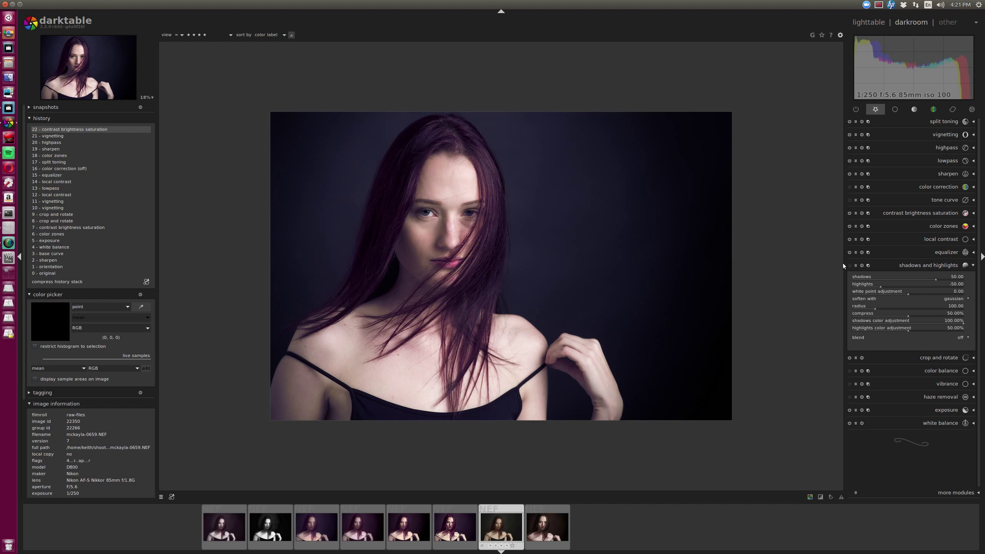
left_click_drag(935, 279, 905, 287)
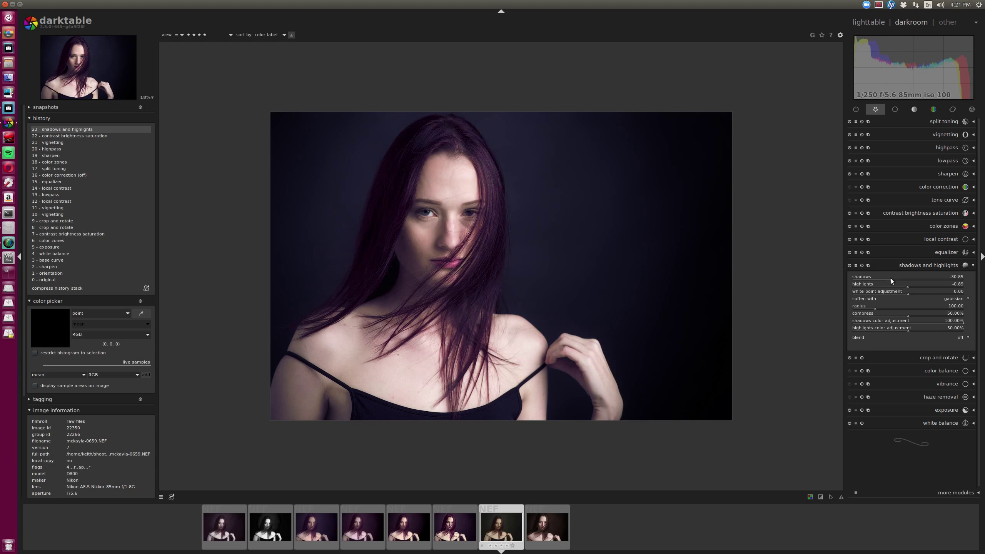
mouse_move(891, 279)
left_mouse_down()
mouse_move(883, 278)
mouse_move(902, 280)
left_mouse_up()
left_click(849, 266)
- Set the lowpass contrast to 1.35 and the radius to 173.83
left_click(940, 161)
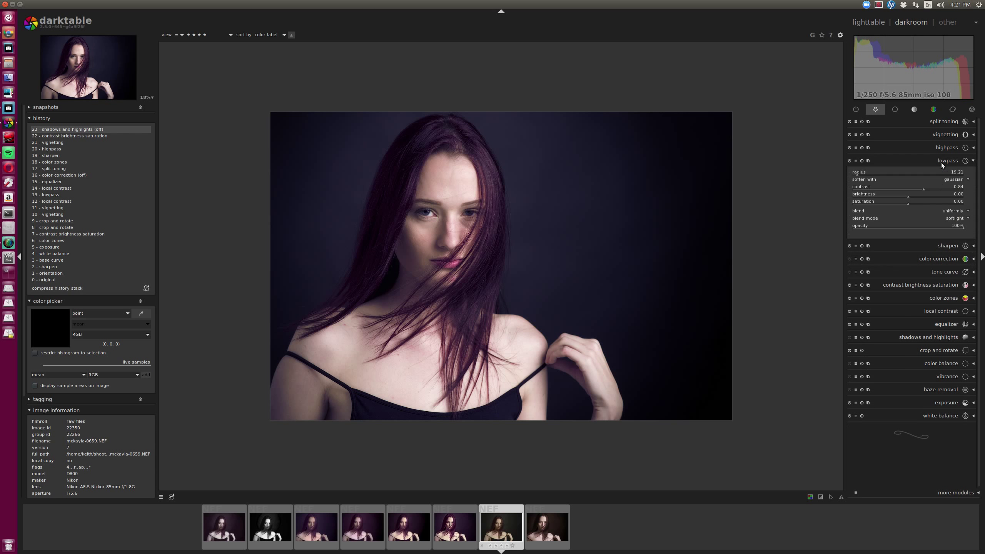
left_click_drag(860, 178, 952, 175)
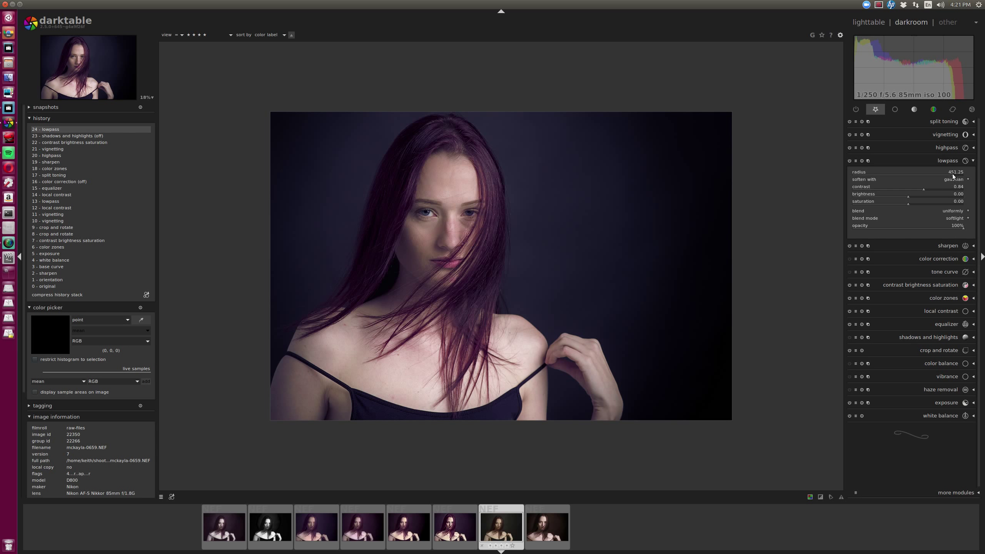
scroll(949, 174, "down", 1)
left_click_drag(923, 189, 917, 189)
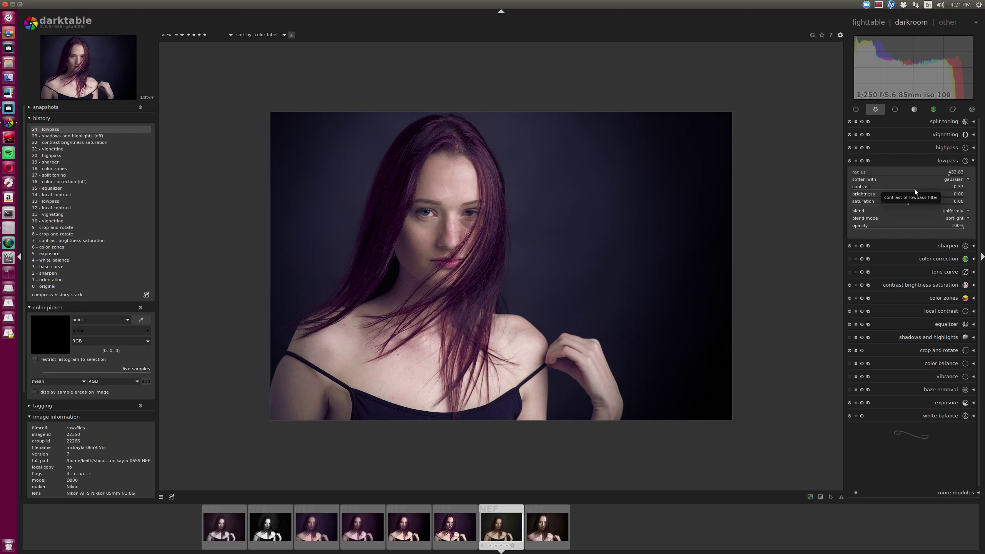
left_click_drag(921, 190, 929, 190)
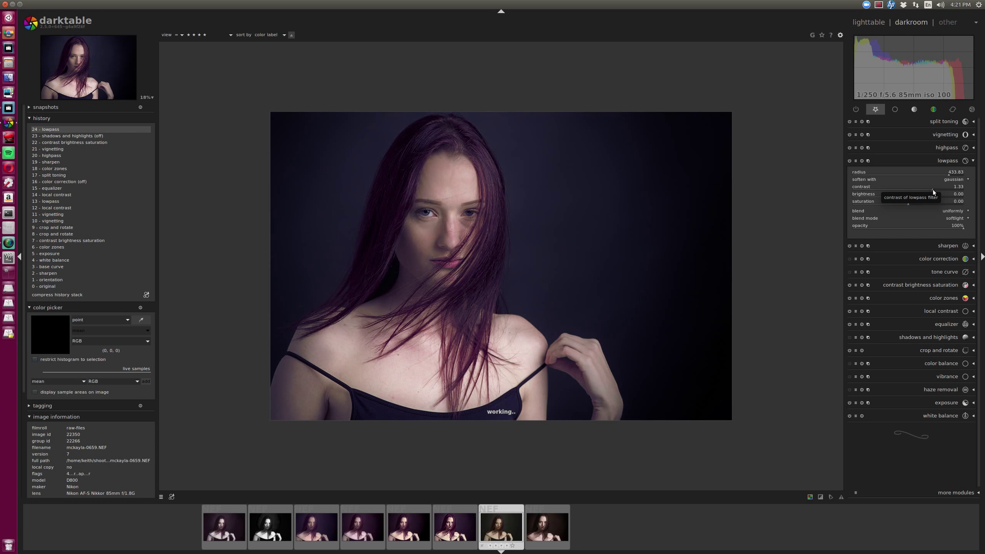
left_click(933, 190)
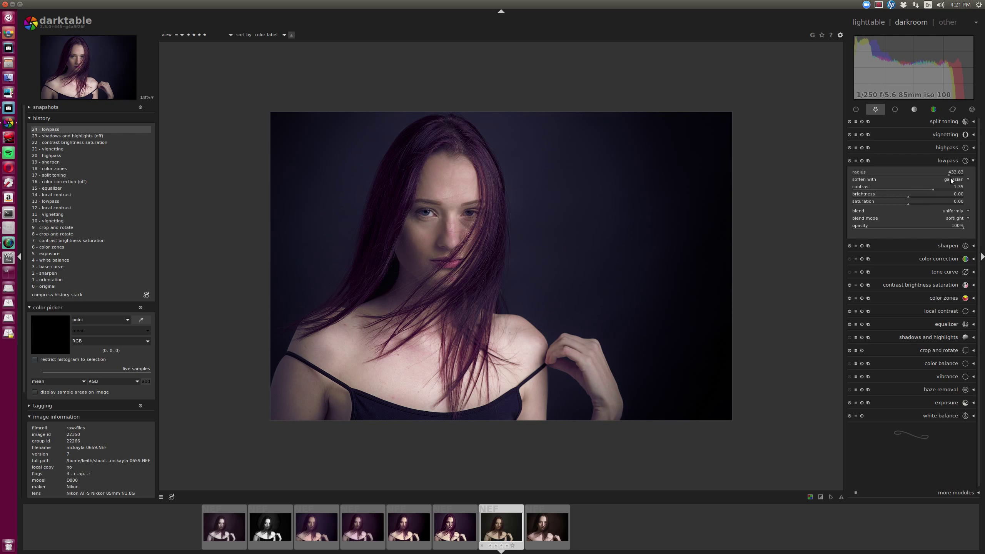
left_click(950, 177)
left_click_drag(949, 177, 888, 174)
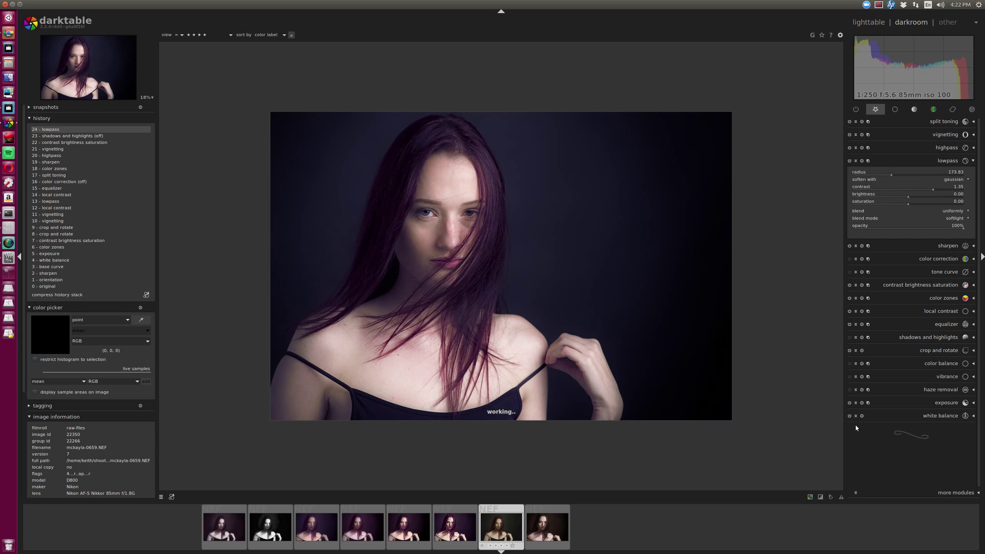
- Lower the exposure to 1.34 EV, checking the over/underexposure indicator before and after the change
left_click(820, 497)
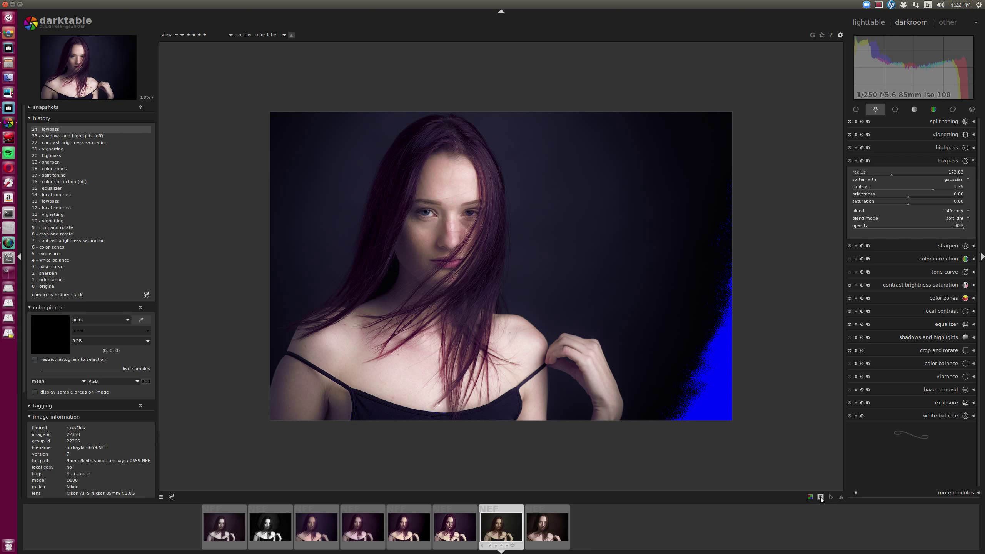
left_click(820, 497)
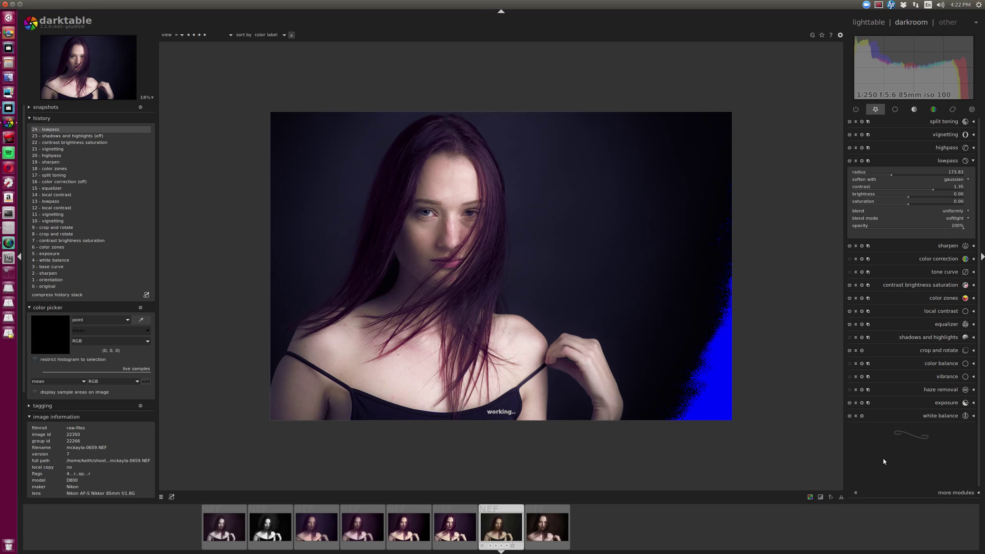
left_click(942, 400)
scroll(942, 361, "down", 5)
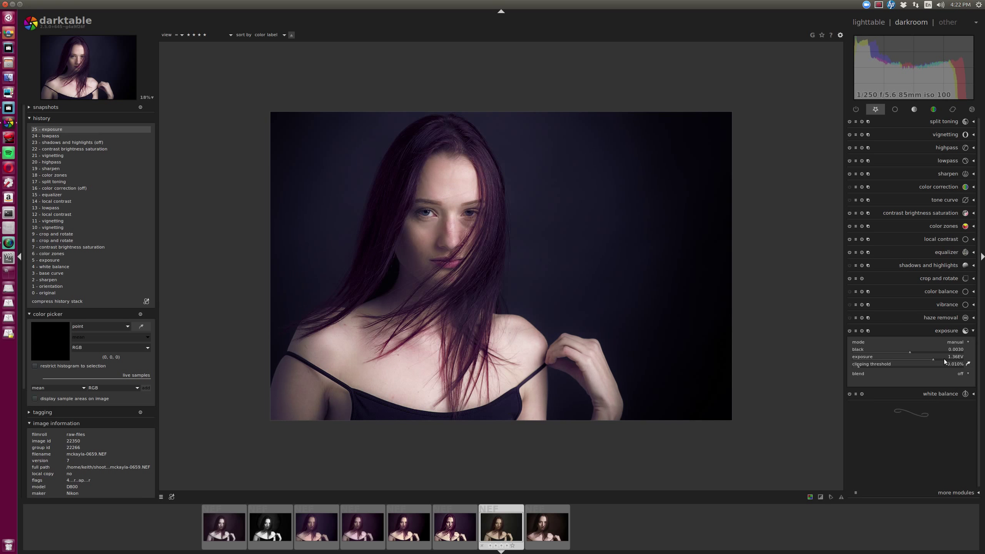
scroll(944, 362, "down", 1)
left_click(820, 496)
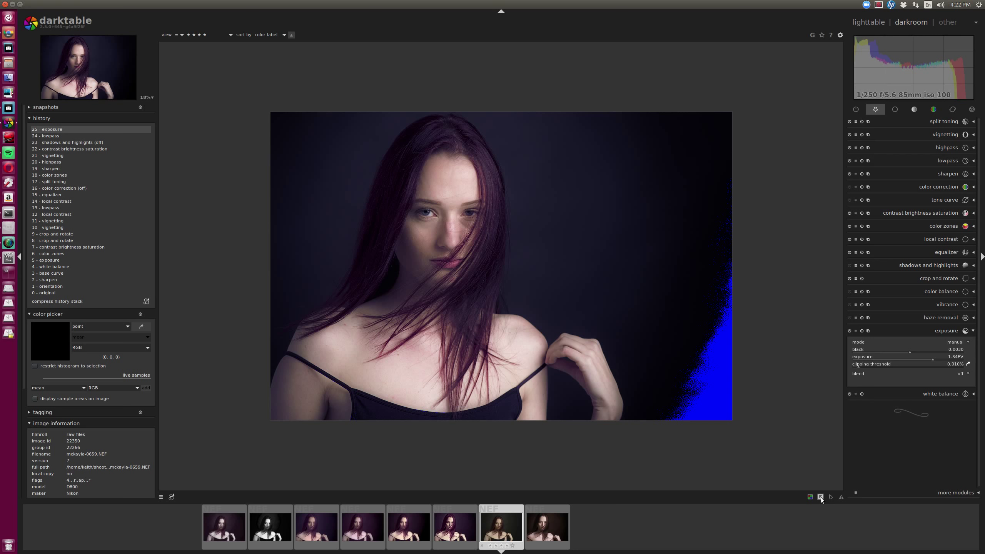
left_click(820, 497)
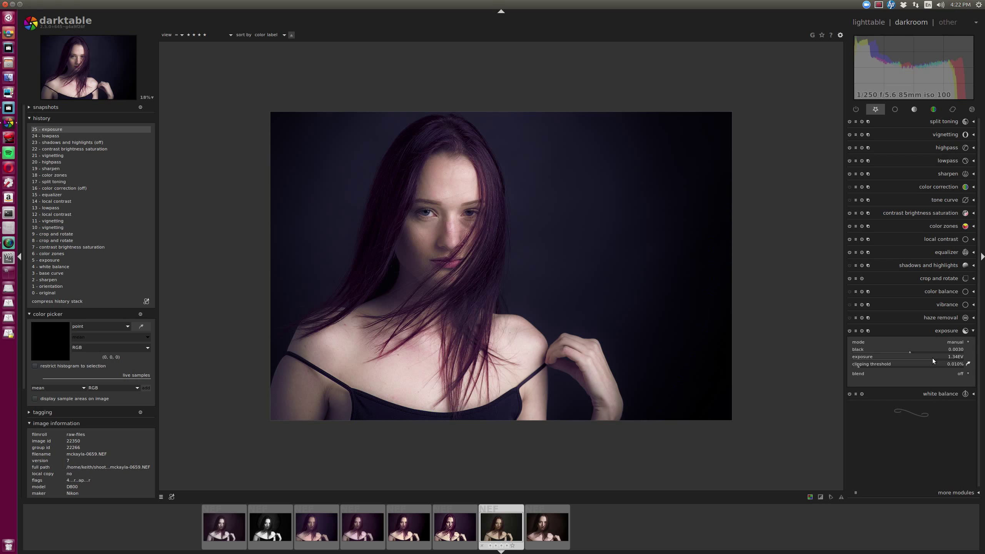
- Switch the tone curve module on and back off to compare its effect
scroll(932, 358, "up", 1)
left_click(849, 200)
left_click(849, 200)
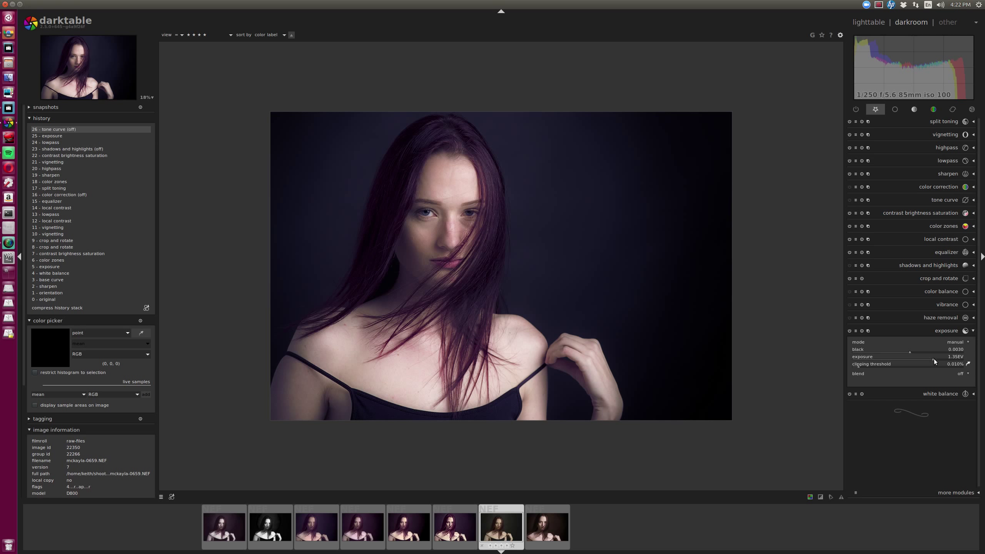
- Push the exposure to 3.00 EV and turn on the over/underexposure indicator to reveal clipped areas
left_click_drag(934, 359, 939, 358)
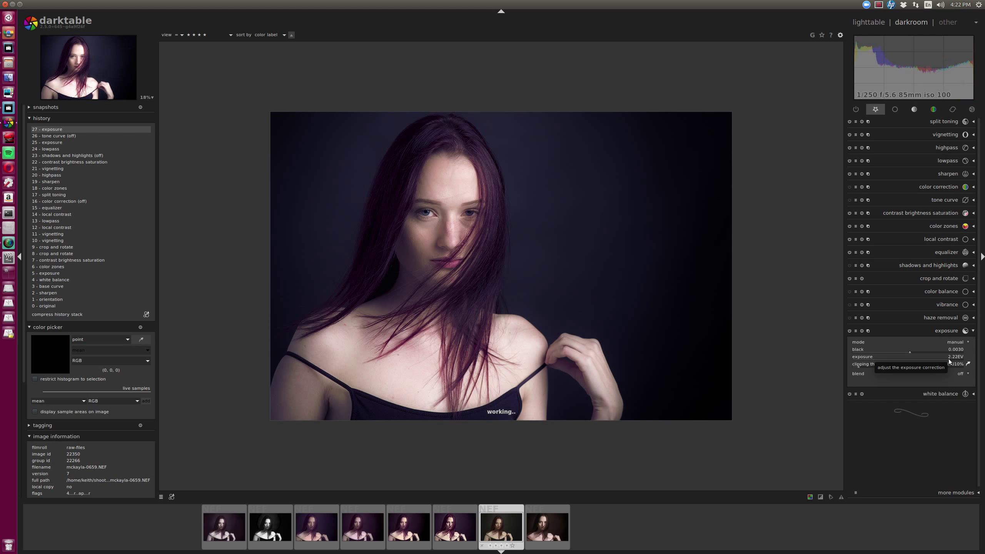
left_click_drag(948, 361, 968, 365)
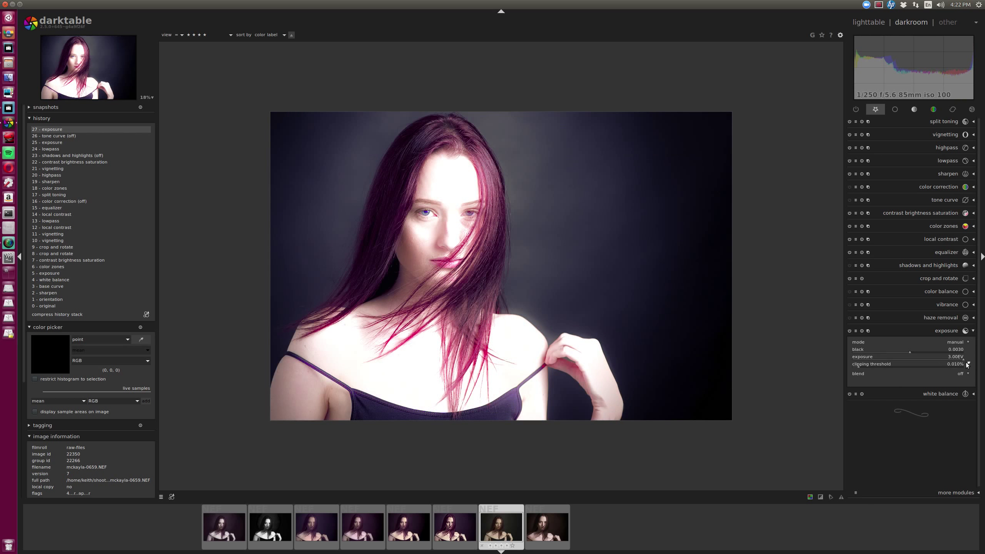
left_click(821, 497)
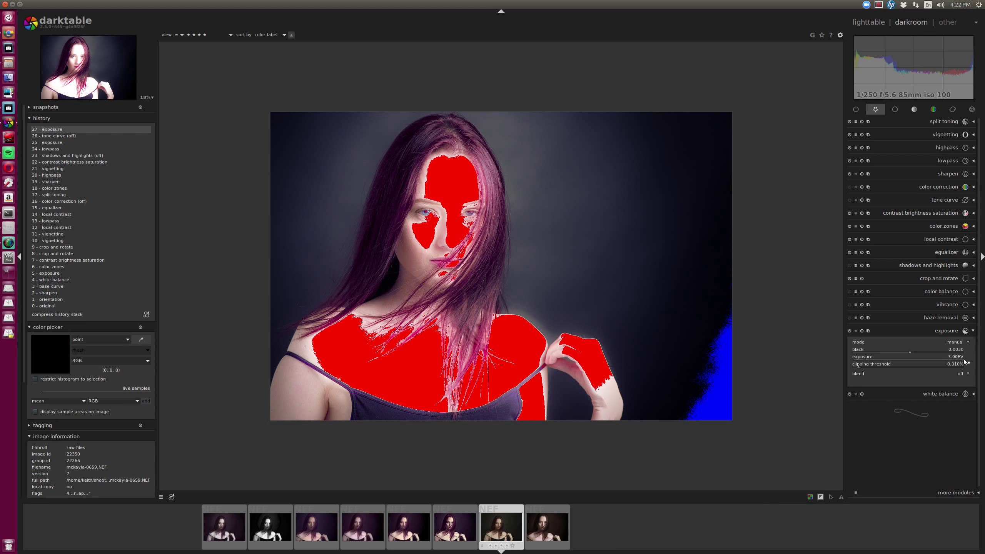
- Set the exposure to 1.53 EV, using the clipping overlay on the skin as a guide
left_click(940, 359)
left_click(937, 359)
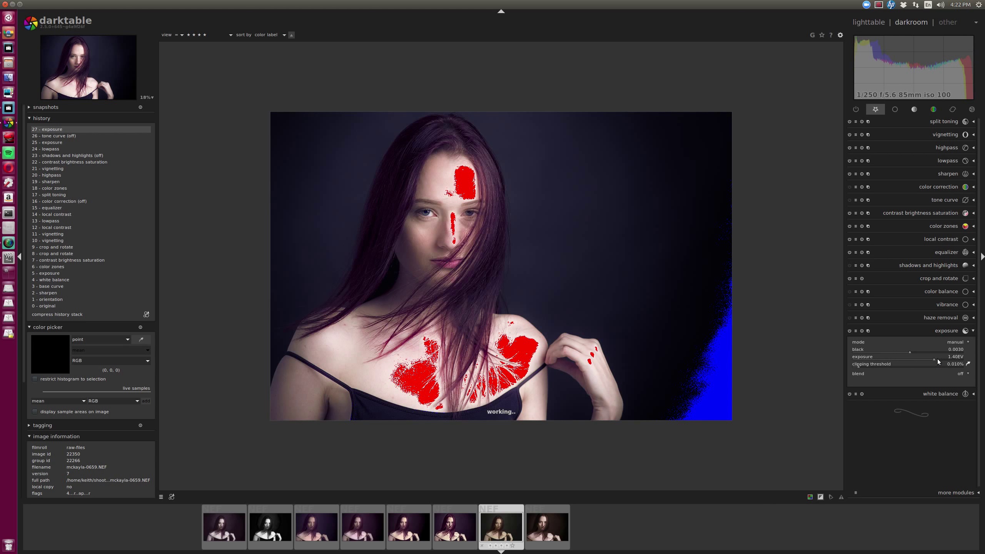
scroll(937, 359, "down", 1)
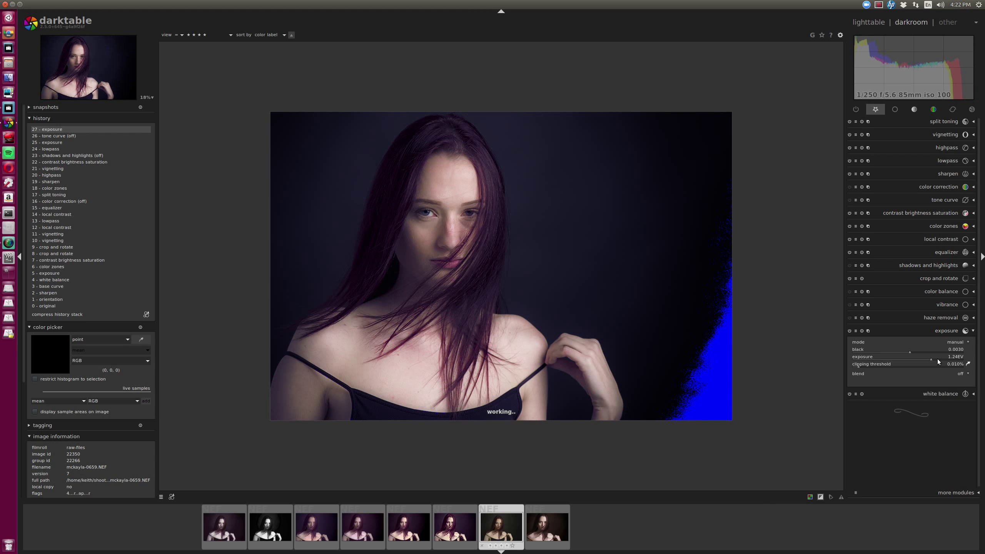
scroll(937, 359, "up", 2)
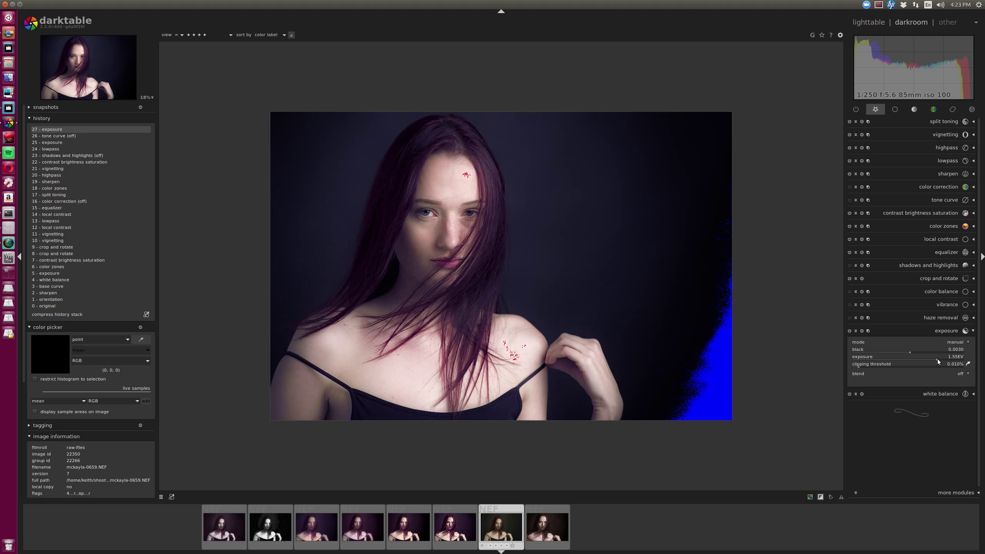
scroll(937, 359, "down", 1)
- Set the exposure module's black level to 0.0050, check clipping on the face up close, and turn off the over/underexposure indicator
scroll(923, 349, "up", 1)
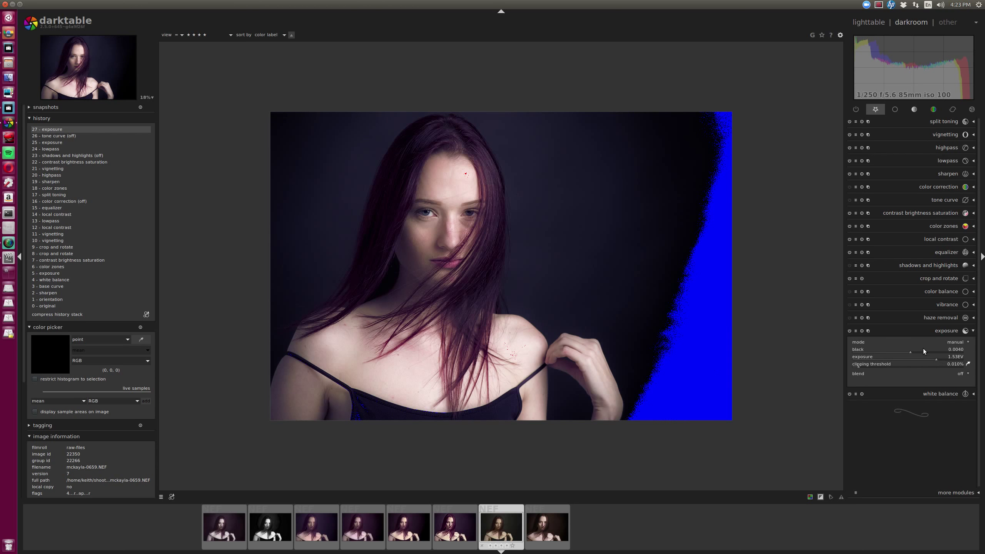
scroll(923, 349, "up", 1)
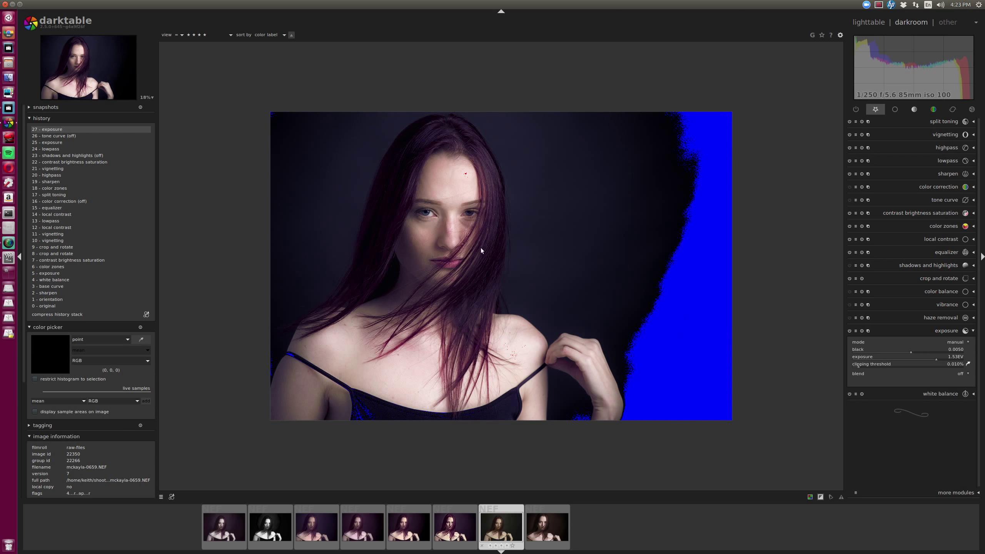
scroll(415, 211, "up", 4)
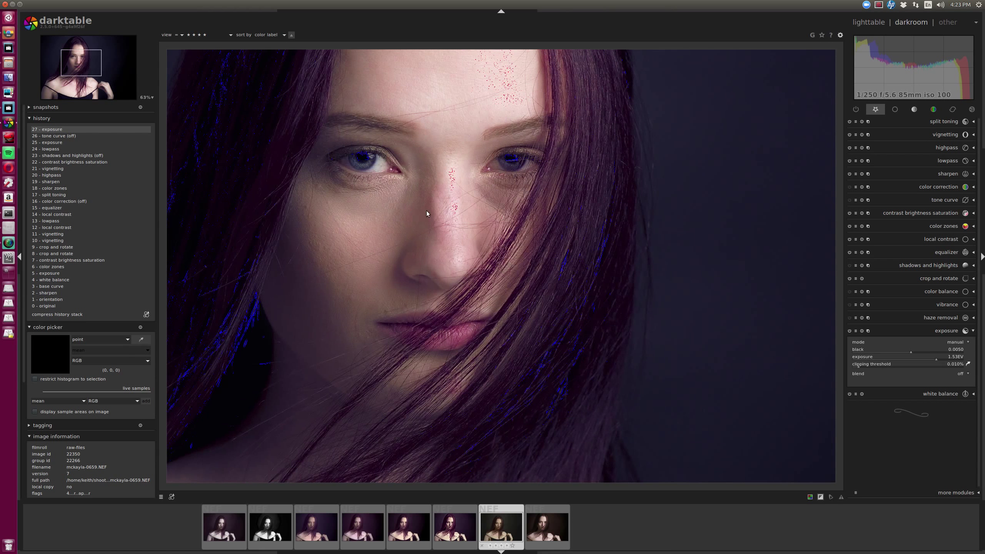
scroll(505, 277, "down", 4)
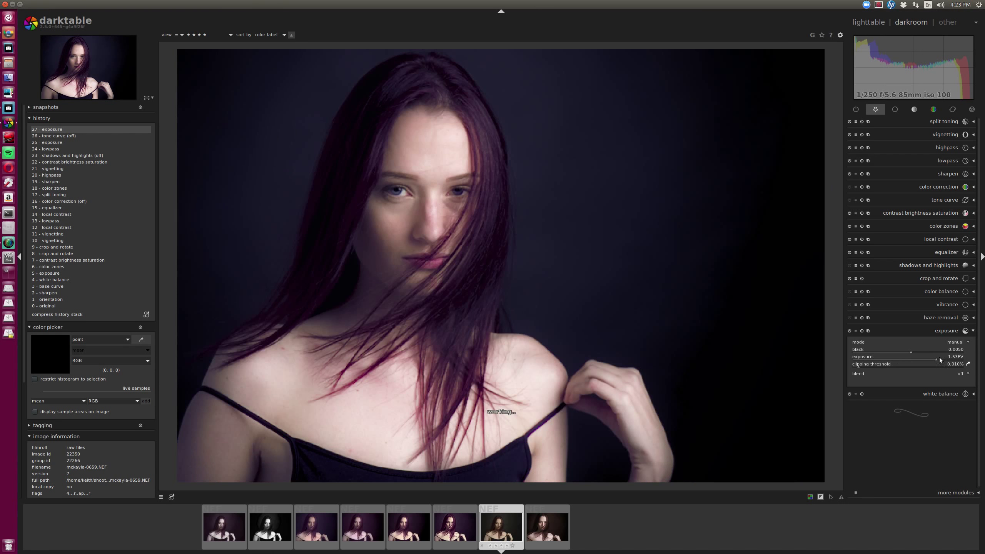
left_click(820, 497)
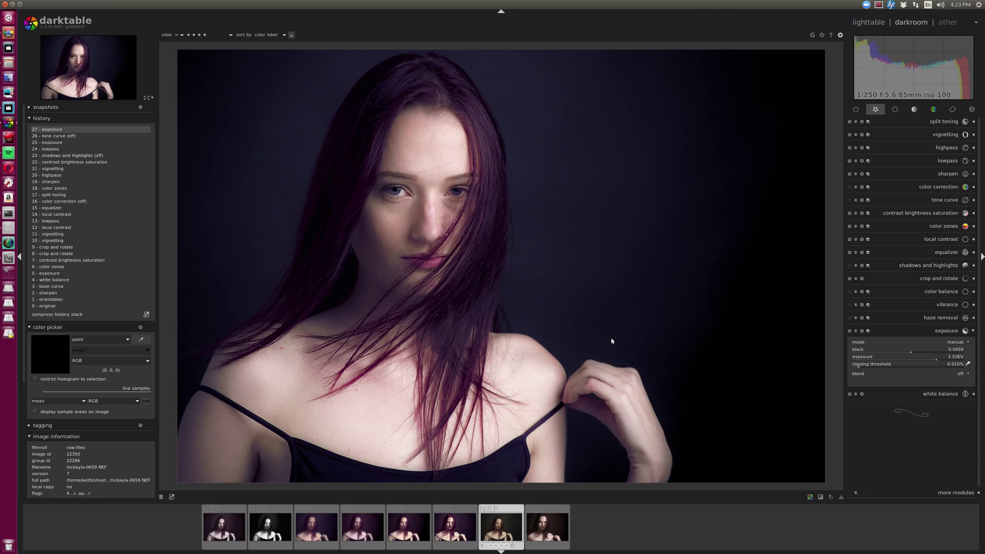
- Add a new instance of the exposure module and set its exposure to 0.52 EV
scroll(611, 341, "down", 1)
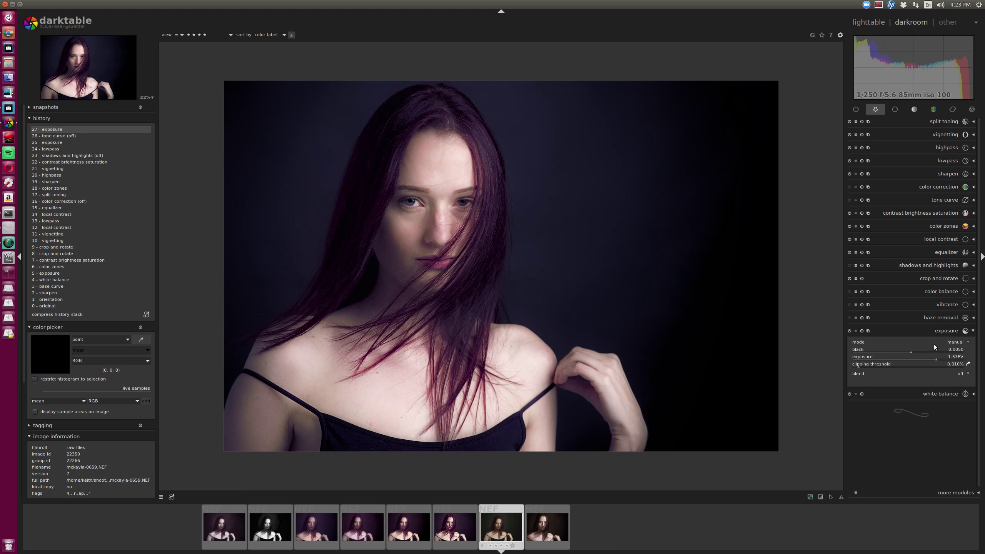
left_click(868, 330)
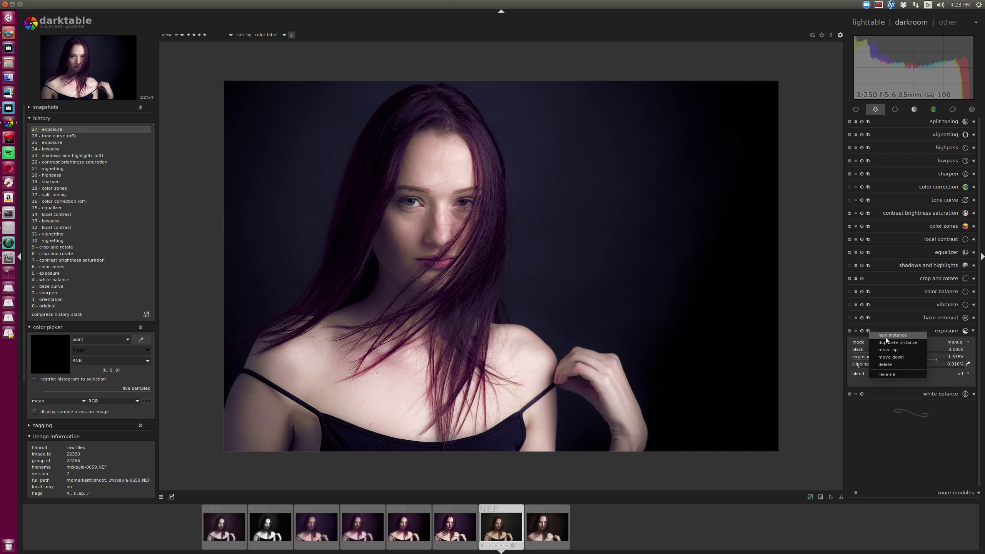
left_click(891, 335)
left_click(918, 361)
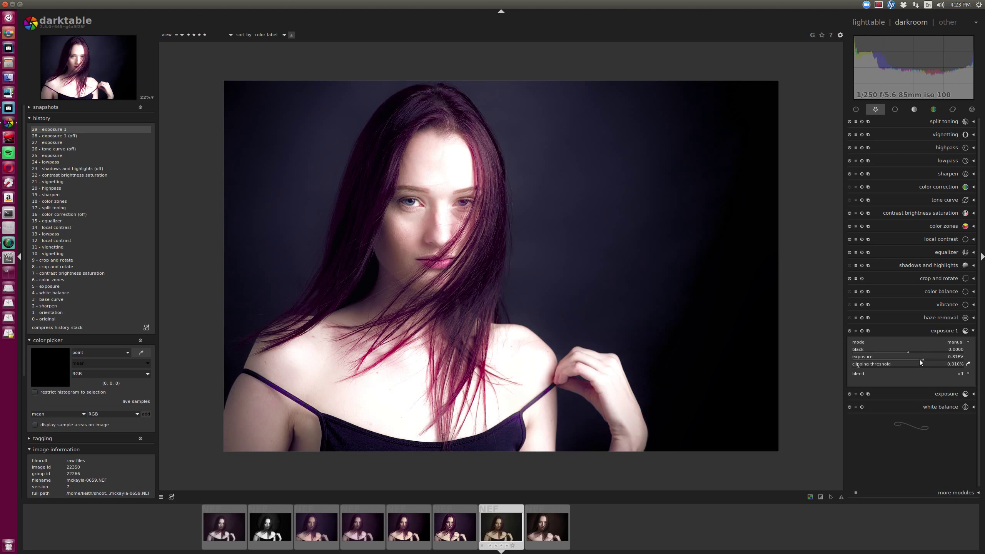
left_click_drag(922, 360, 917, 359)
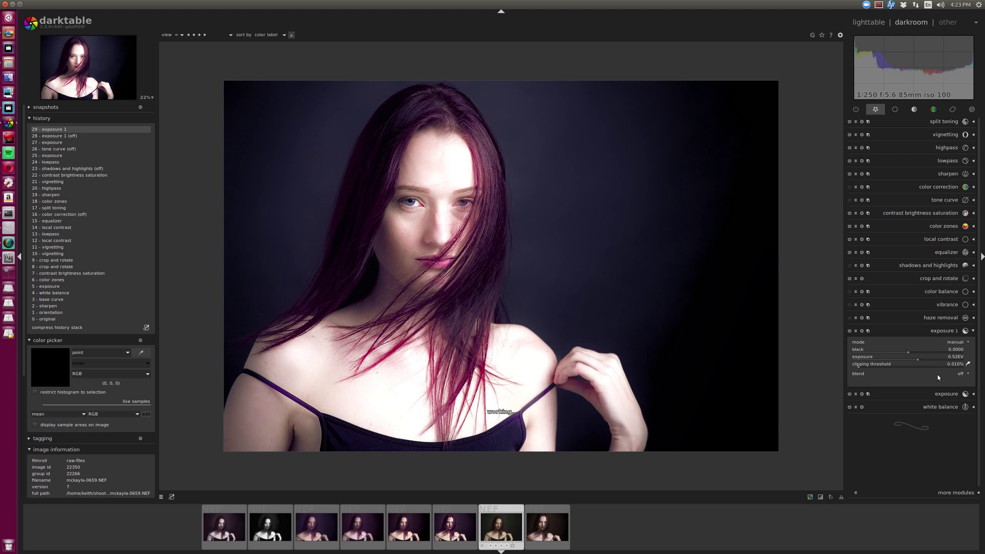
- Limit the new exposure instance to a drawn mask, painting one small brush shape over the eye near the loose hair
left_click(961, 374)
left_click(950, 388)
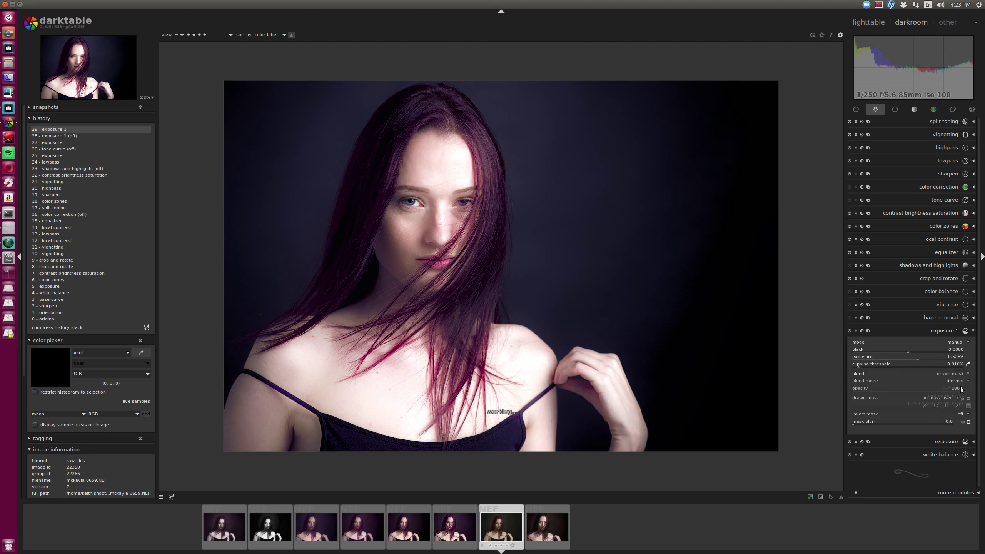
left_click(925, 407)
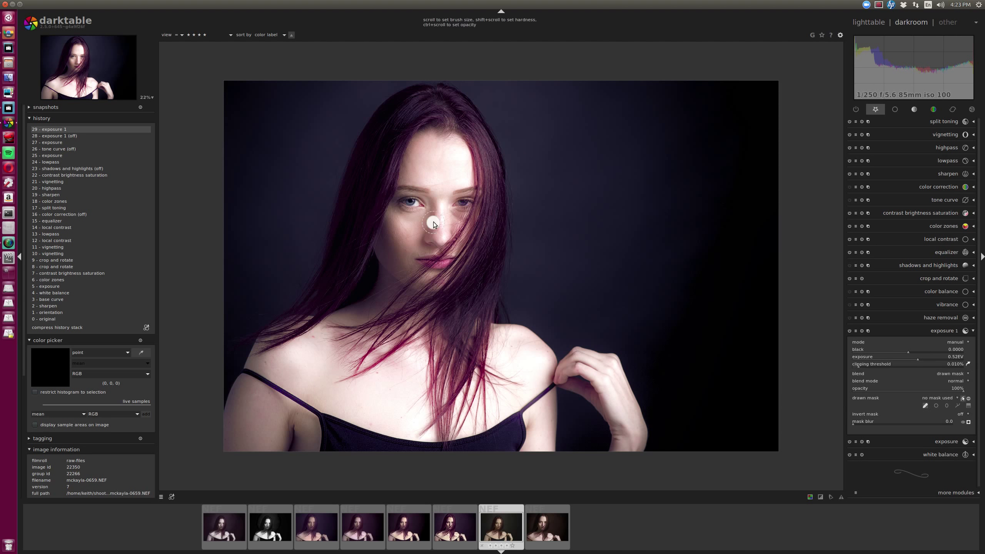
scroll(461, 206, "down", 8)
scroll(461, 206, "down", 3)
left_click(461, 205)
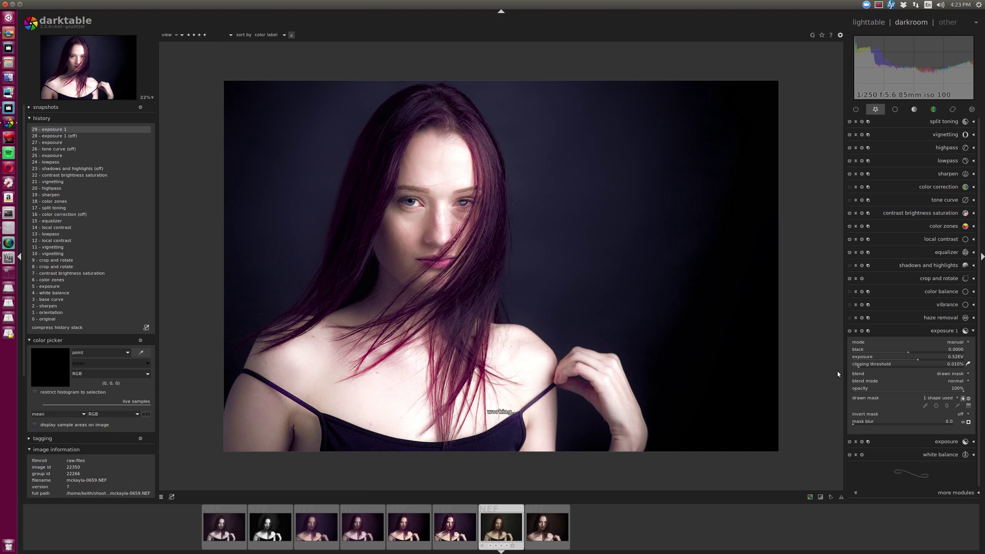
- Raise the exposure of the masked exposure instance slightly to brighten the eye
left_click(938, 331)
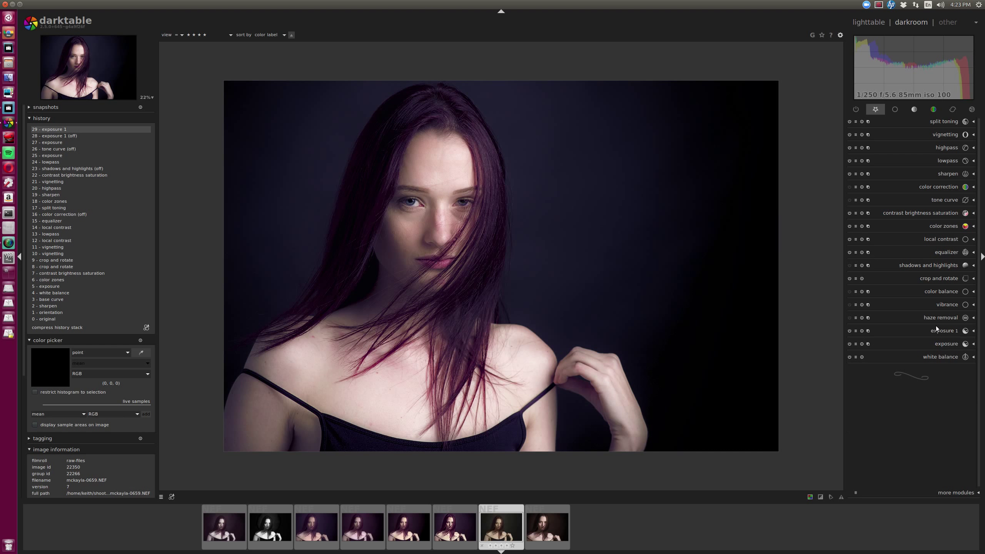
left_click(936, 330)
scroll(931, 357, "up", 1)
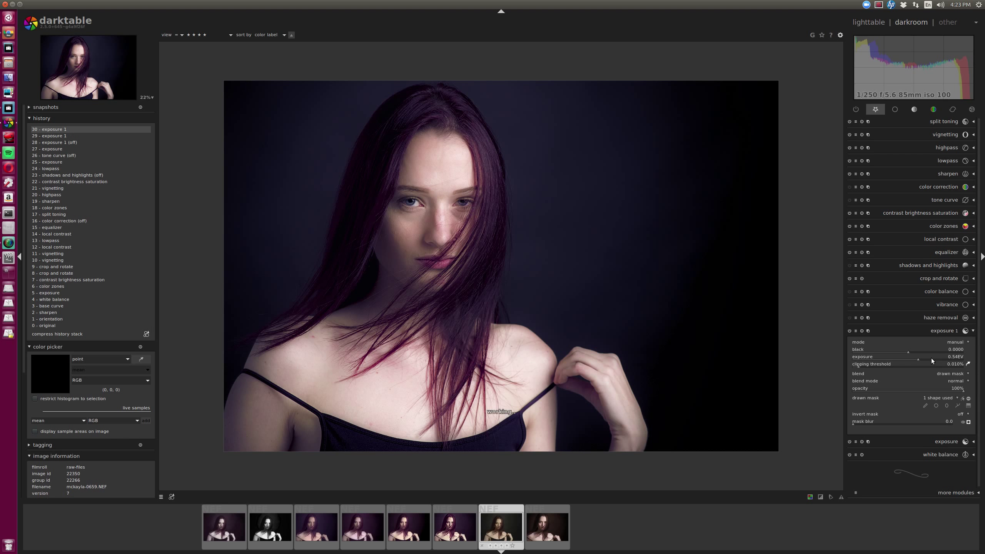
scroll(931, 358, "up", 4)
scroll(930, 358, "up", 1)
- Set the saturation in contrast brightness saturation to 0.13
left_click(917, 213)
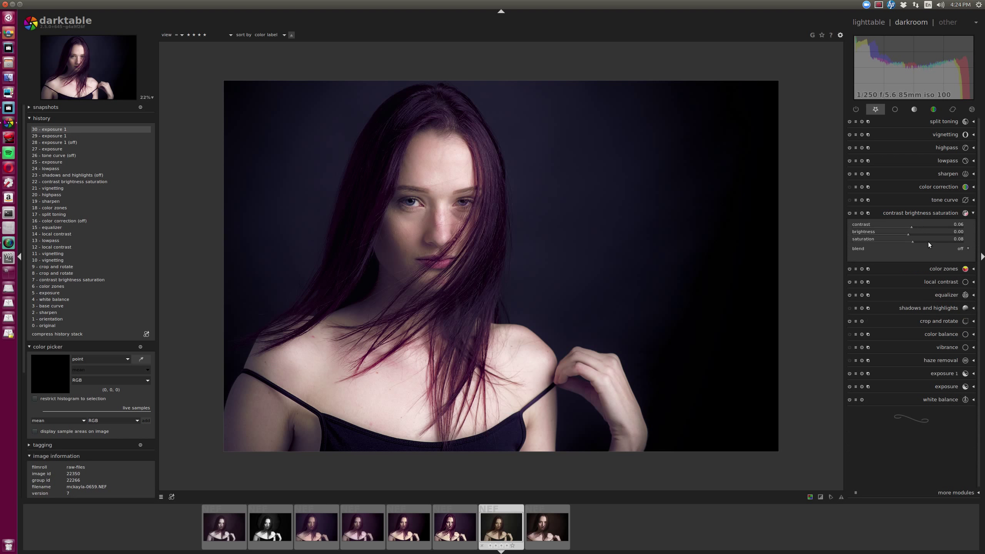
scroll(929, 243, "up", 7)
scroll(928, 243, "down", 2)
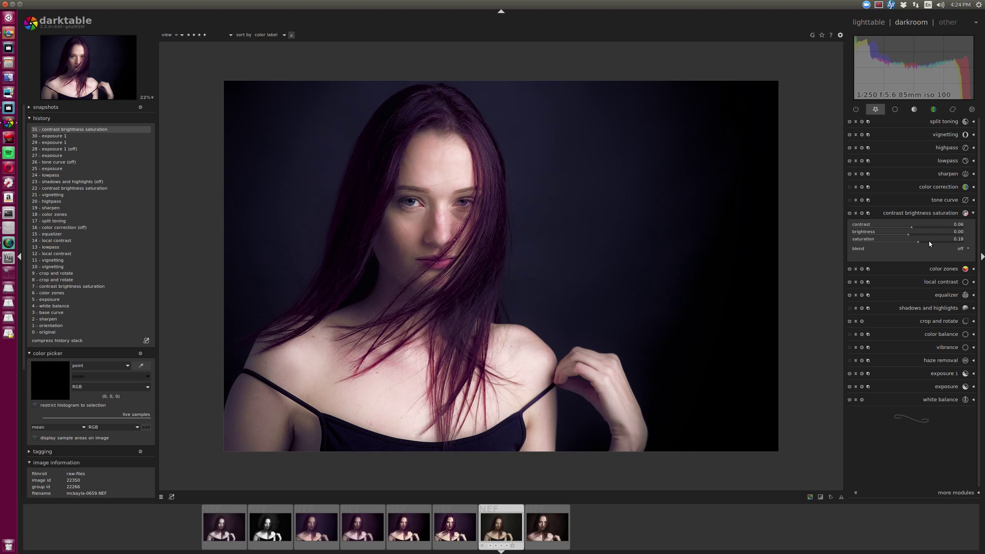
scroll(928, 242, "down", 1)
scroll(923, 239, "down", 1)
scroll(643, 293, "down", 1)
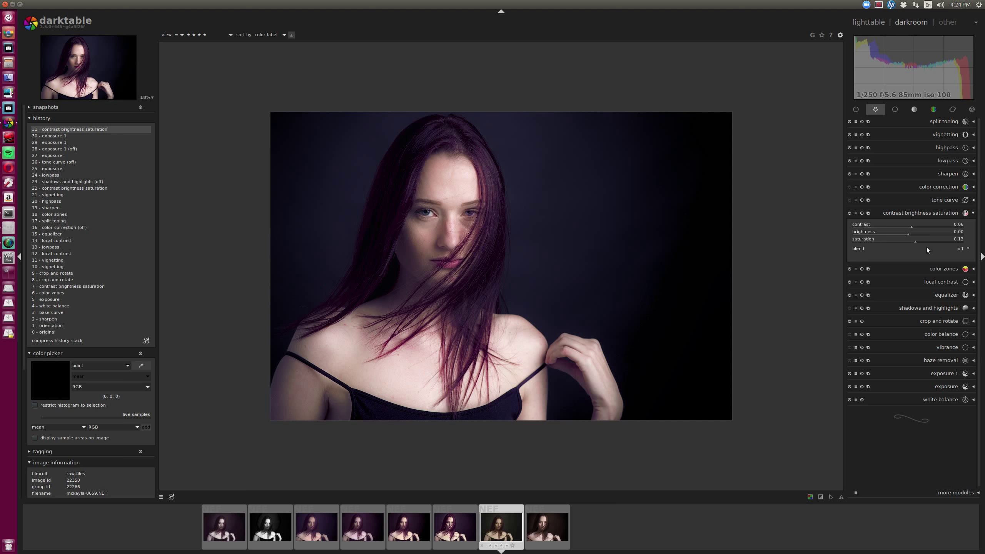
- Raise the lightness curve for the blue and cyan tones in color zones and check the whole image
left_click(931, 269)
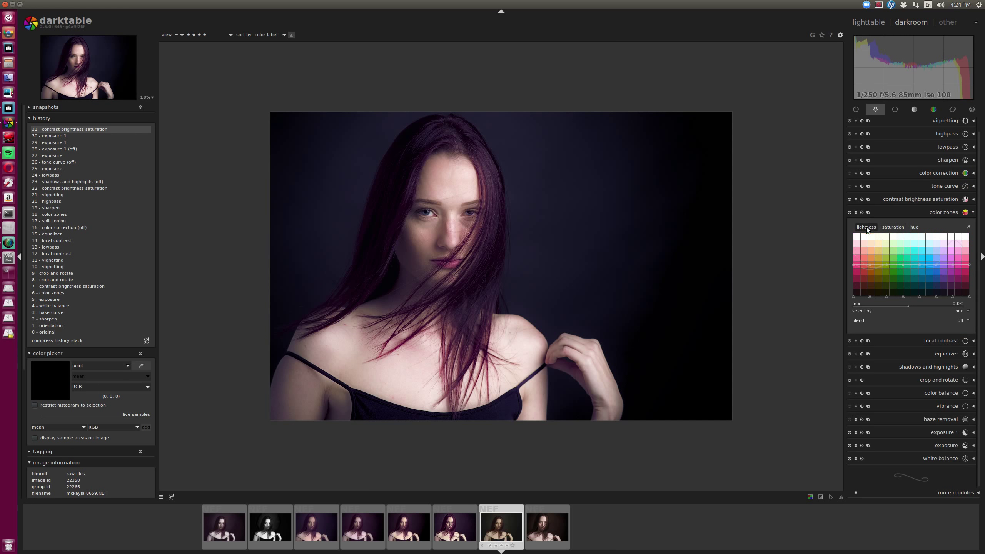
left_click_drag(932, 263, 928, 254)
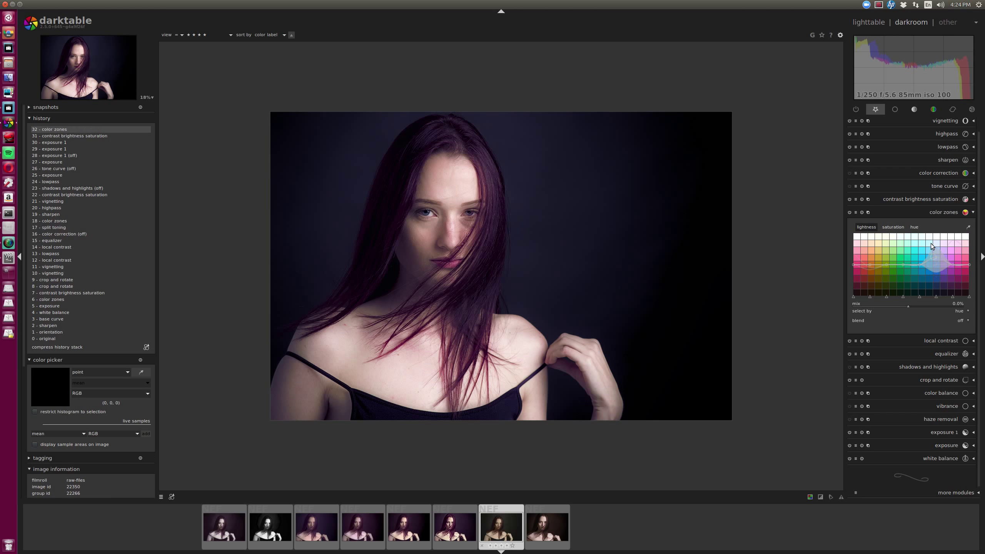
left_click_drag(921, 266, 923, 256)
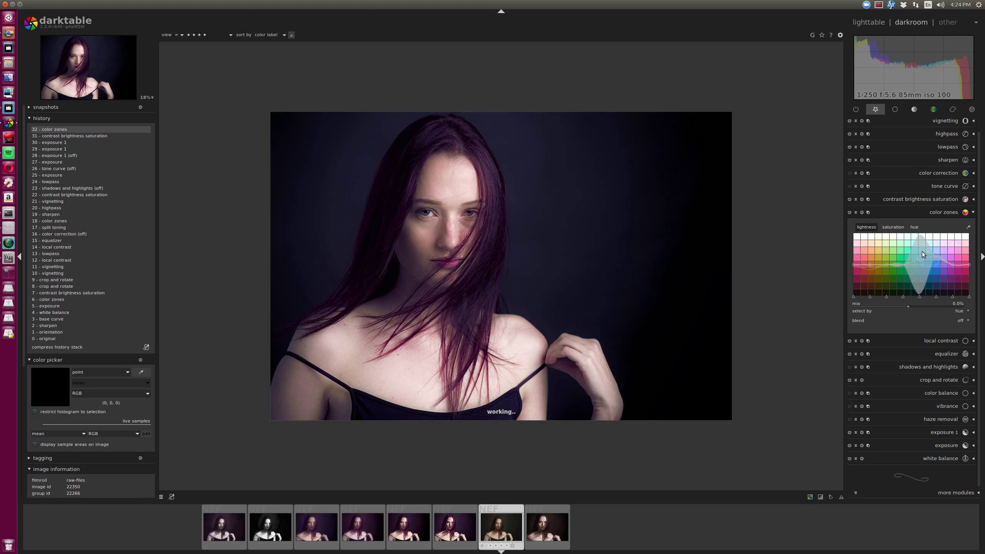
scroll(569, 243, "down", 1)
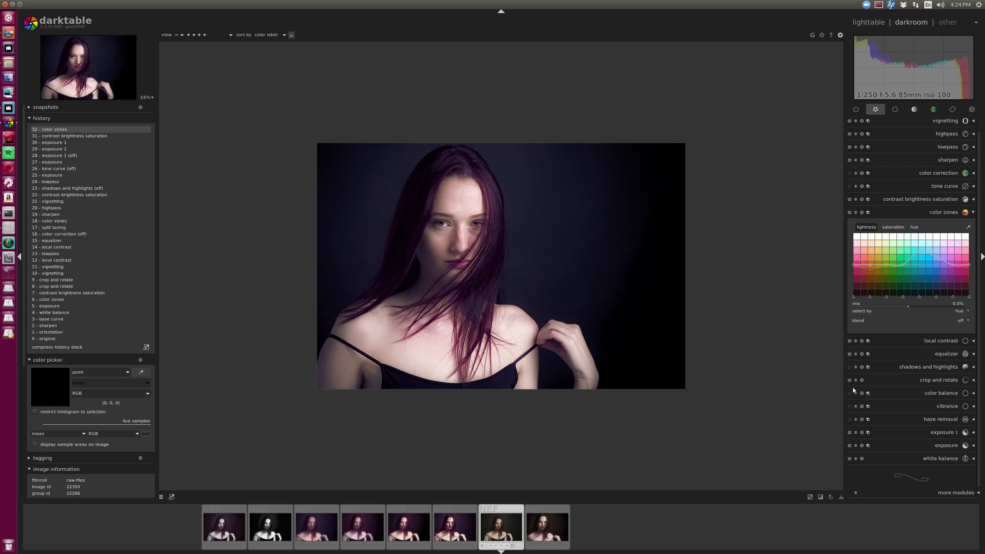
scroll(626, 243, "up", 1)
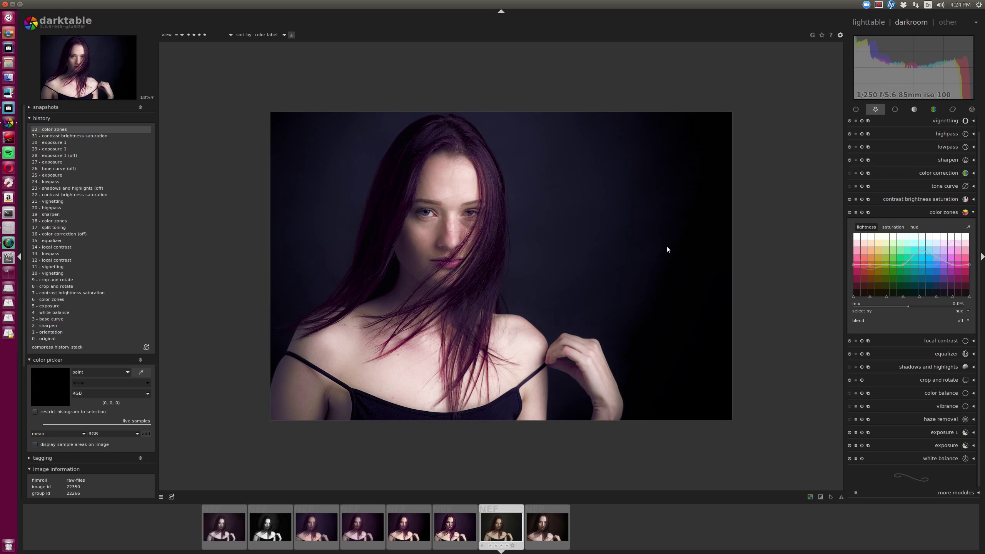
scroll(676, 267, "up", 1)
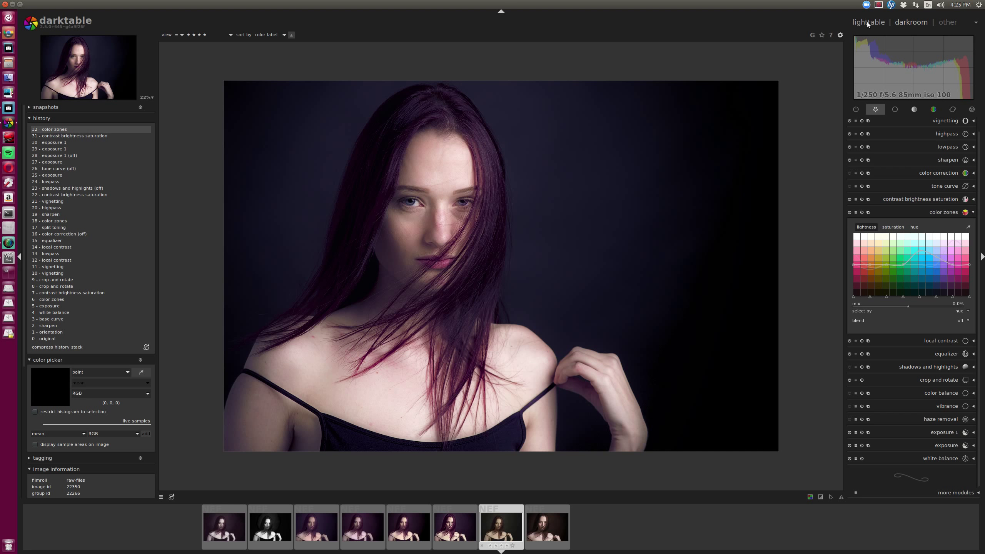
- Return to the lighttable and export the selected portrait with the 2-gimp export preset
key("l")
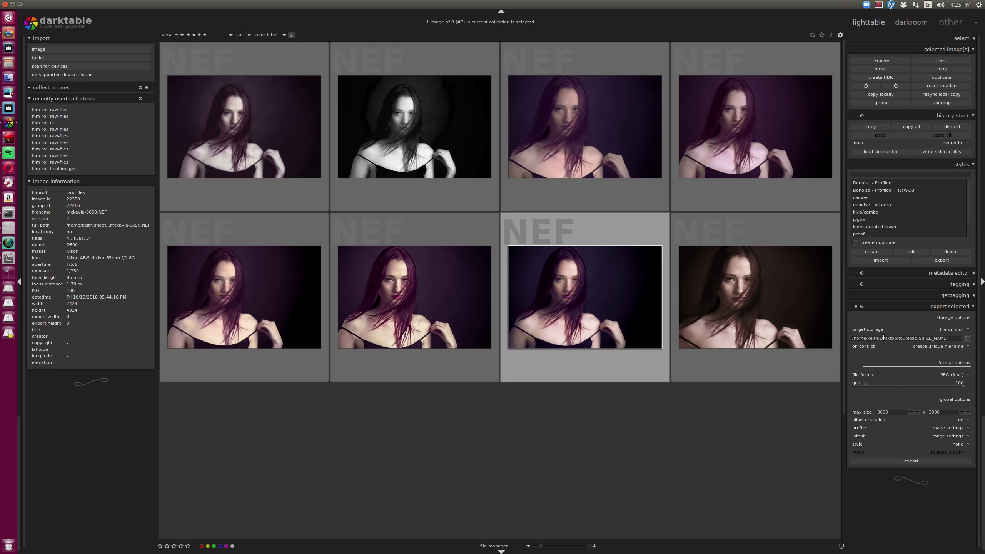
left_click(855, 306)
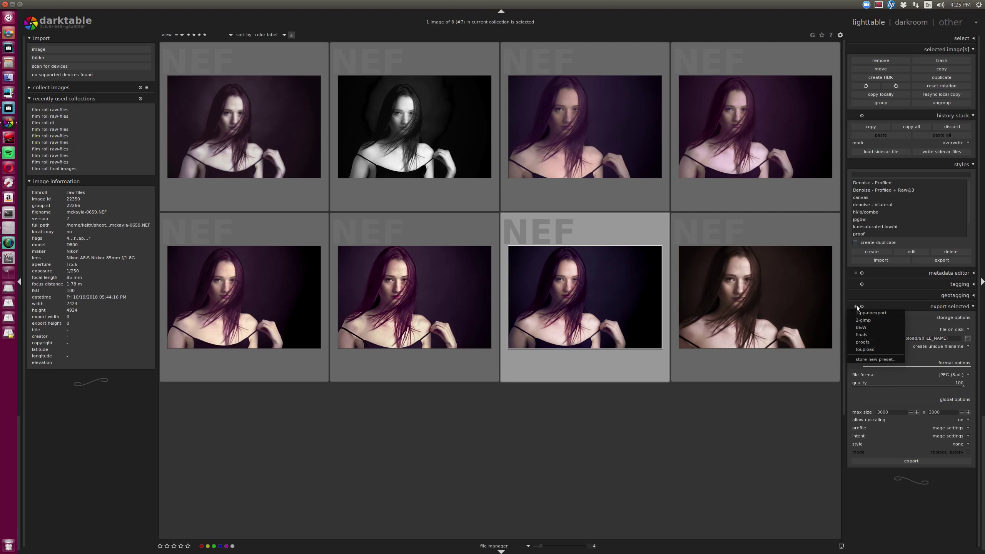
left_click(863, 320)
left_click(907, 461)
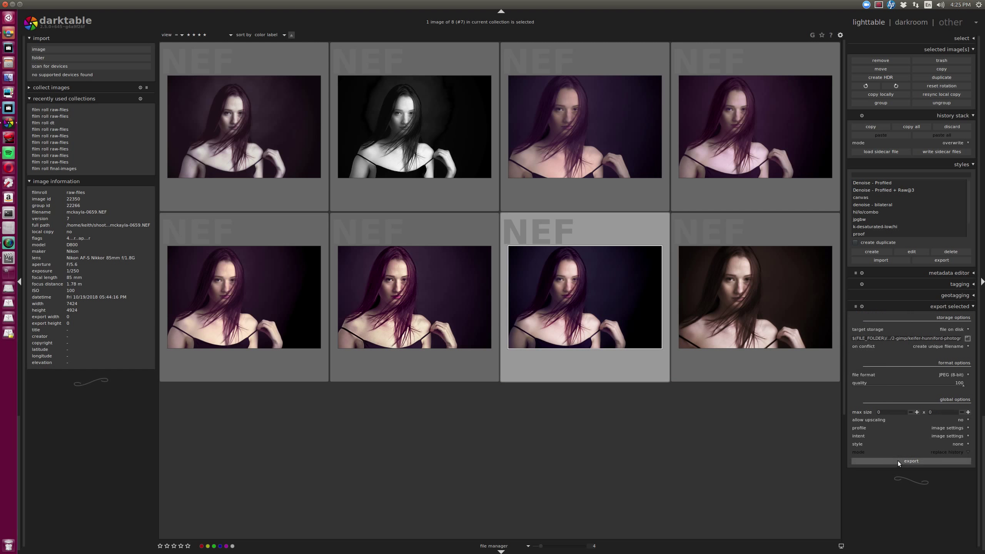
- Switch to the file manager and shift its window clear of the lighttable thumbnails
left_click(3, 63)
left_click(572, 286)
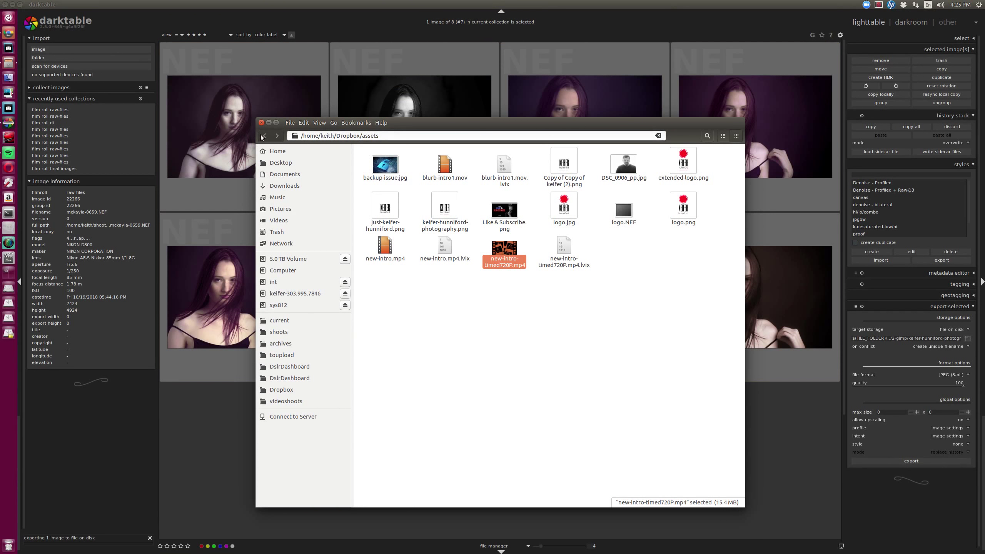
left_click_drag(488, 291, 580, 319)
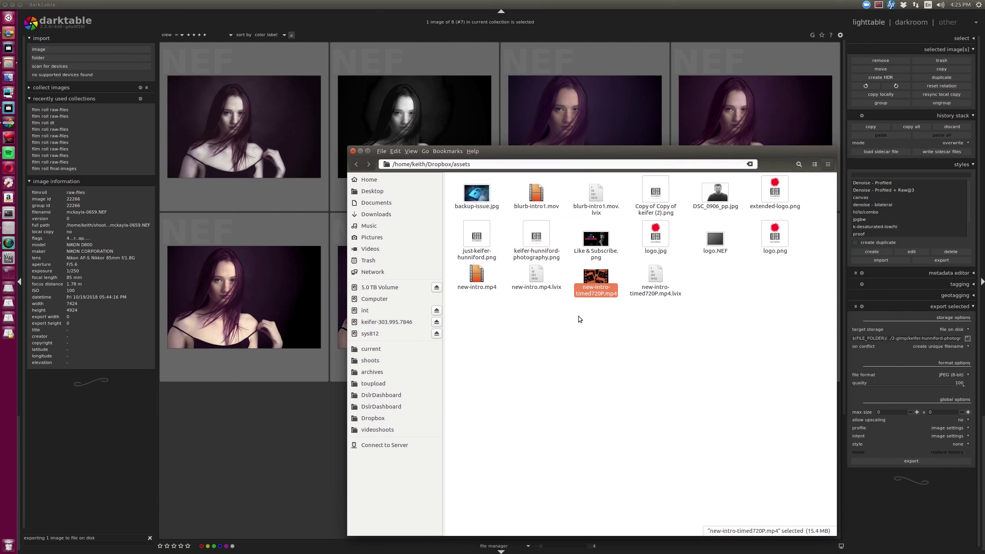
key("alt+Tab")
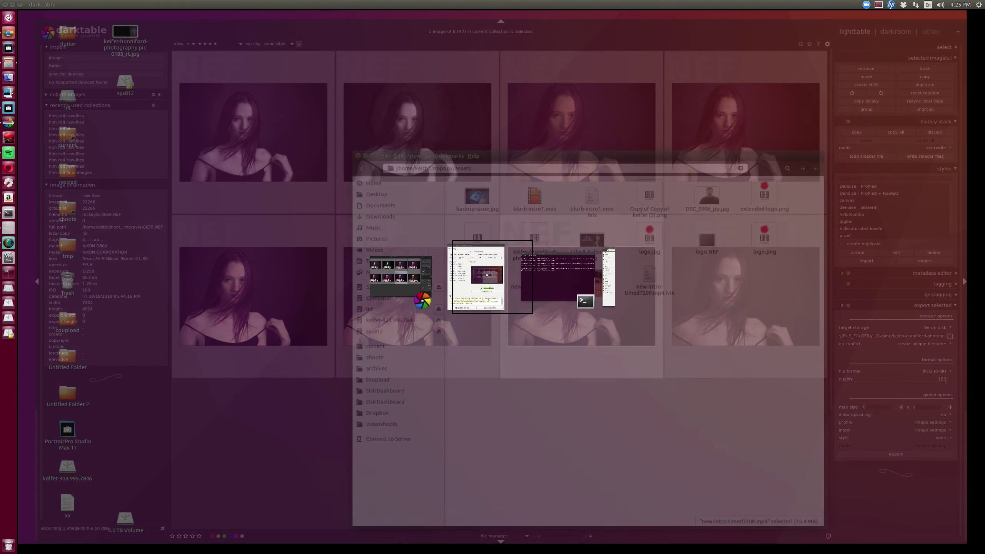
key("Escape")
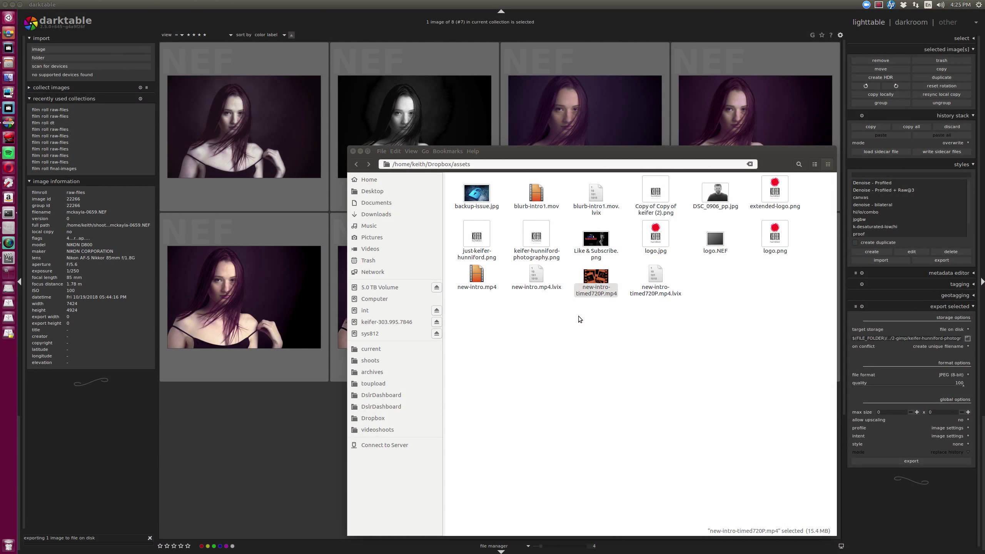
key("ctrl+alt+t")
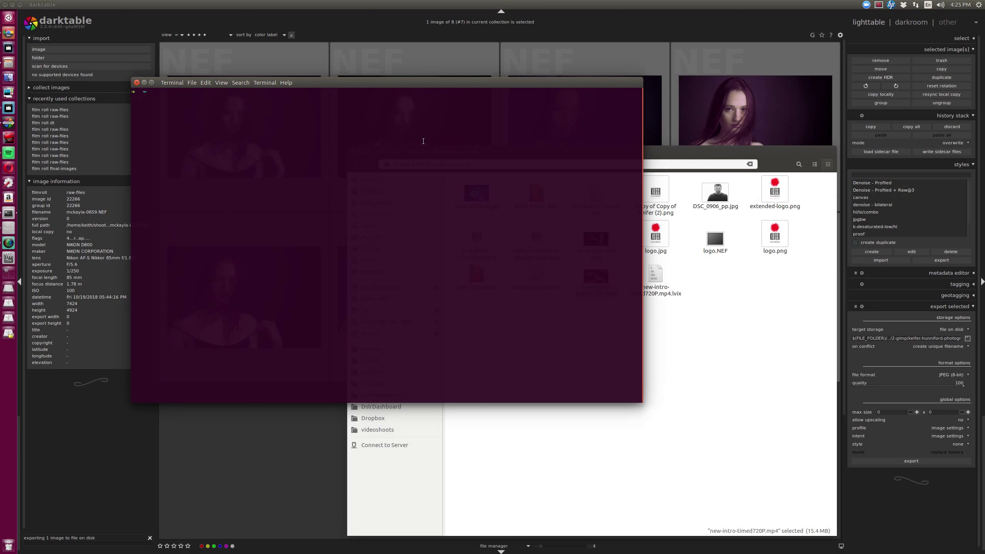
type("tog")
key("Return")
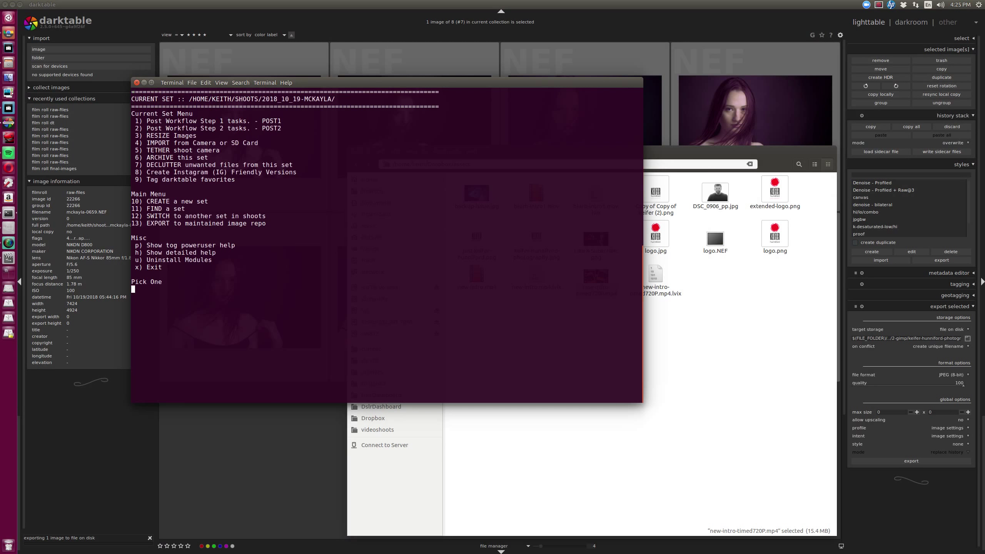
key("ctrl+c")
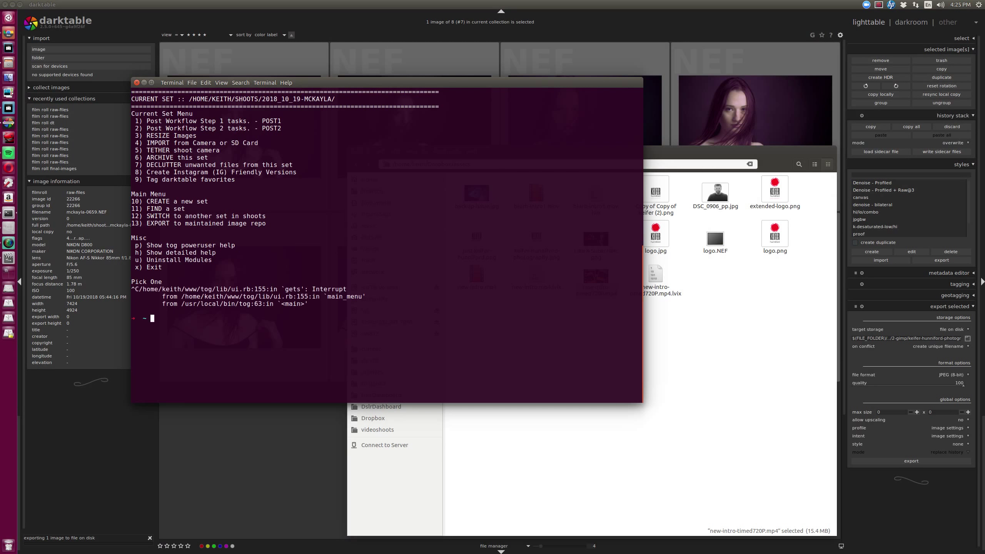
key("Return")
type("exit")
key("Return")
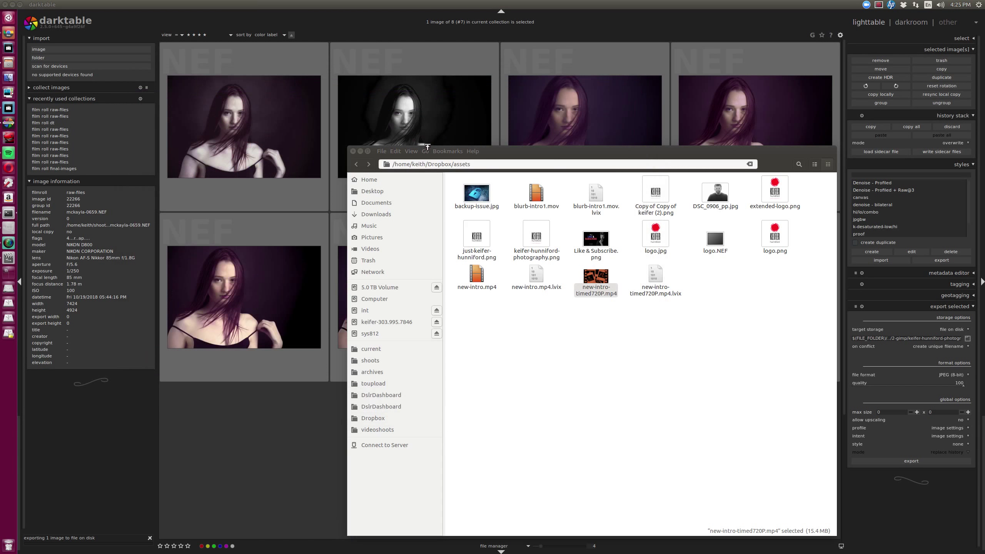
- Open the newly exported portrait JPEG from the current set's 2-gimp folder in GNU Image Manipulation Program
left_click(415, 351)
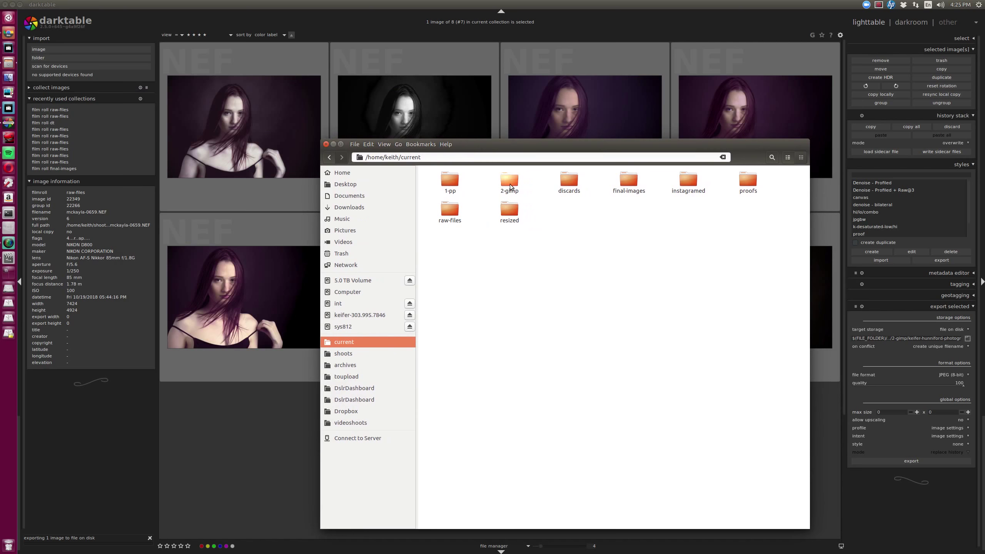
double_click(509, 187)
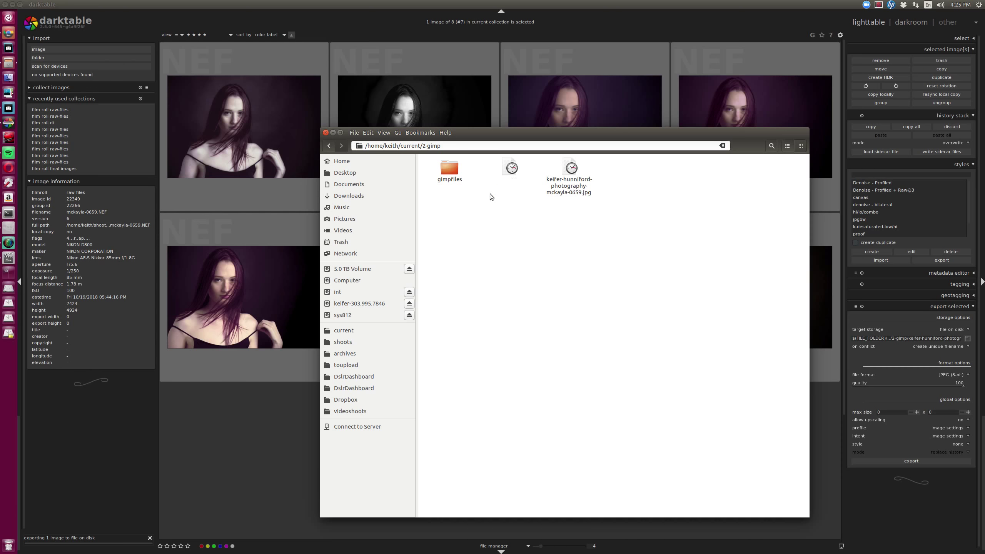
right_click(510, 173)
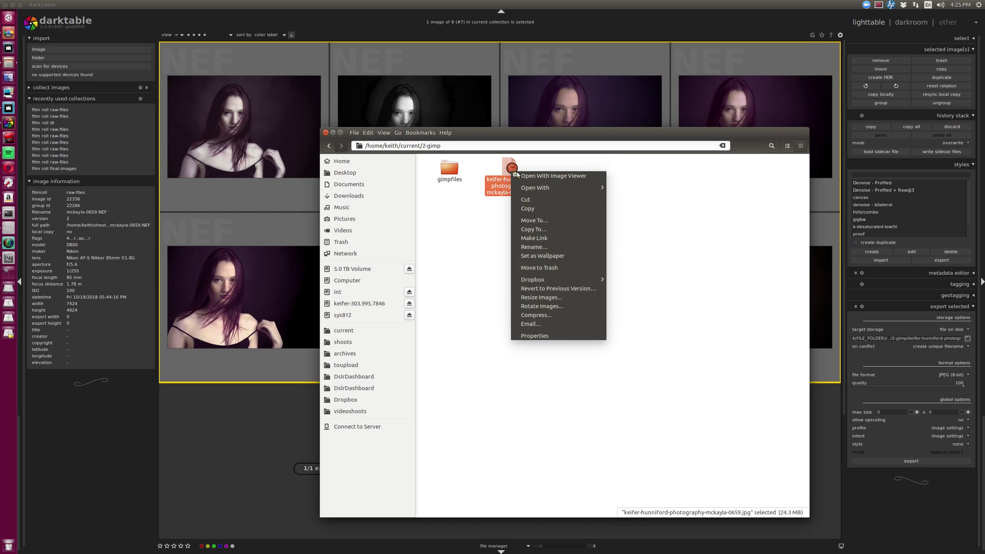
mouse_move(550, 187)
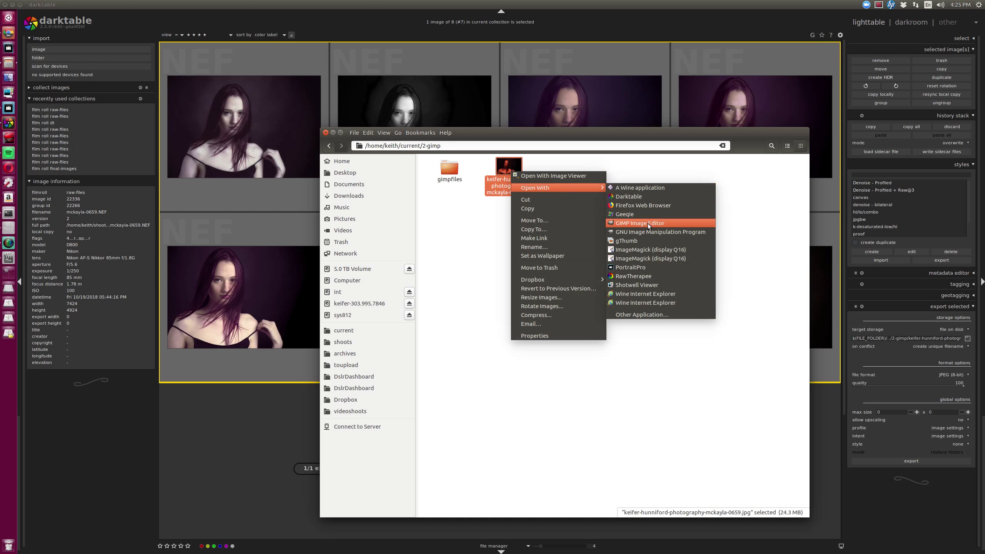
left_click(655, 232)
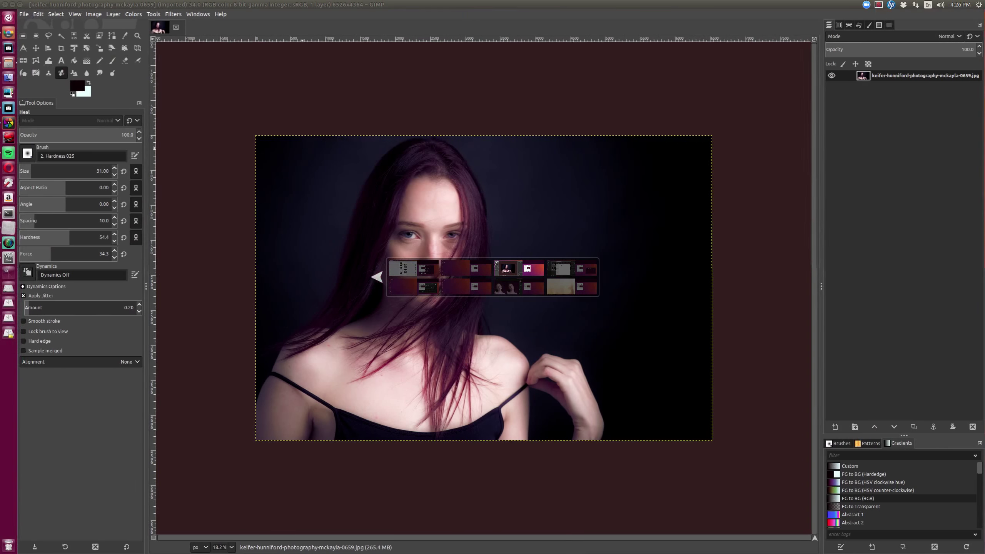
key("alt+Tab")
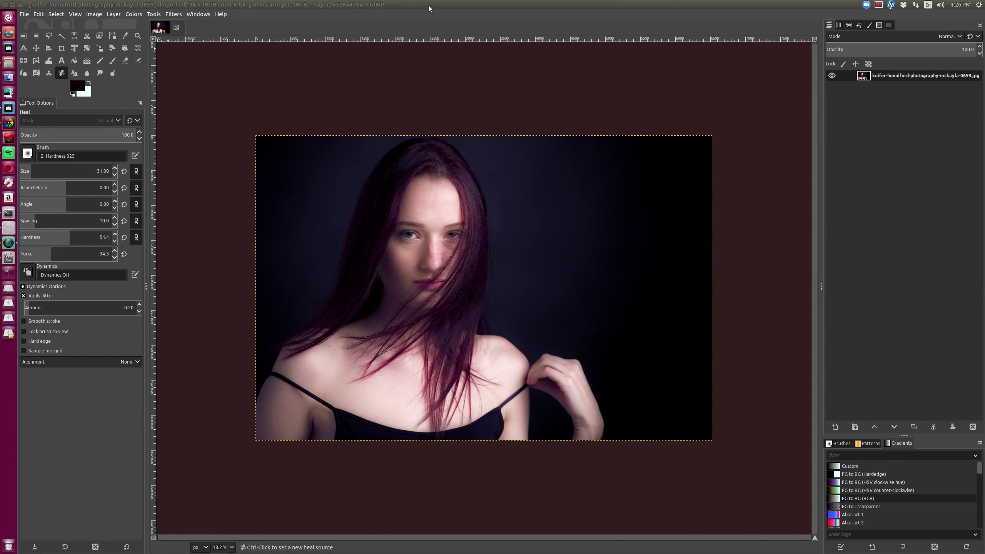
- Heal the long stray hair crossing the forehead above the eyebrows, using clean forehead skin as the source
scroll(430, 258, "up", 4)
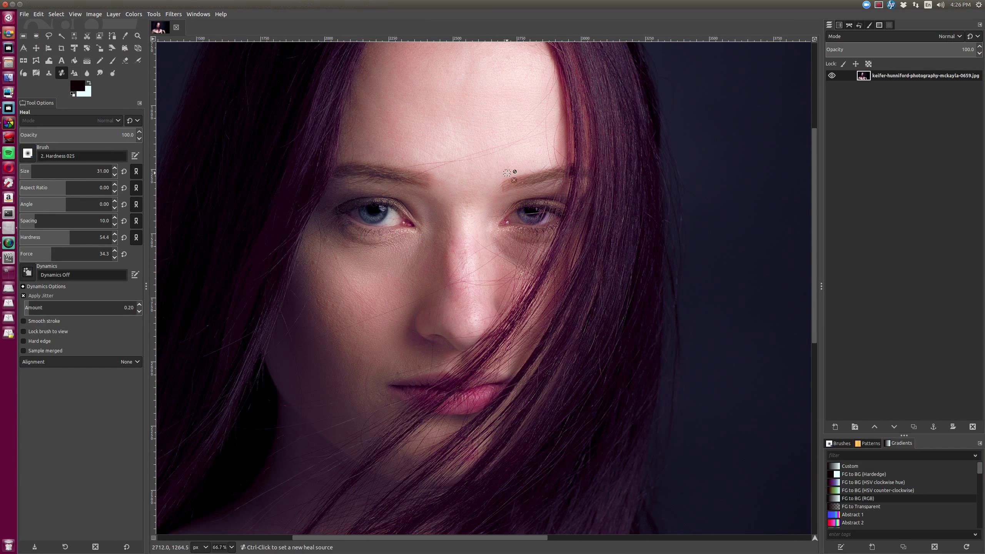
scroll(451, 158, "up", 1)
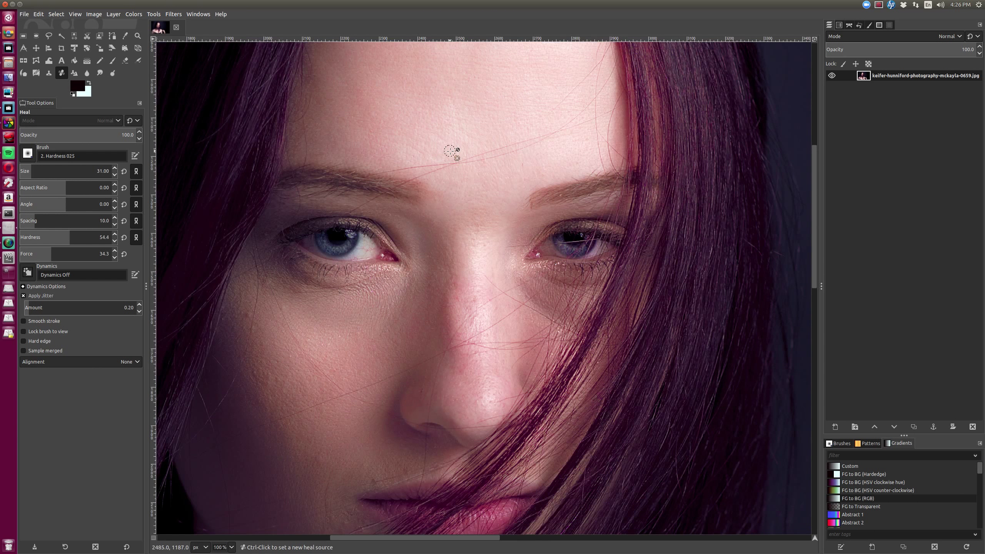
left_click(450, 151, "ctrl")
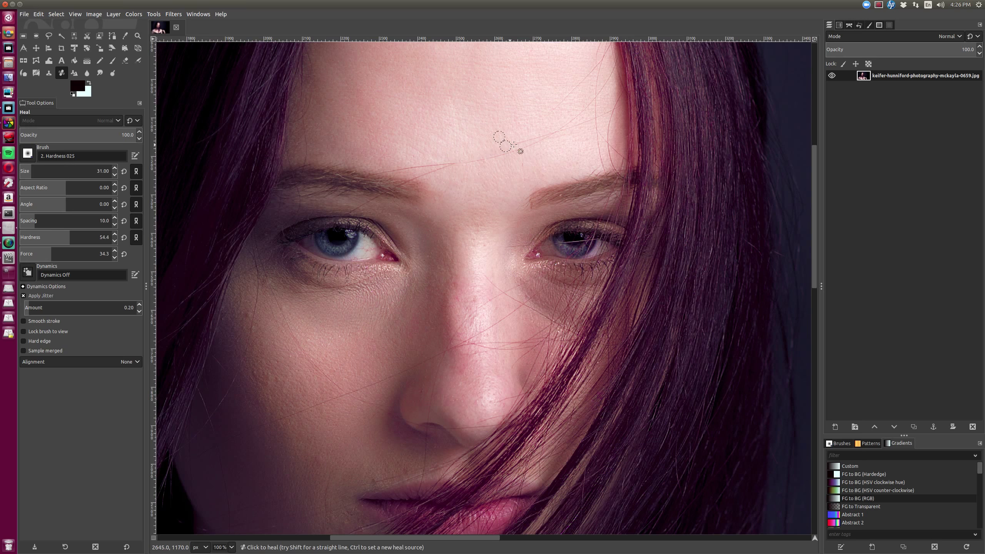
left_click_drag(513, 145, 541, 134)
scroll(547, 124, "up", 3)
left_click(535, 222, "ctrl")
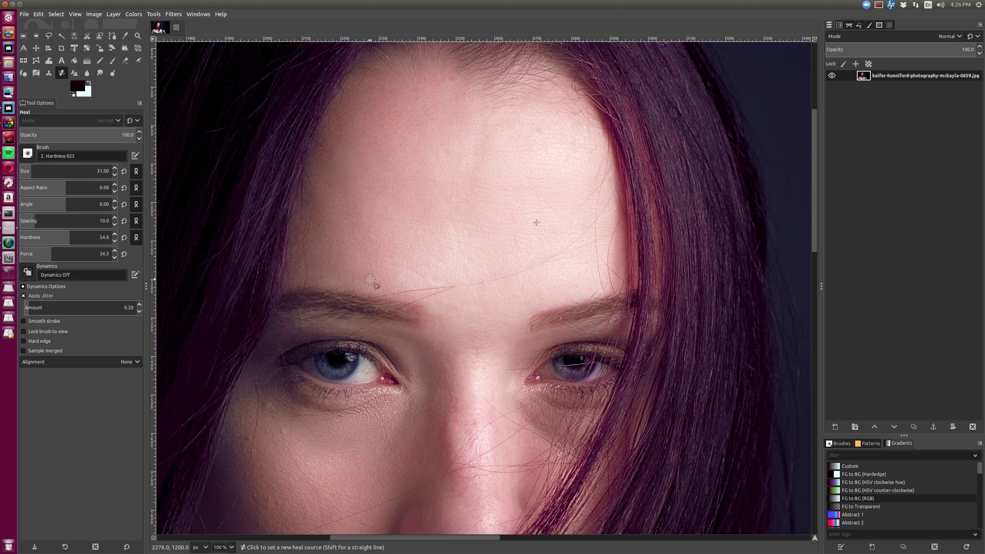
left_click(439, 269, "ctrl")
mouse_move(444, 286)
left_mouse_down()
mouse_move(509, 276)
mouse_move(563, 249)
left_mouse_up()
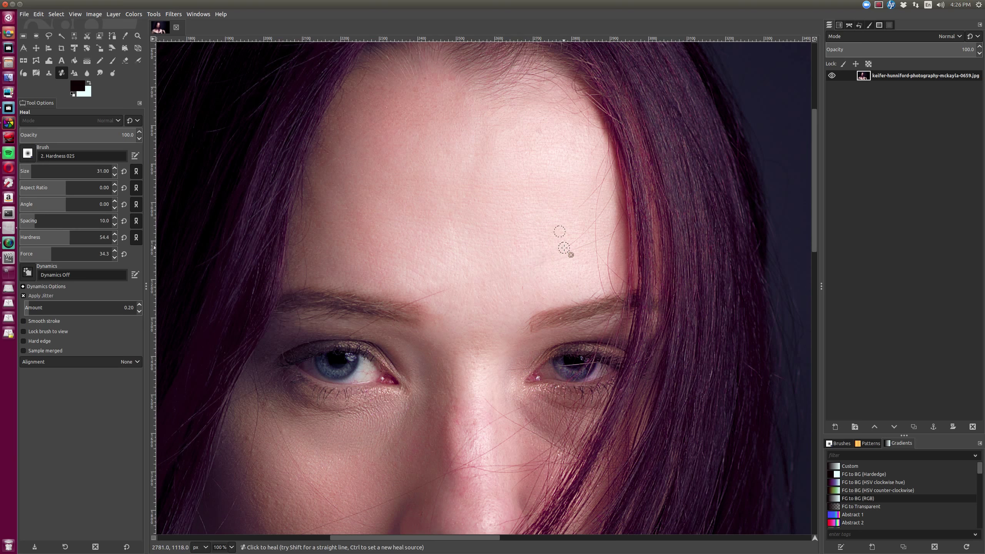
- Heal the remaining stray hair where it runs into the inner end of the unobscured eye's brow
left_click(449, 274, "ctrl")
left_click_drag(437, 291, 410, 302)
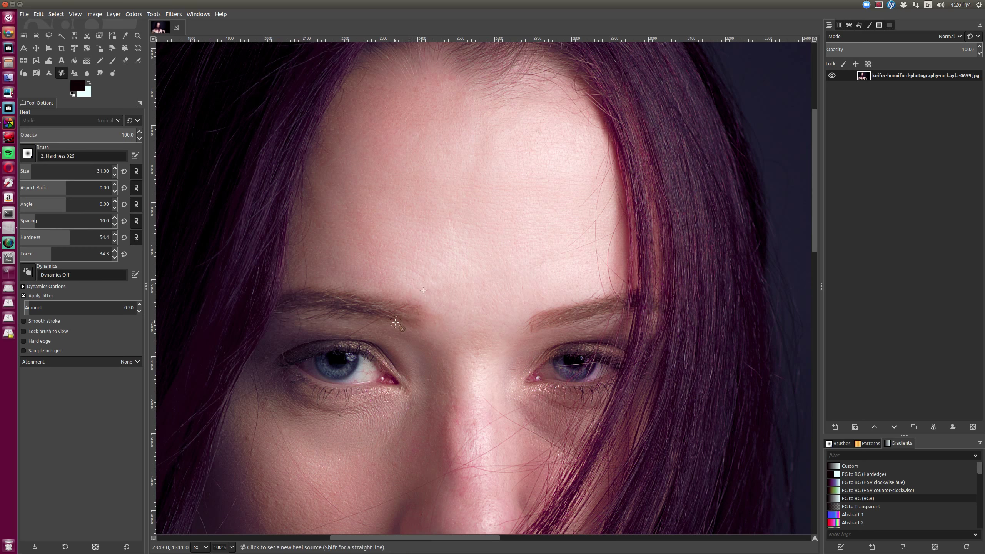
left_click(377, 331, "ctrl")
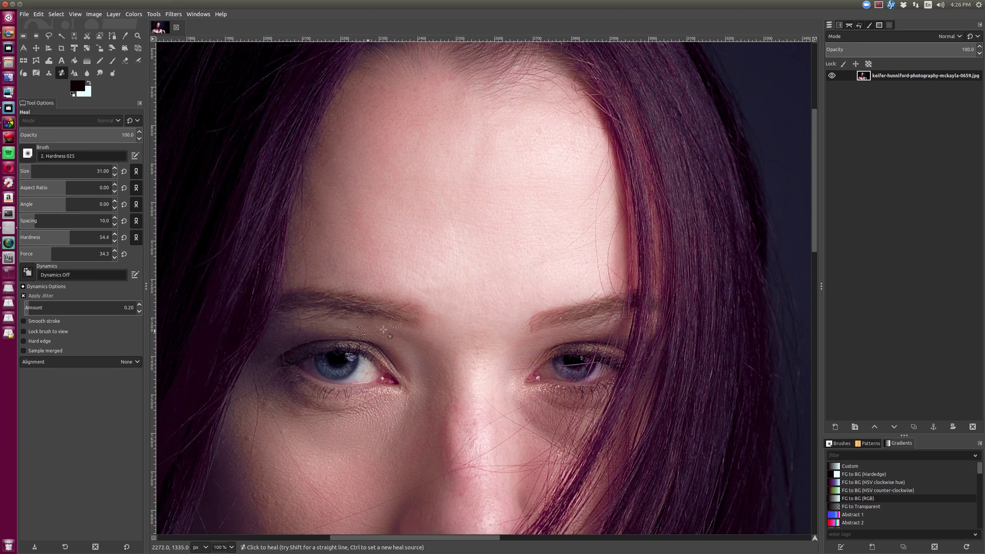
- Heal the fine stray hair at the inner corner of the eye partly covered by hair
scroll(399, 316, "down", 3)
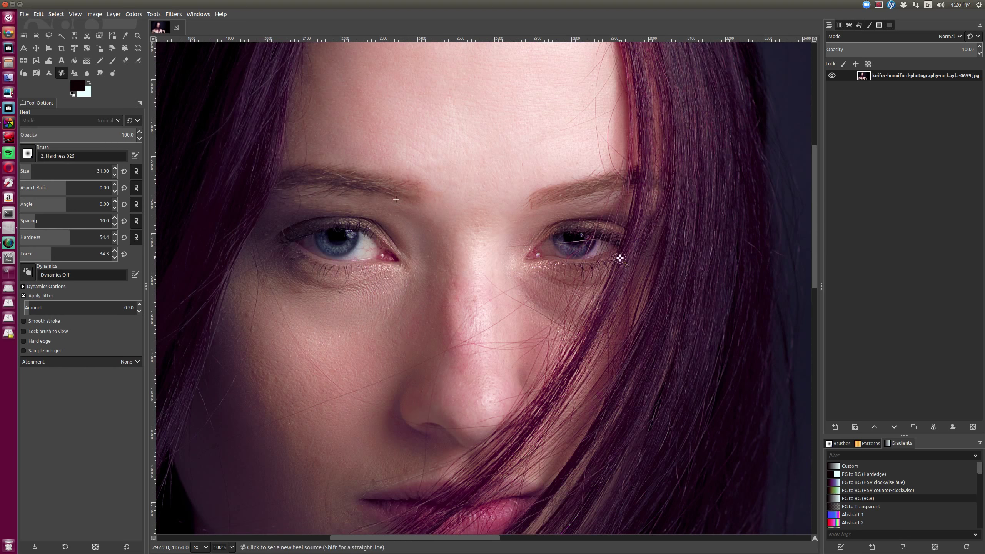
scroll(535, 258, "up", 2, "ctrl")
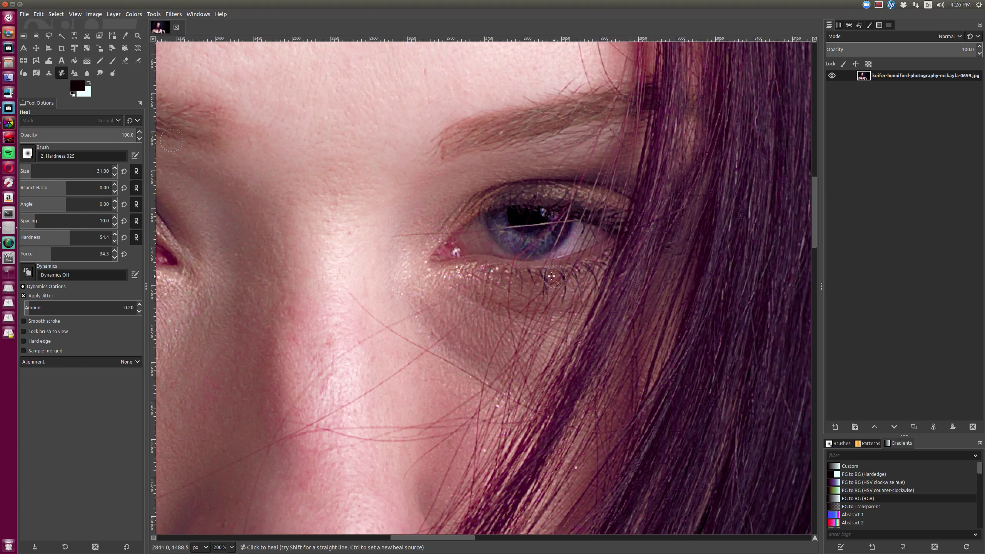
left_click(444, 210, "ctrl")
scroll(541, 272, "down", 2, "ctrl")
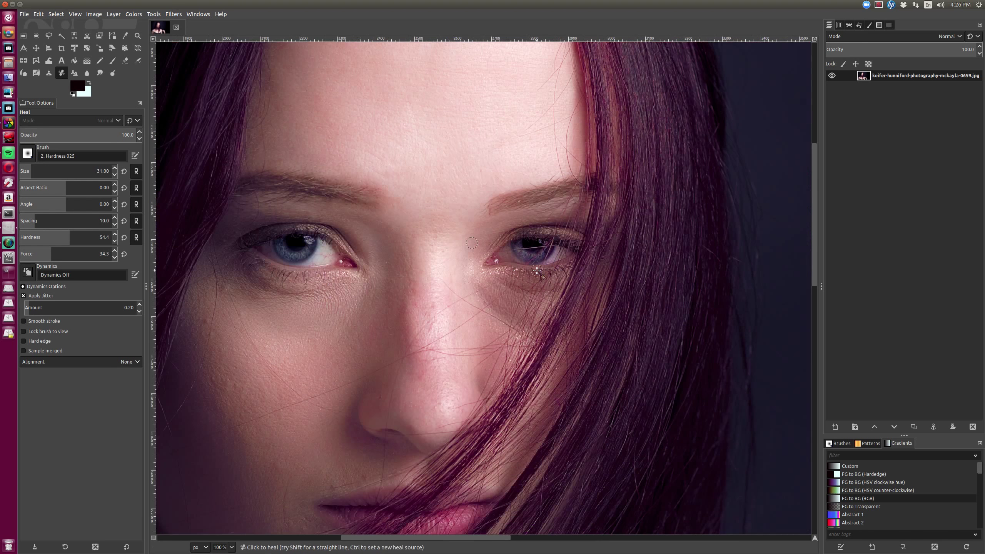
- Enlarge the Heal brush to 51 and retouch the stray hairs on the shadowed cheek with nearby skin as source
scroll(543, 283, "down", 3)
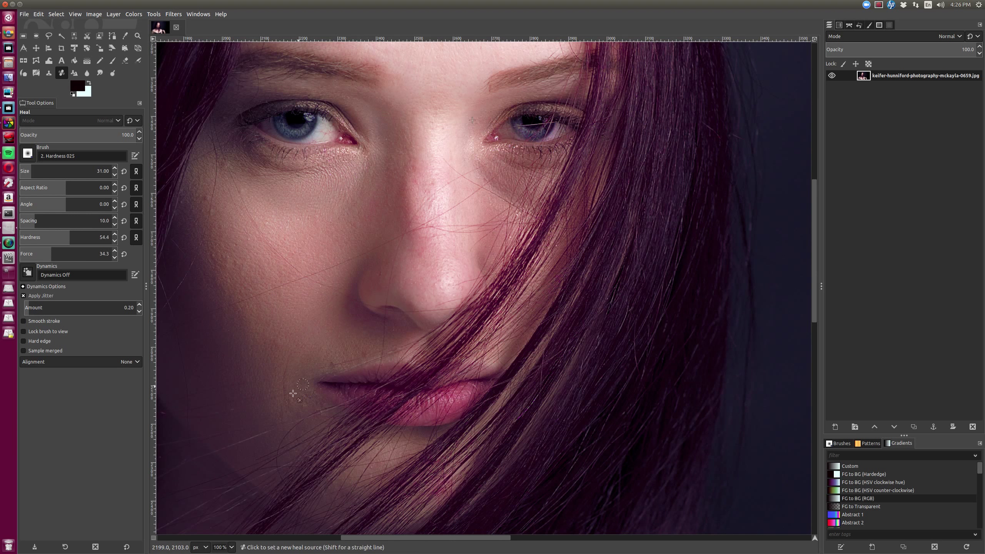
left_click(238, 382, "ctrl")
key("shift+bracketright")
key("shift+bracketright")
left_click(264, 395, "ctrl")
- Heal the outer edge of the shadowed cheek beside the hair, below the unobscured eye
scroll(310, 317, "down", 1)
scroll(310, 317, "up", 5)
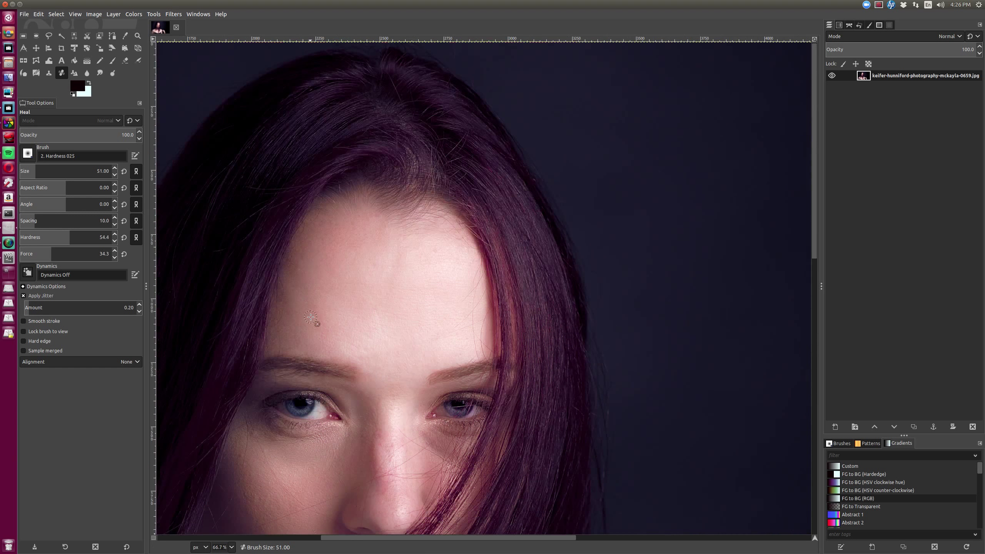
scroll(415, 313, "down", 1)
scroll(415, 313, "down", 3)
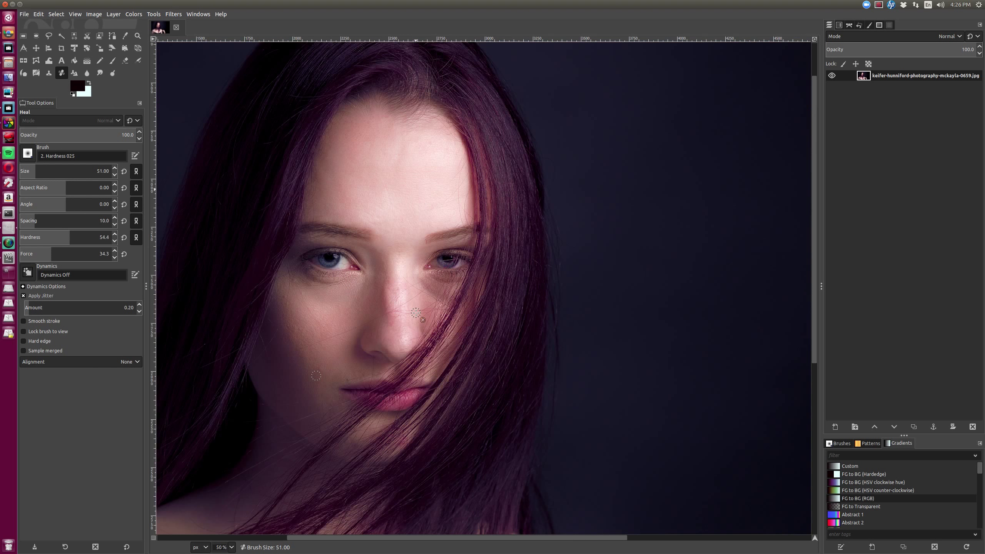
scroll(334, 328, "up", 1)
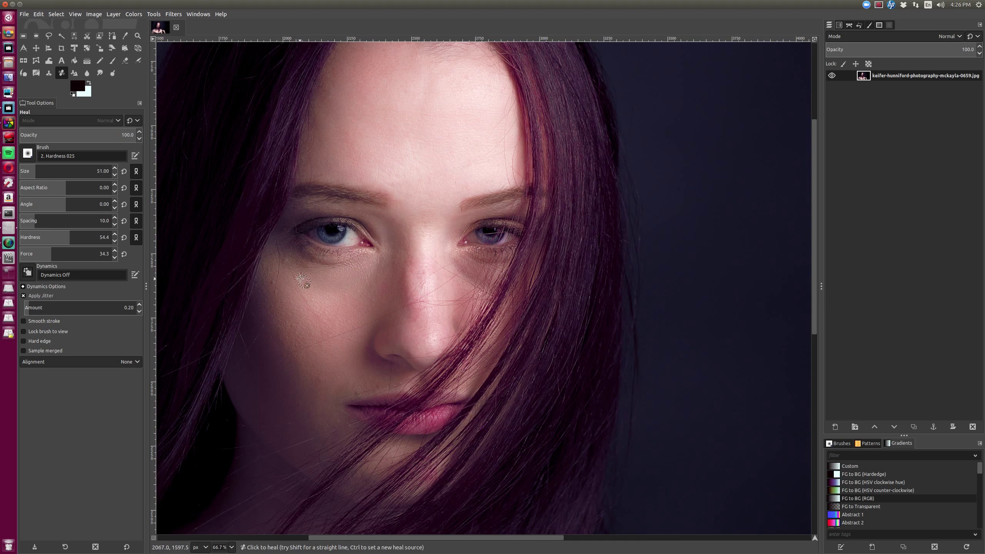
left_click(265, 296)
left_click_drag(278, 279, 275, 255)
scroll(287, 332, "down", 1)
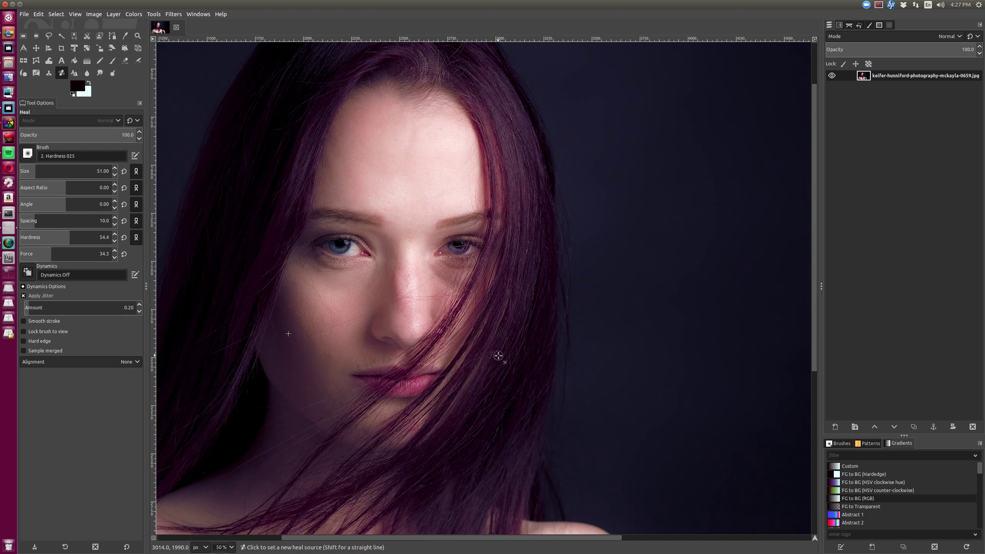
- Heal the reddened skin on the raised hand's finger, sampling the paler skin beside it
scroll(498, 355, "down", 1)
scroll(498, 355, "down", 1)
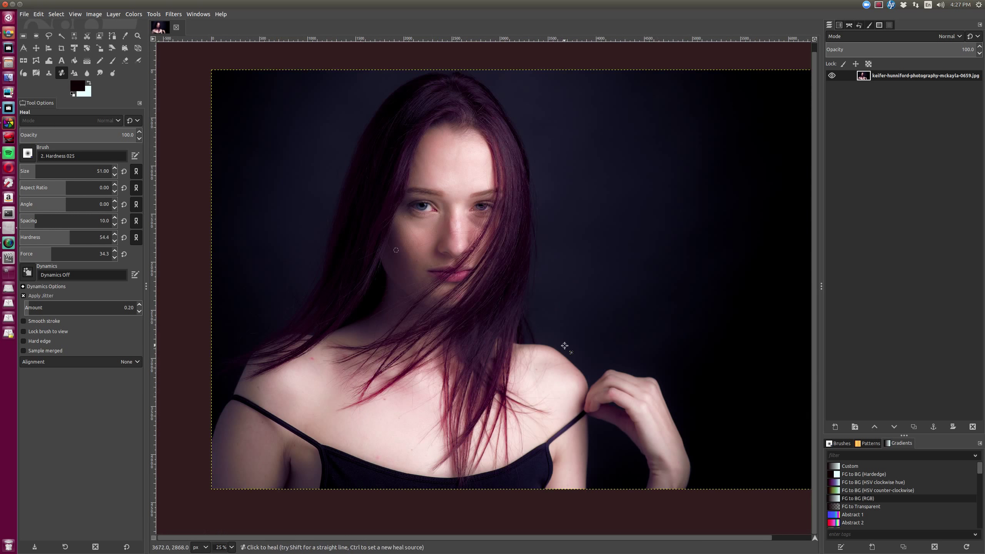
scroll(638, 378, "up", 3)
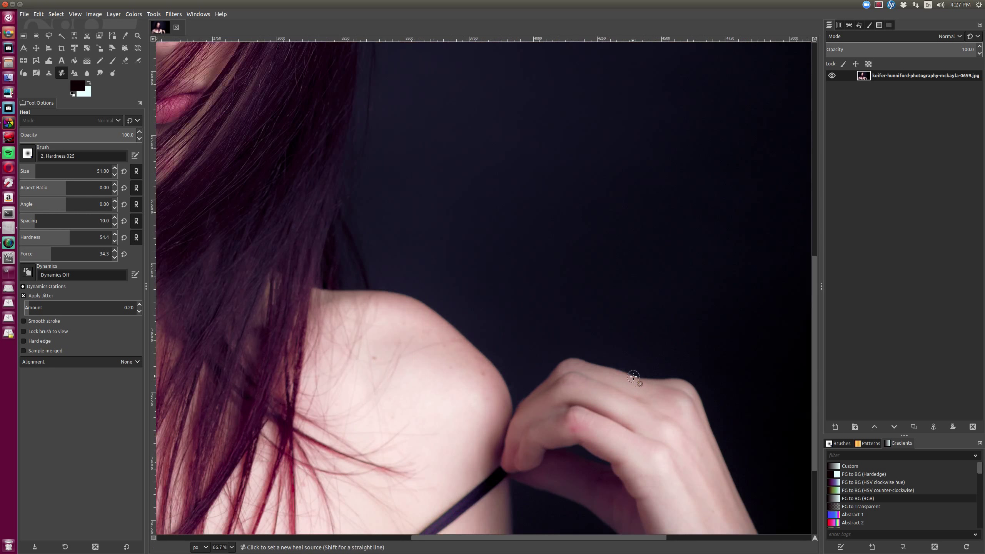
left_click(594, 431, "ctrl")
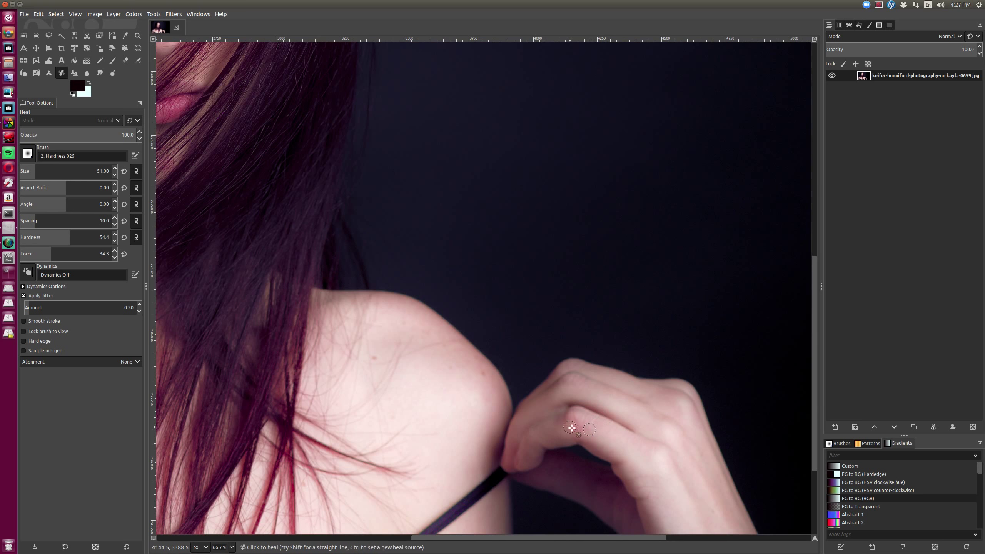
scroll(526, 337, "down", 3)
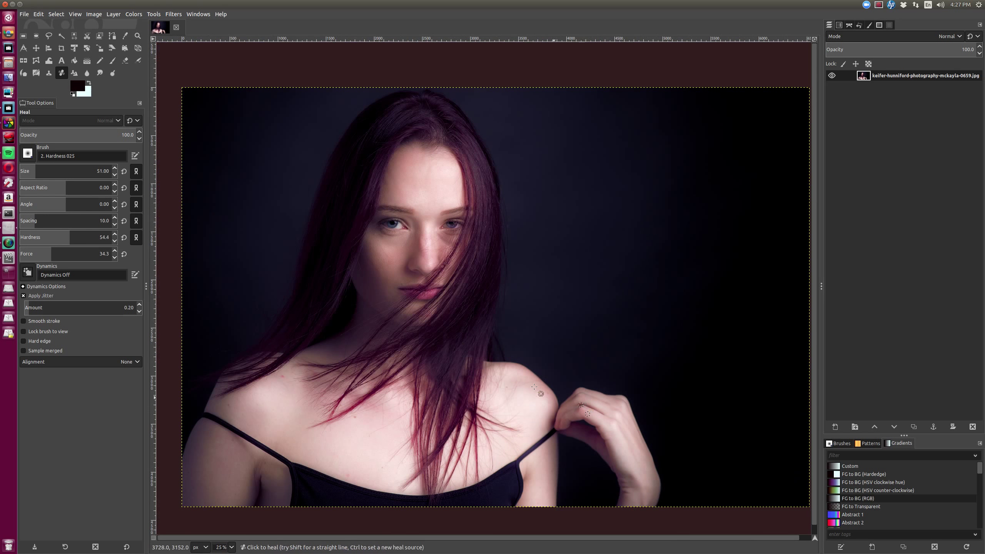
- Overwrite the original JPEG in the 2-gimp folder with the retouched portrait at quality 100
key("alt+f")
key("w")
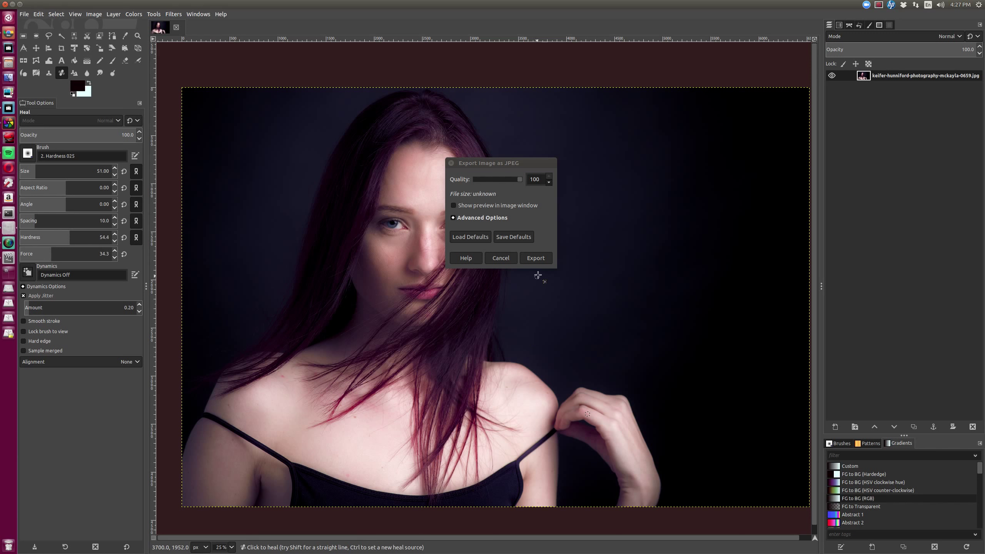
left_click(542, 260)
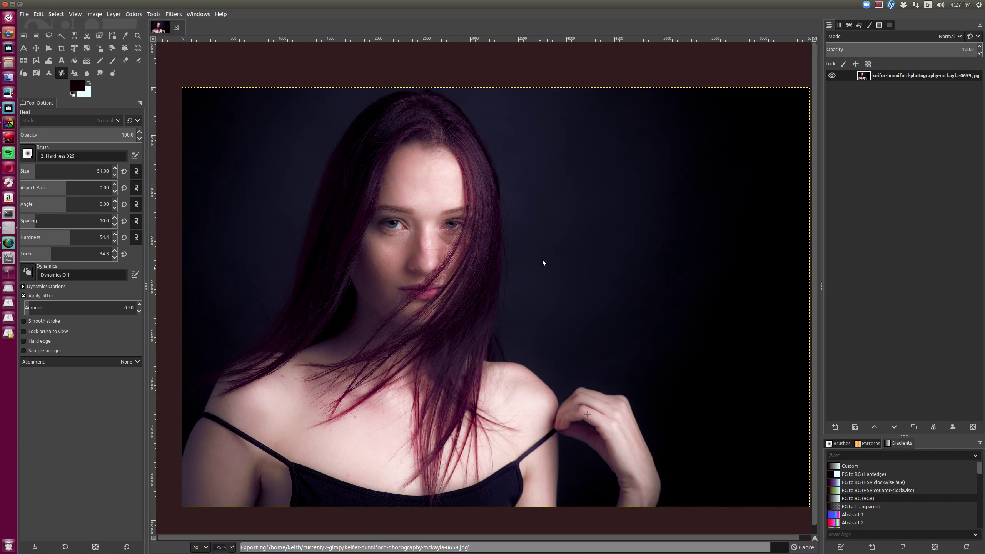
- Close the retouched portrait in GIMP and switch back to the file manager over darktable
key("ctrl+s")
key("Escape")
key("ctrl+w")
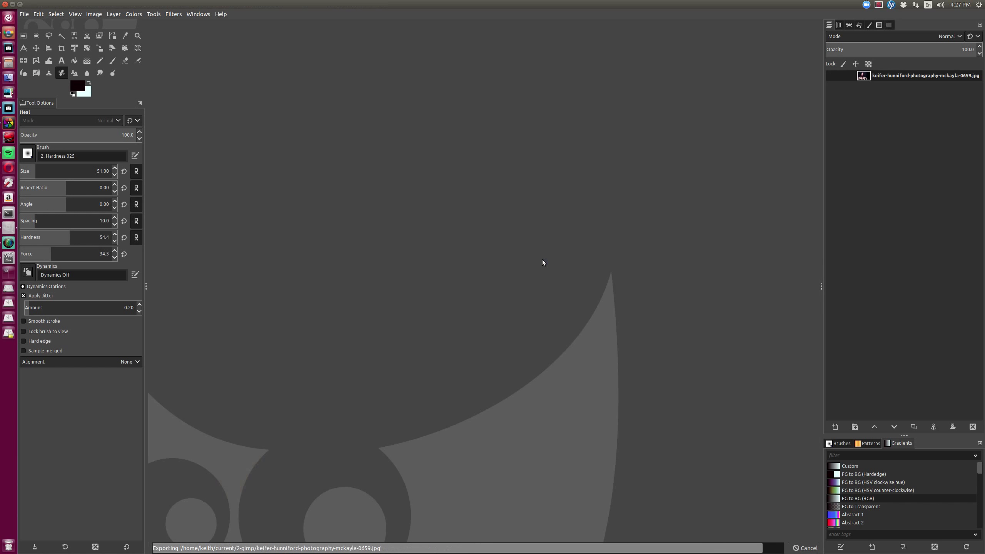
key("alt+Tab")
key("Tab")
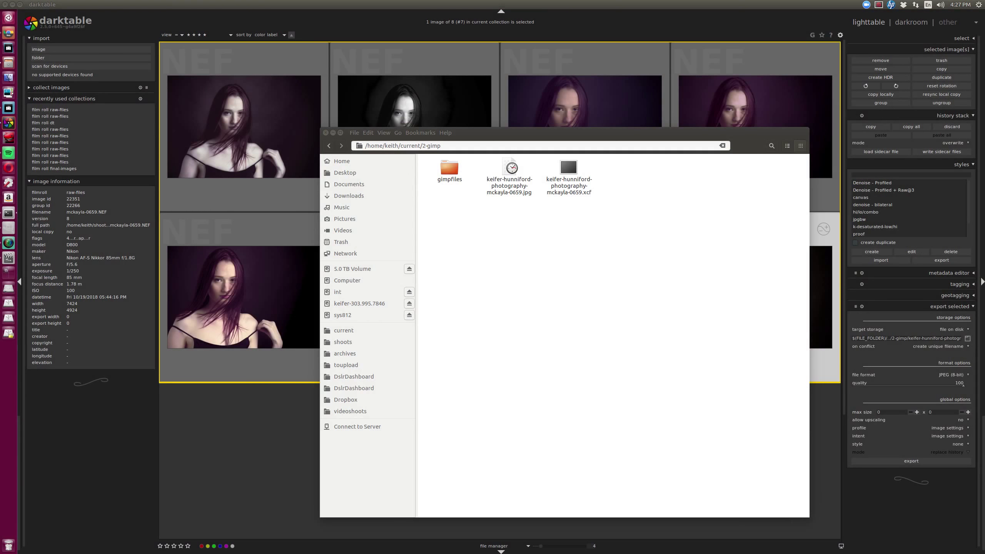
- Open a terminal, bring up and exit the tog menu, and run tog's post-workflow processing on the current set
key("ctrl+alt+t")
left_click_drag(228, 233, 469, 246)
type("t")
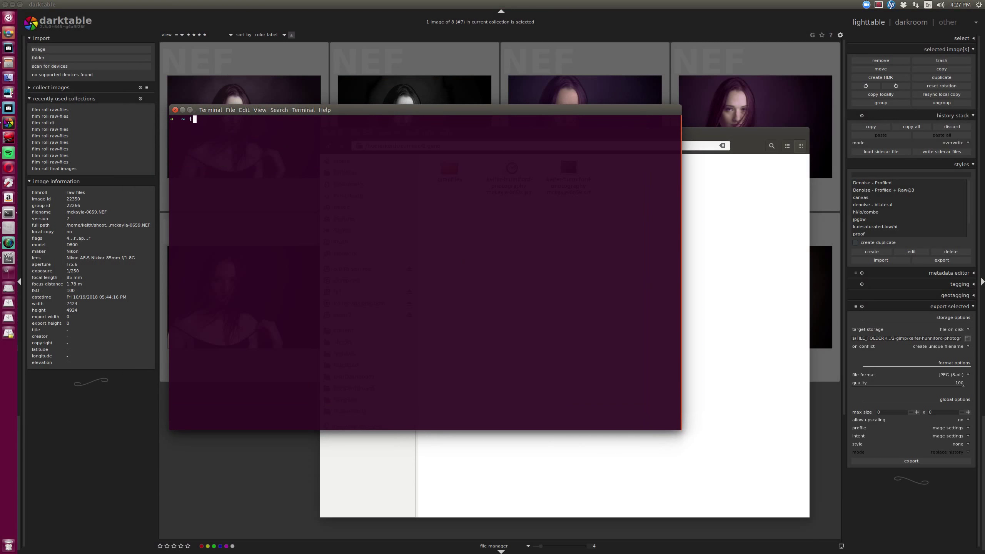
type("og")
key("Return")
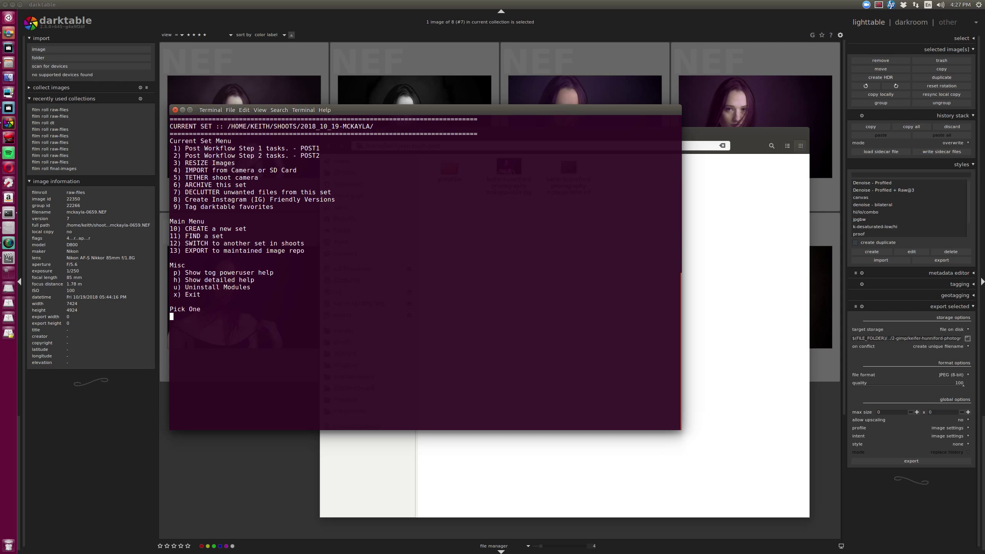
key("ctrl+c")
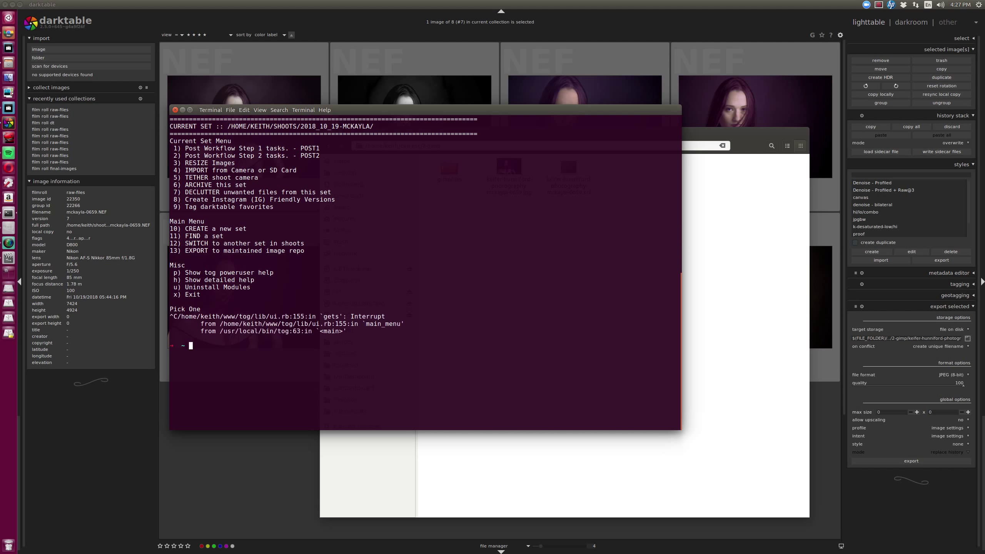
type("tog pos")
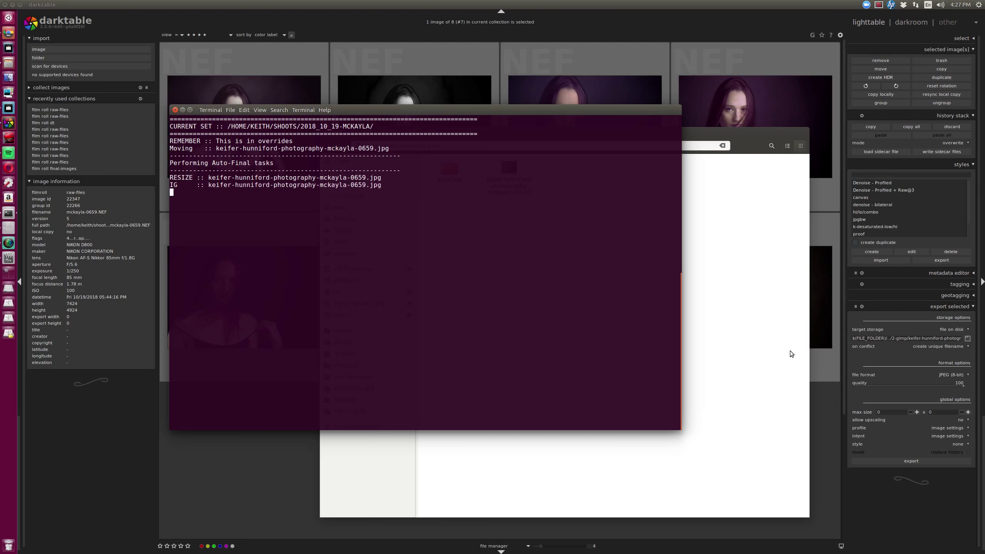
- Open the instagramed folder inside the current set in the file manager
left_click(774, 360)
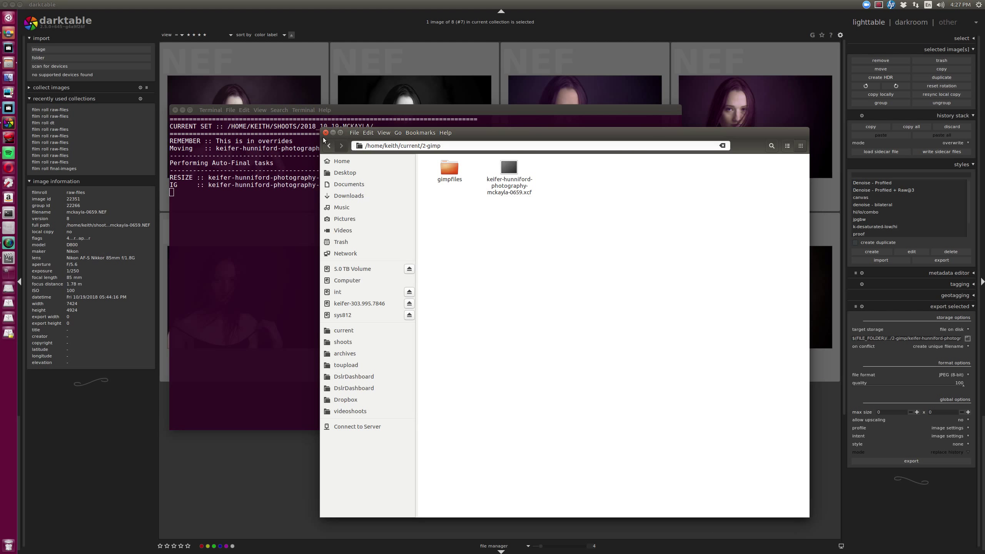
left_click(331, 147)
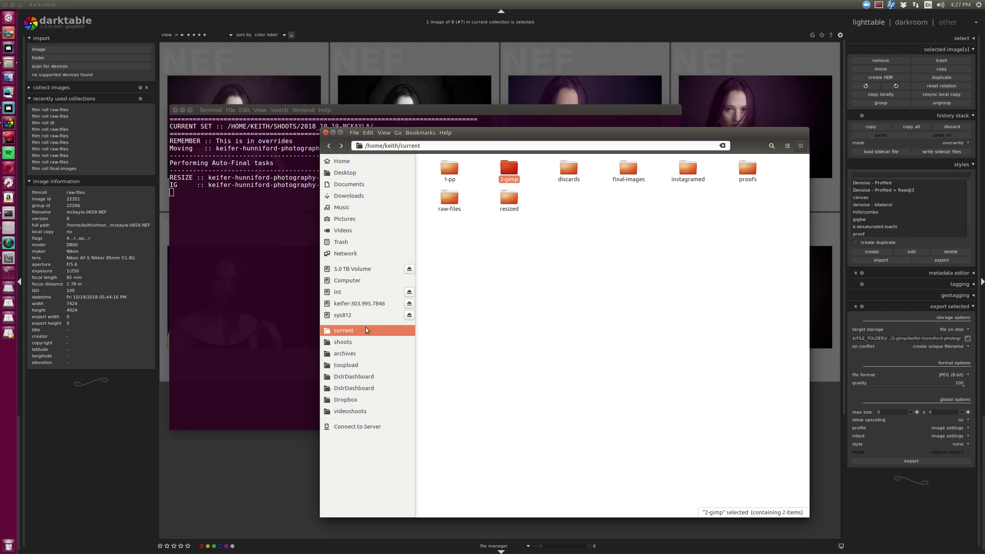
left_click(354, 331)
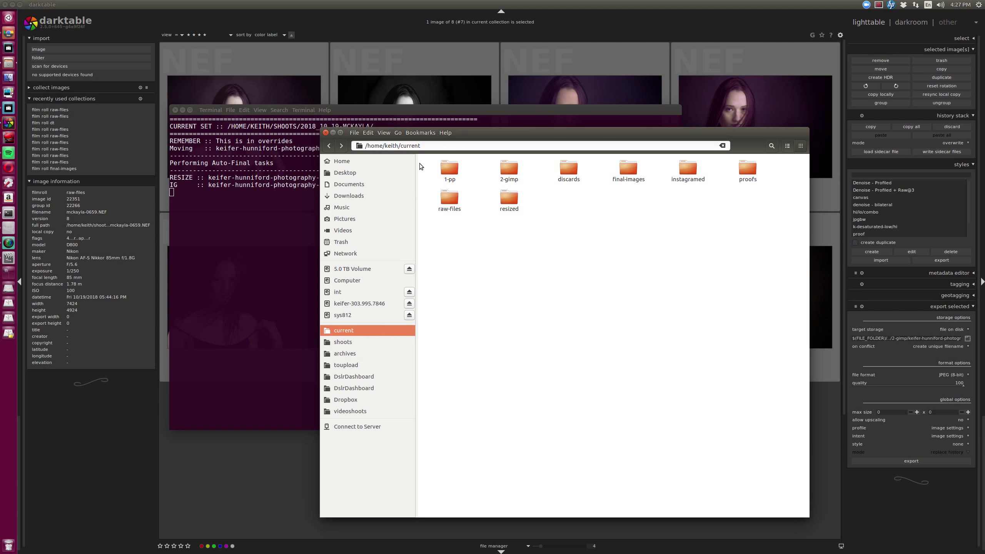
double_click(401, 145)
double_click(688, 169)
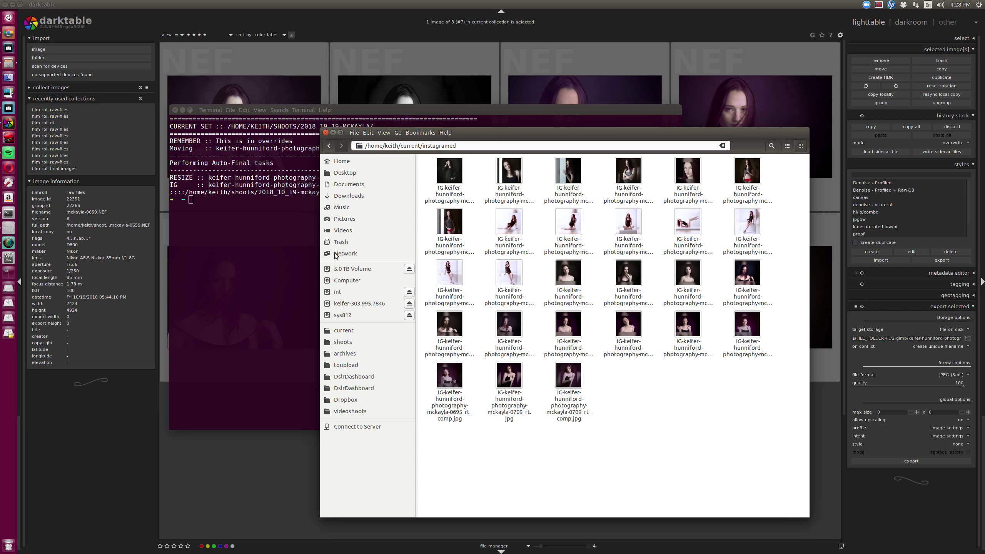
- List the instagramed files newest first, preview the mckayla-0659 Instagram JPEG, and return to the current folder
left_click(788, 146)
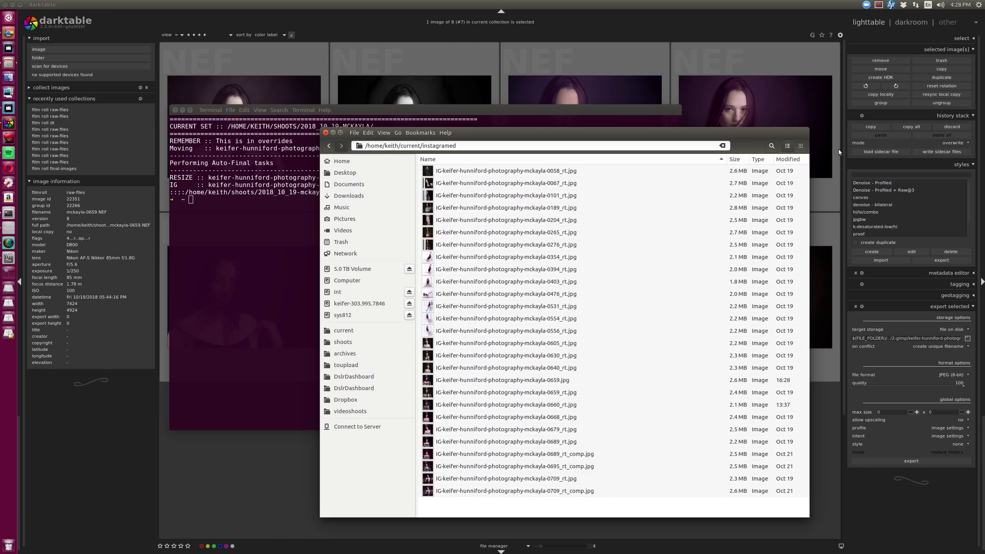
left_click(790, 159)
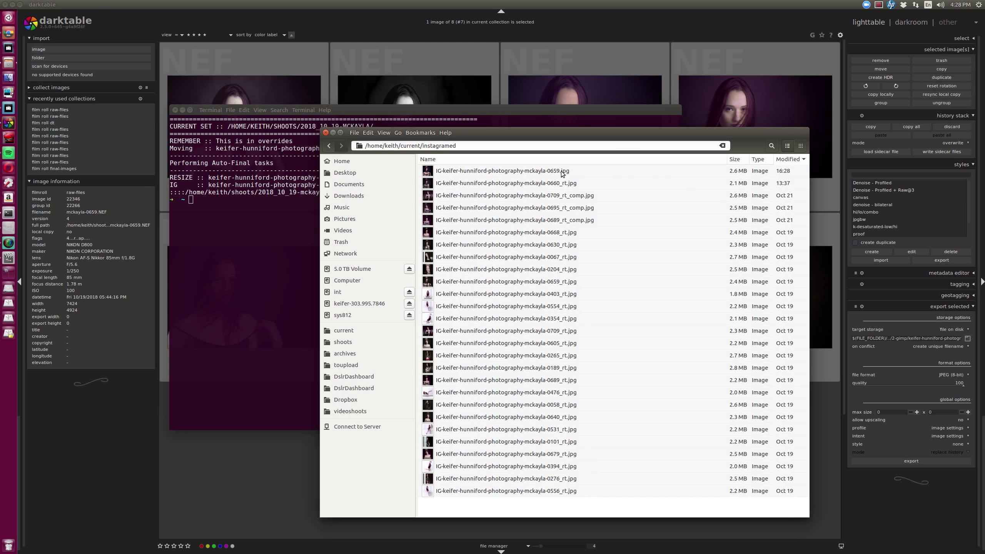
double_click(562, 172)
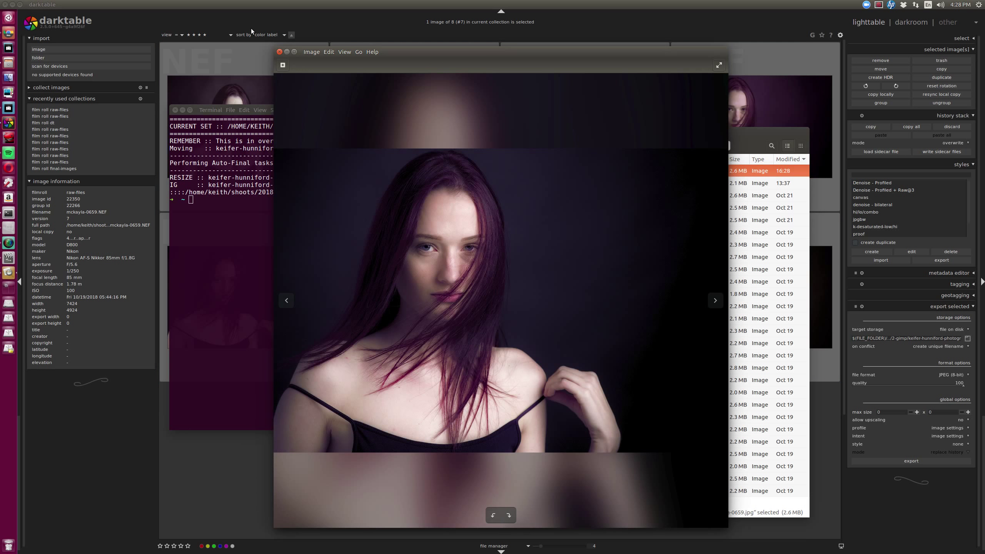
key("Escape")
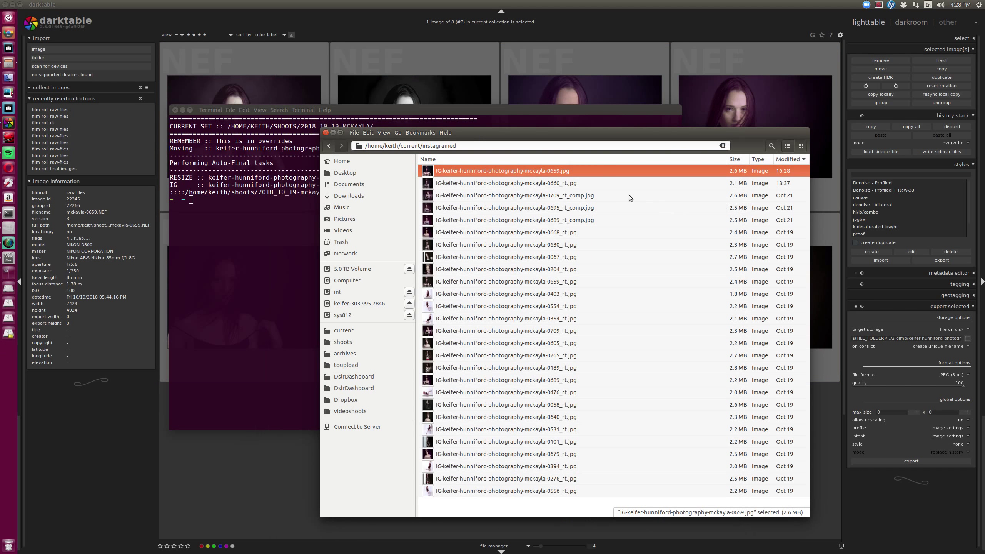
left_click(329, 145)
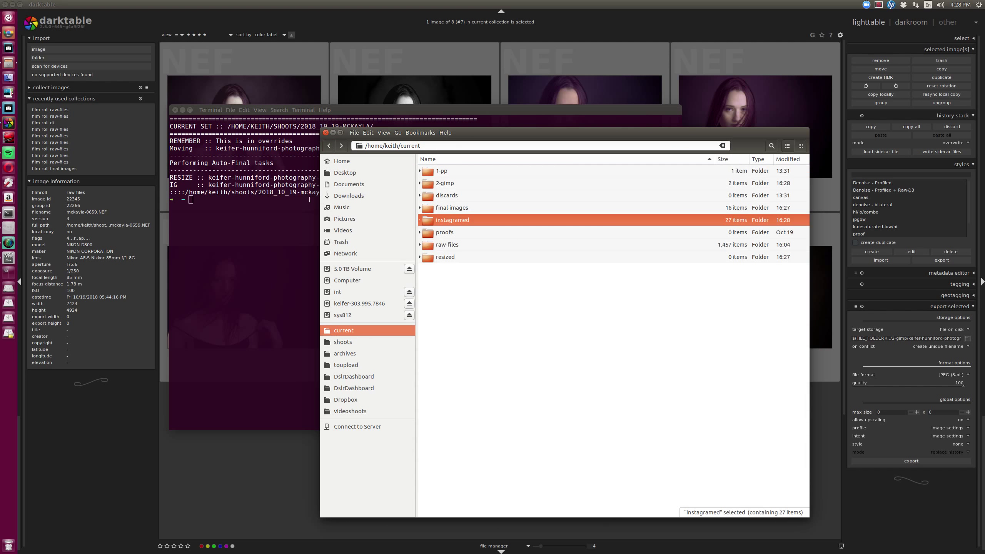
- Switch to darktable and compare the duplicate edits of mckayla-0659.NEF one at a time at full lighttable size
key("alt+Tab")
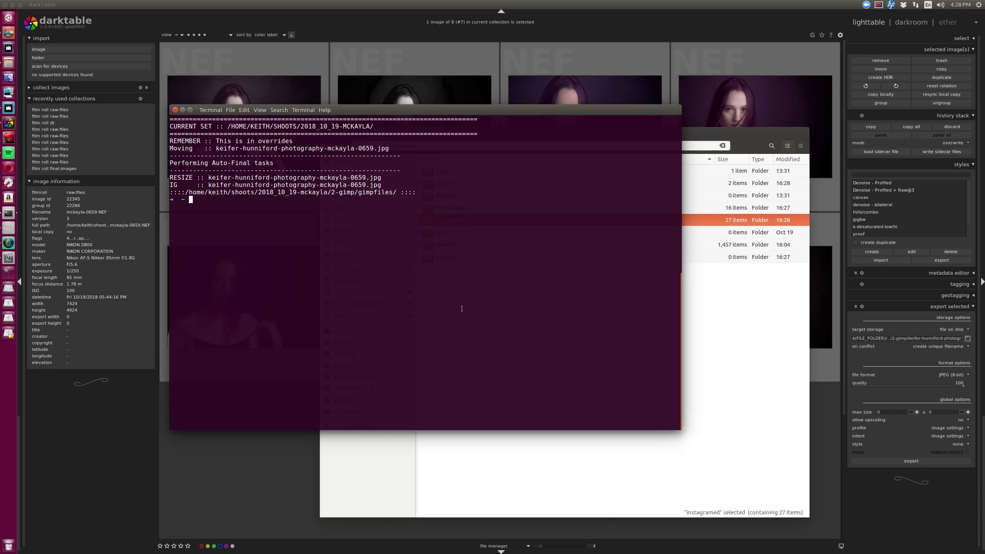
left_click_drag(528, 214, 623, 229)
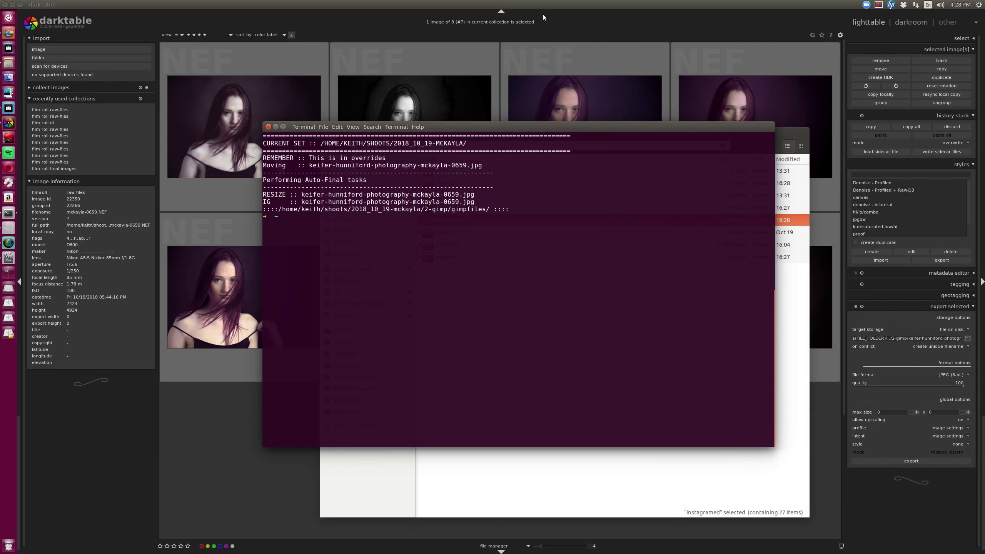
key("alt+Tab")
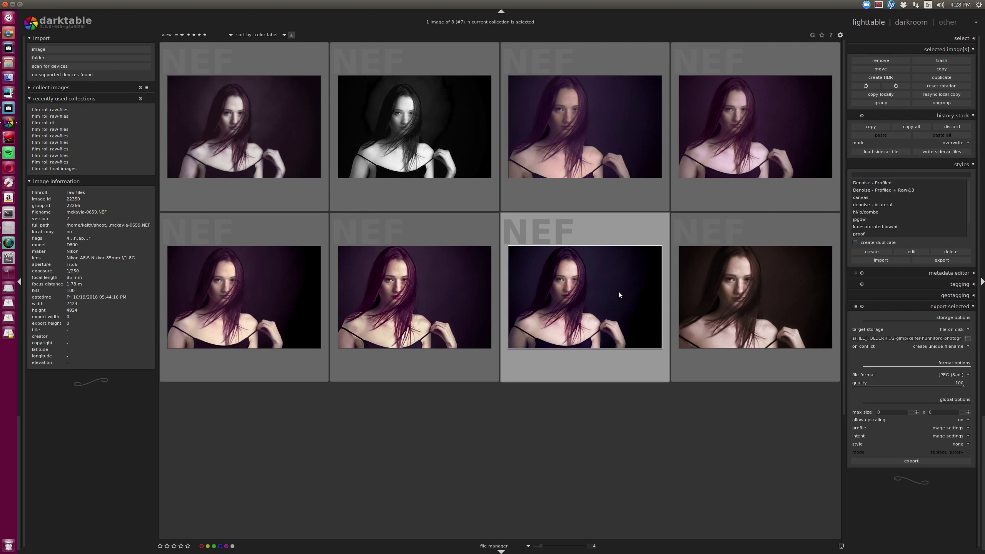
key("alt+1")
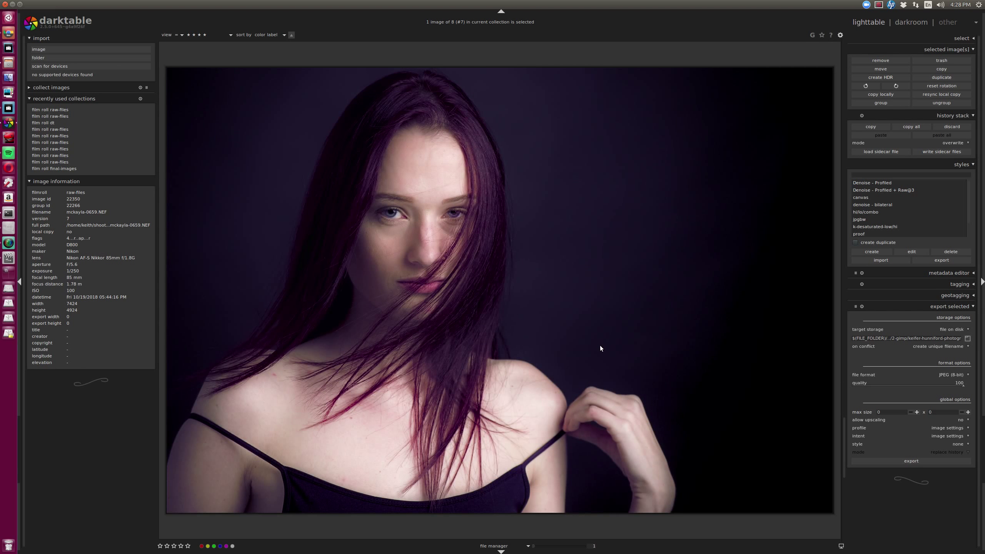
scroll(600, 348, "down", 1)
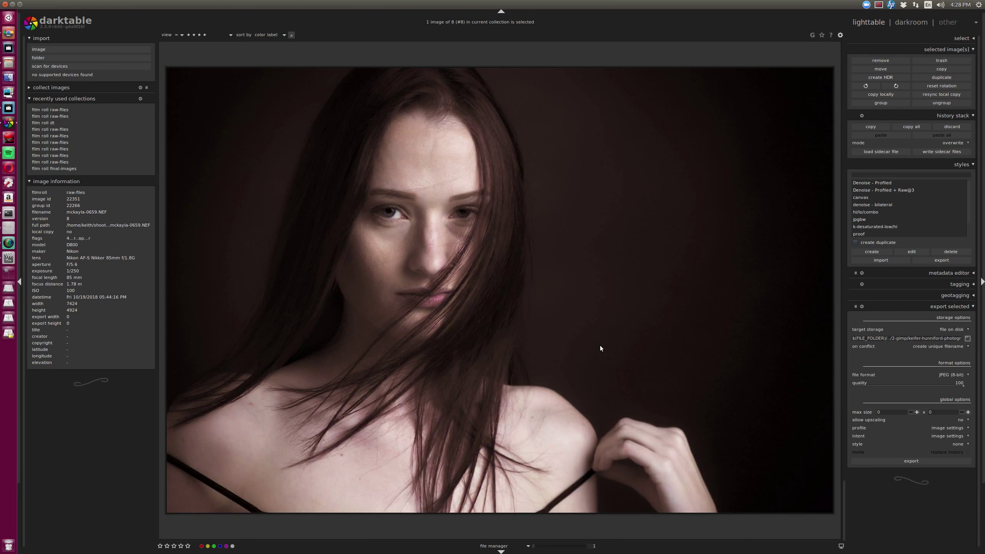
scroll(600, 349, "up", 1)
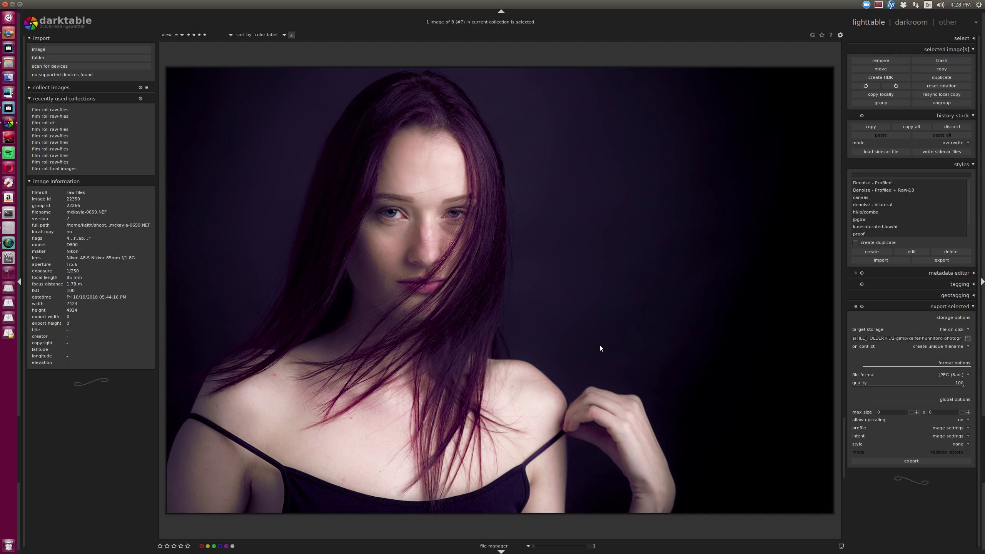
scroll(600, 348, "up", 1)
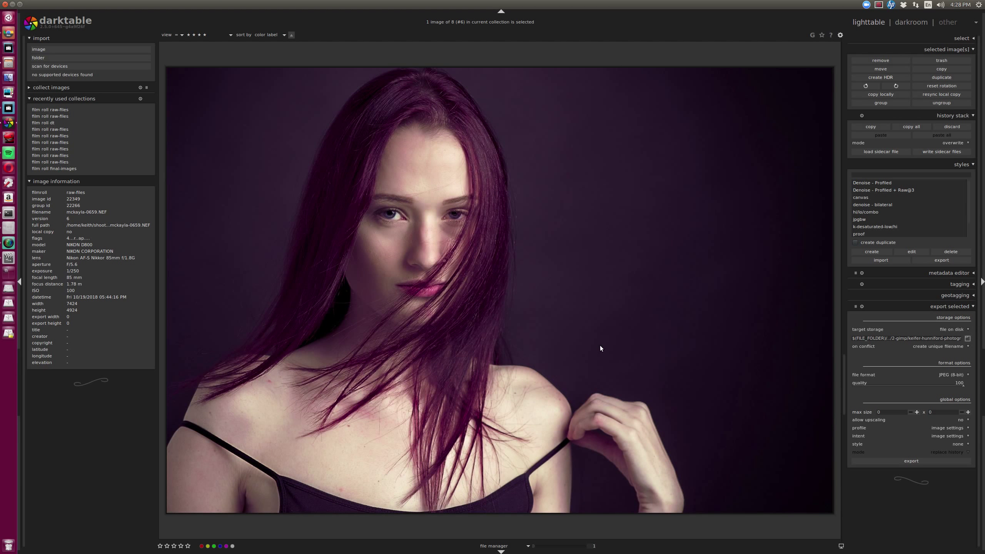
scroll(600, 348, "up", 1)
scroll(600, 348, "down", 1)
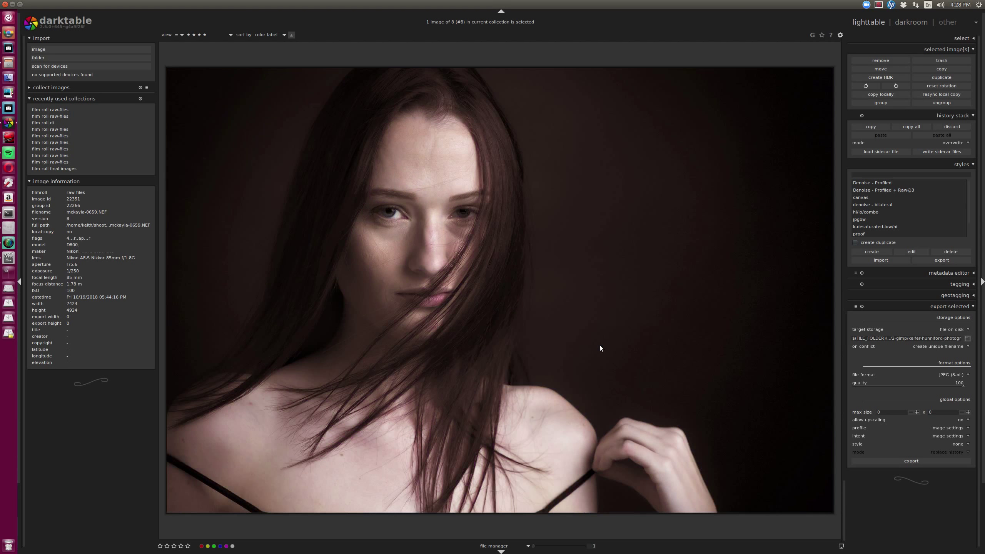
scroll(600, 348, "down", 1)
scroll(600, 348, "up", 2)
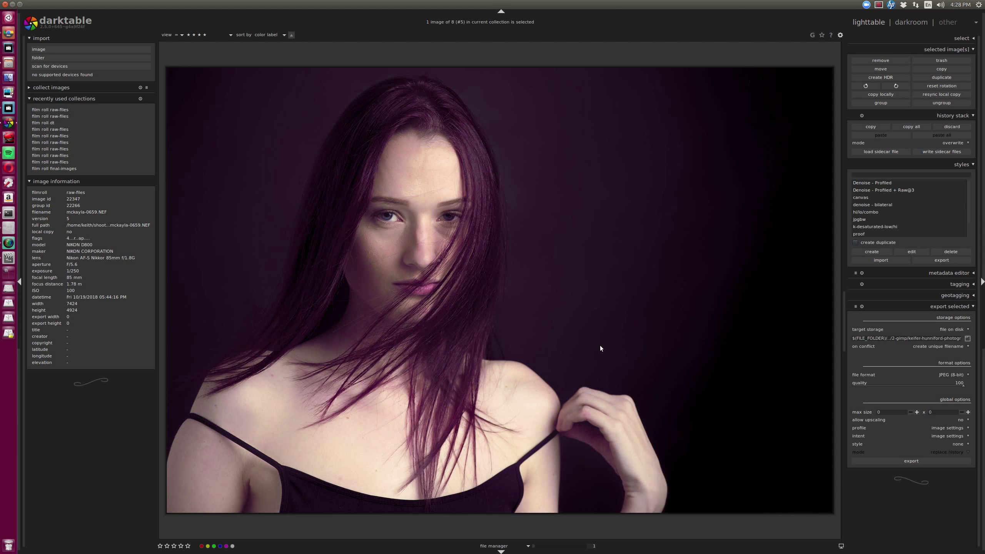
scroll(601, 348, "down", 2)
scroll(601, 348, "up", 2)
scroll(600, 348, "up", 1)
scroll(600, 348, "up", 1)
scroll(600, 348, "down", 1)
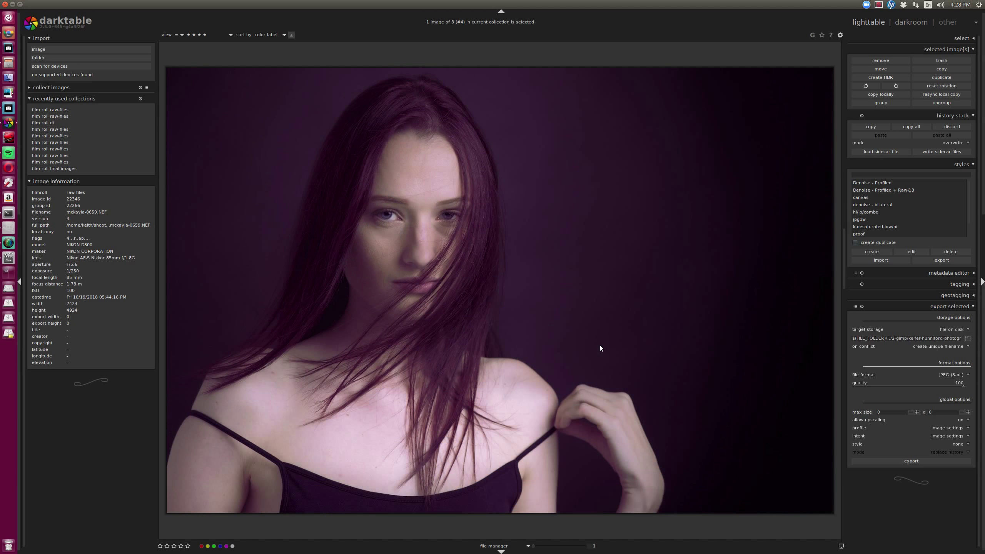
scroll(600, 348, "up", 1)
scroll(600, 348, "up", 1)
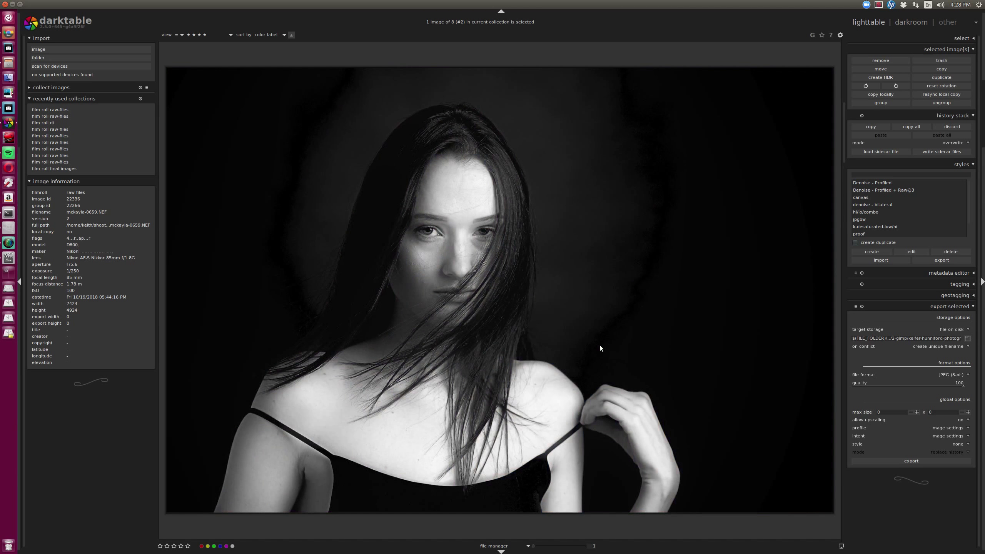
scroll(599, 348, "up", 1)
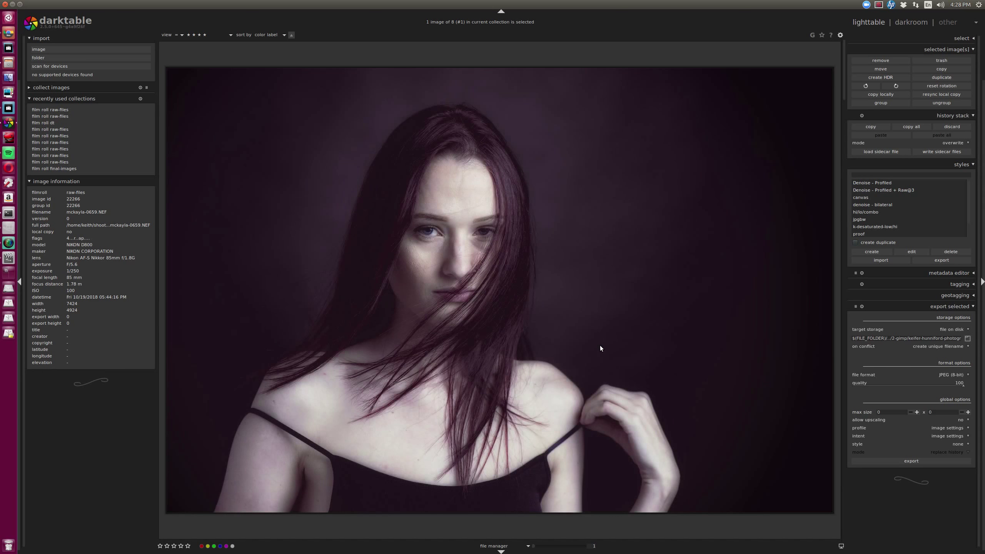
scroll(600, 348, "down", 7)
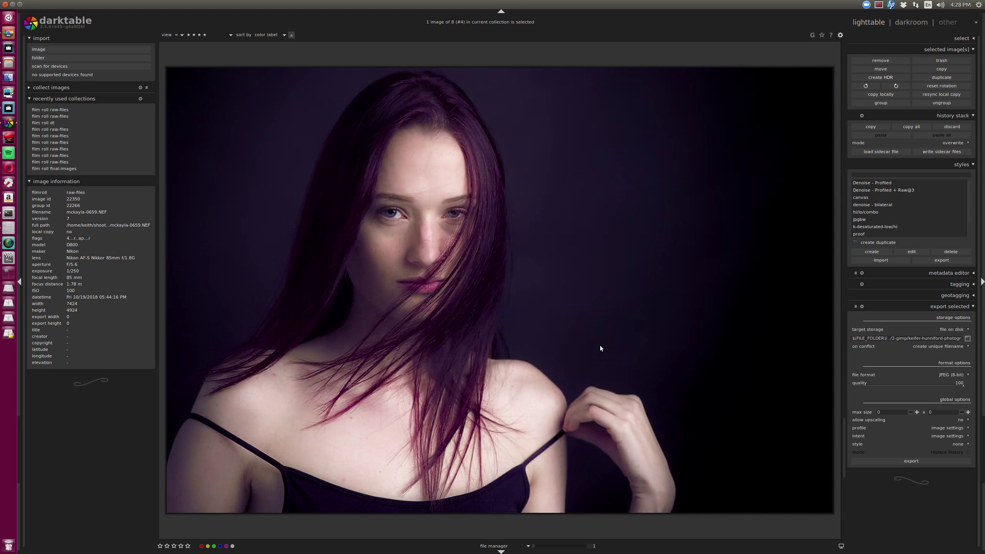
scroll(600, 348, "up", 1)
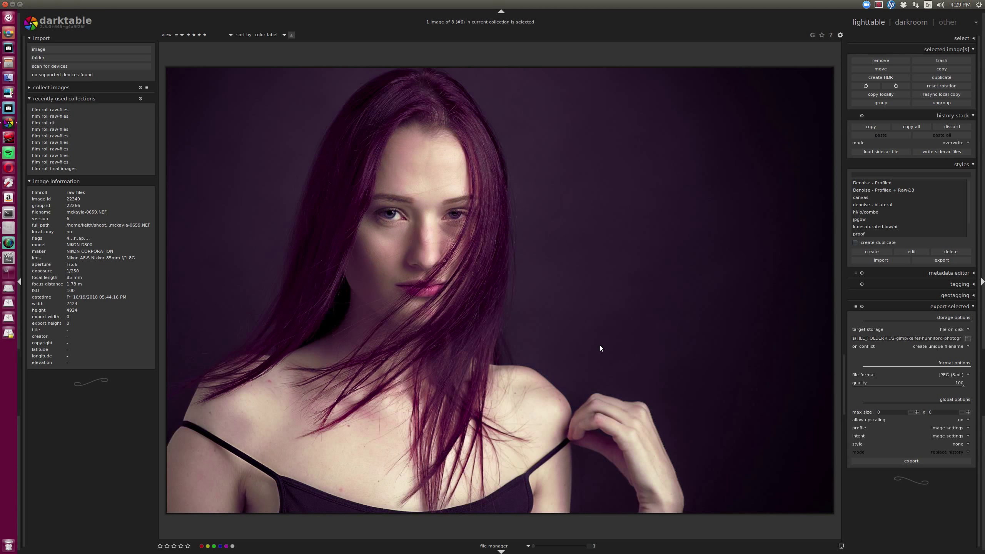